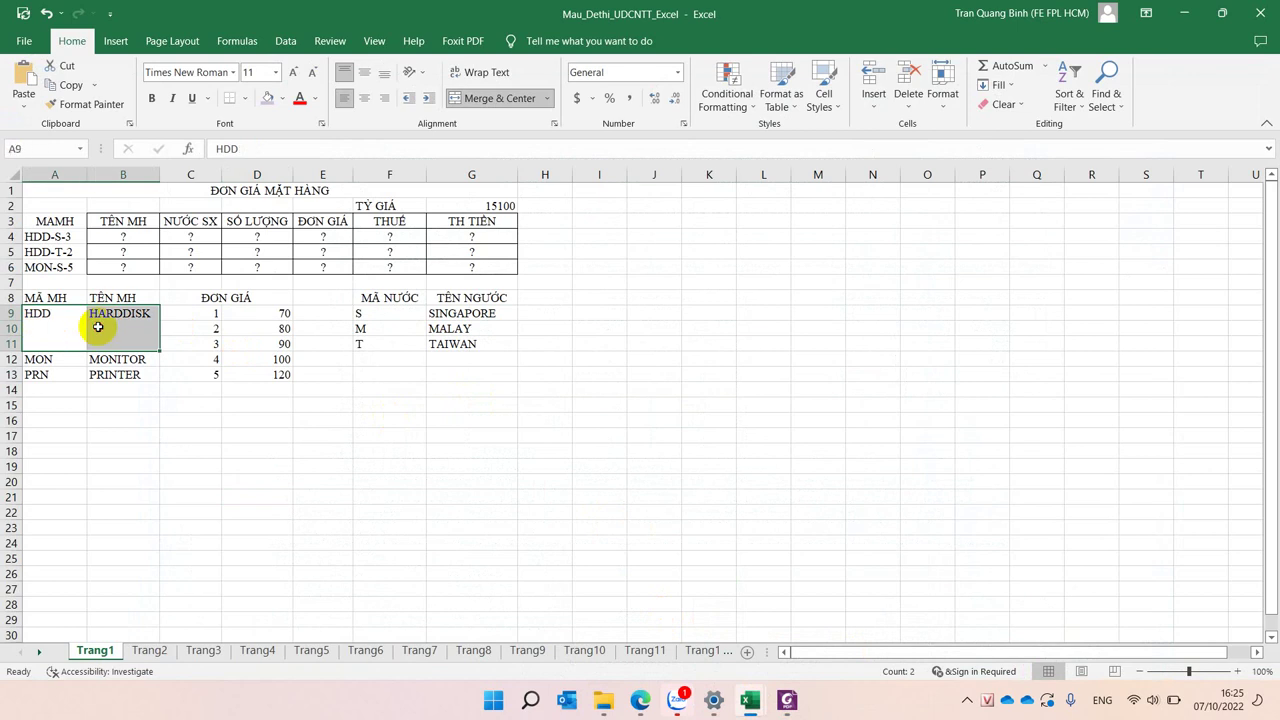
# Step: Begin a VLOOKUP formula in B4 with LEFT(A4,3) as the lookup value
pyautogui.click(125, 238)
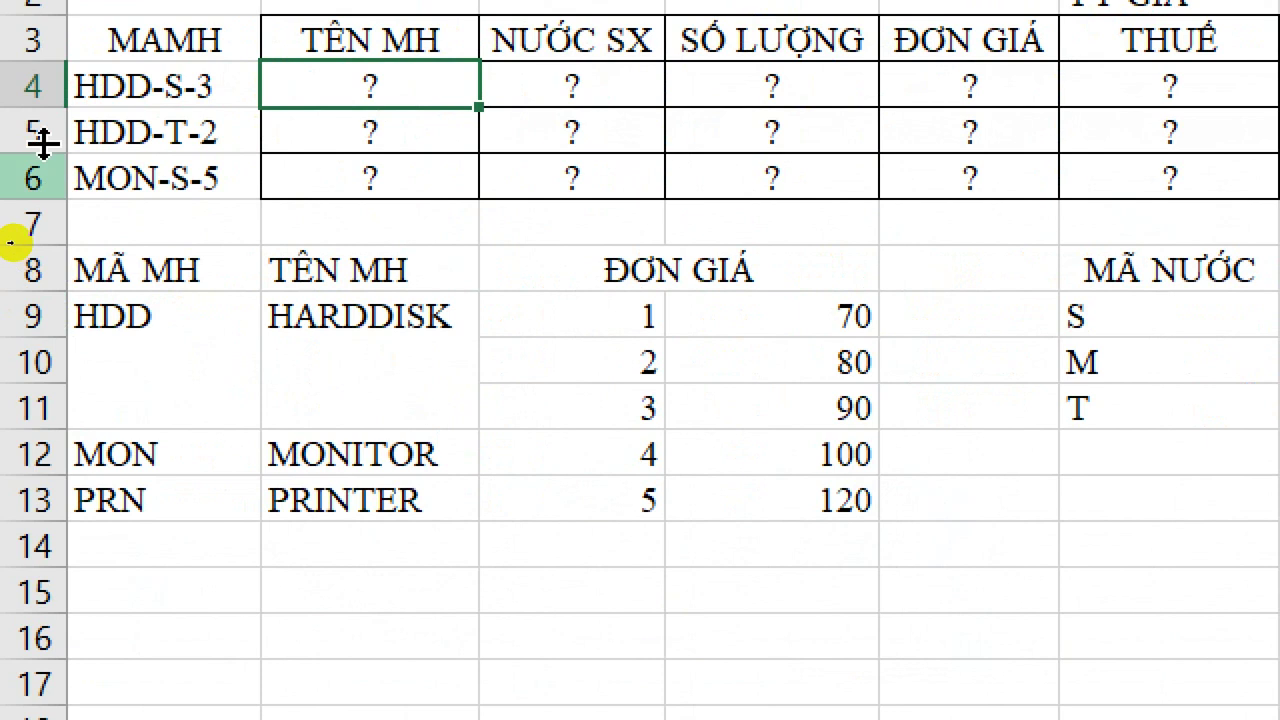
pyautogui.write('=')
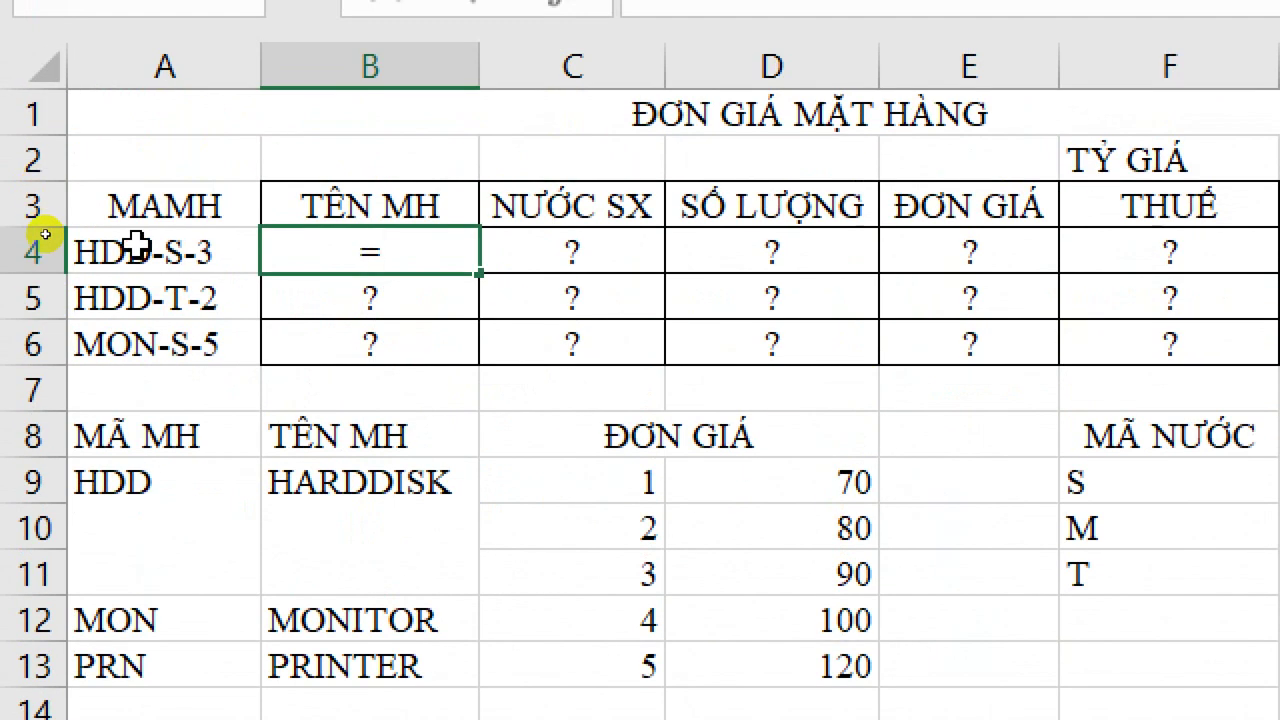
pyautogui.write('vl')
pyautogui.press('Tab')
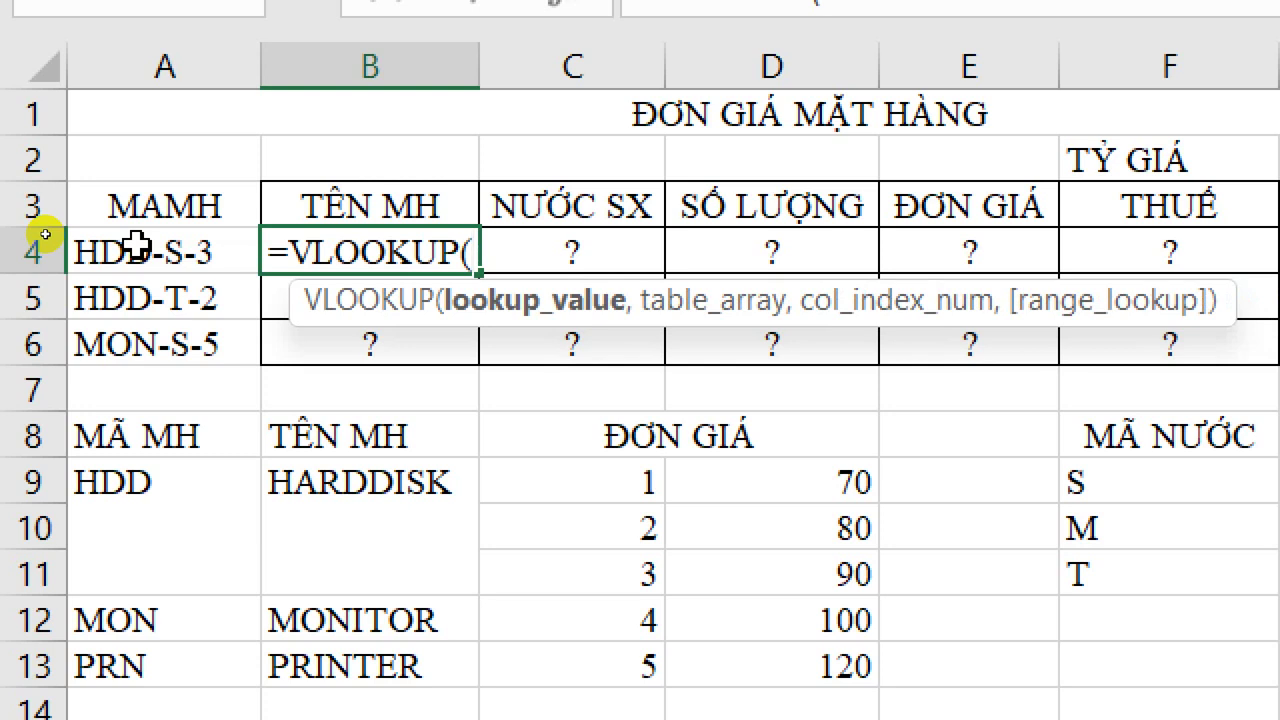
pyautogui.write('le')
pyautogui.press('Tab')
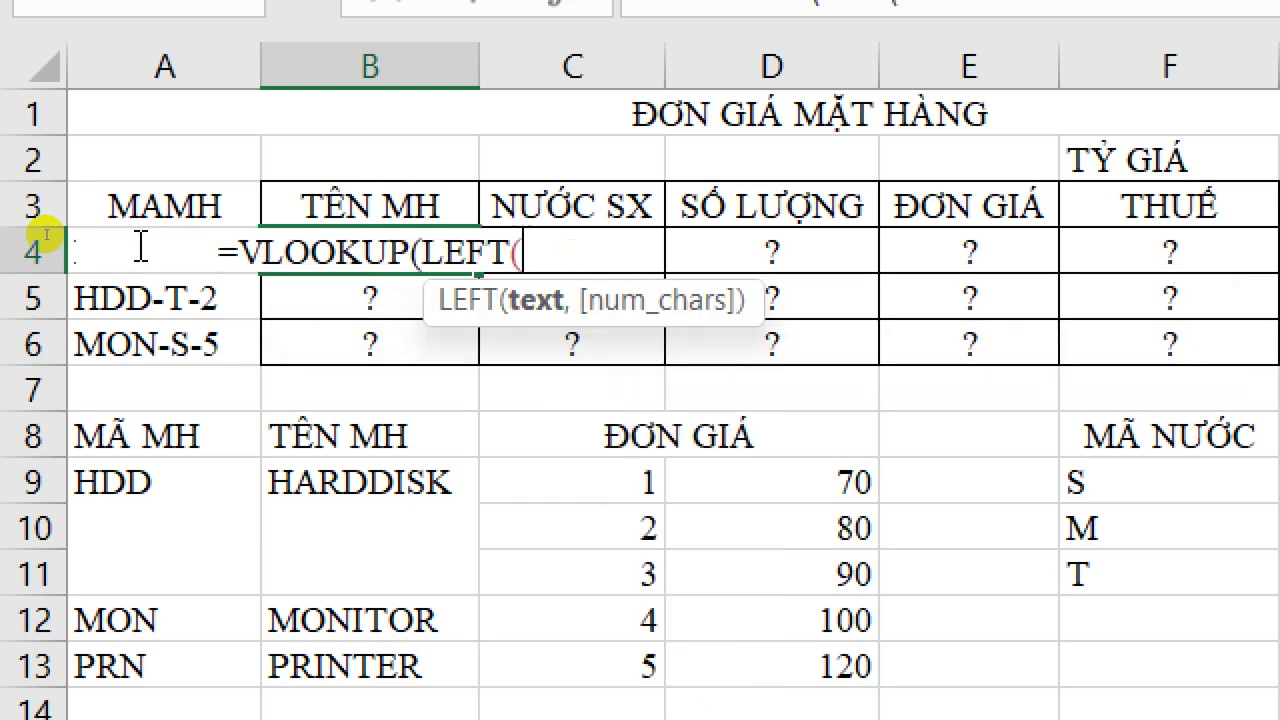
pyautogui.click(141, 247)
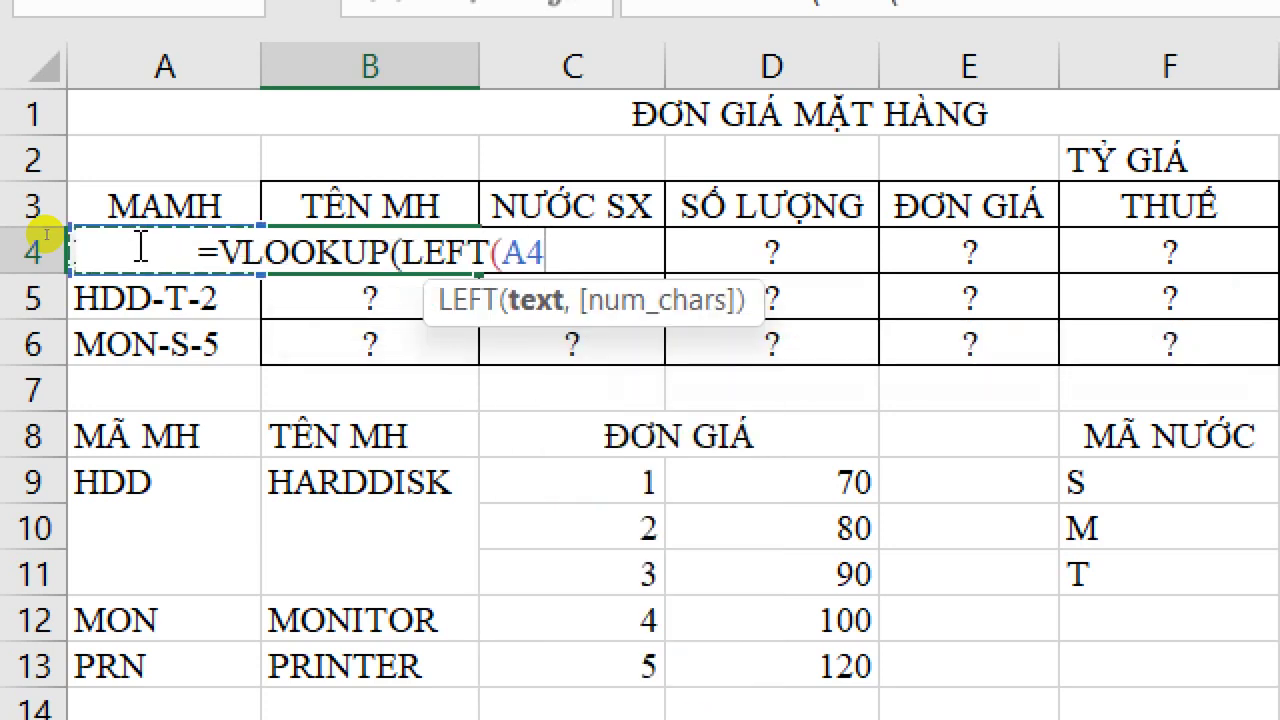
pyautogui.write(',')
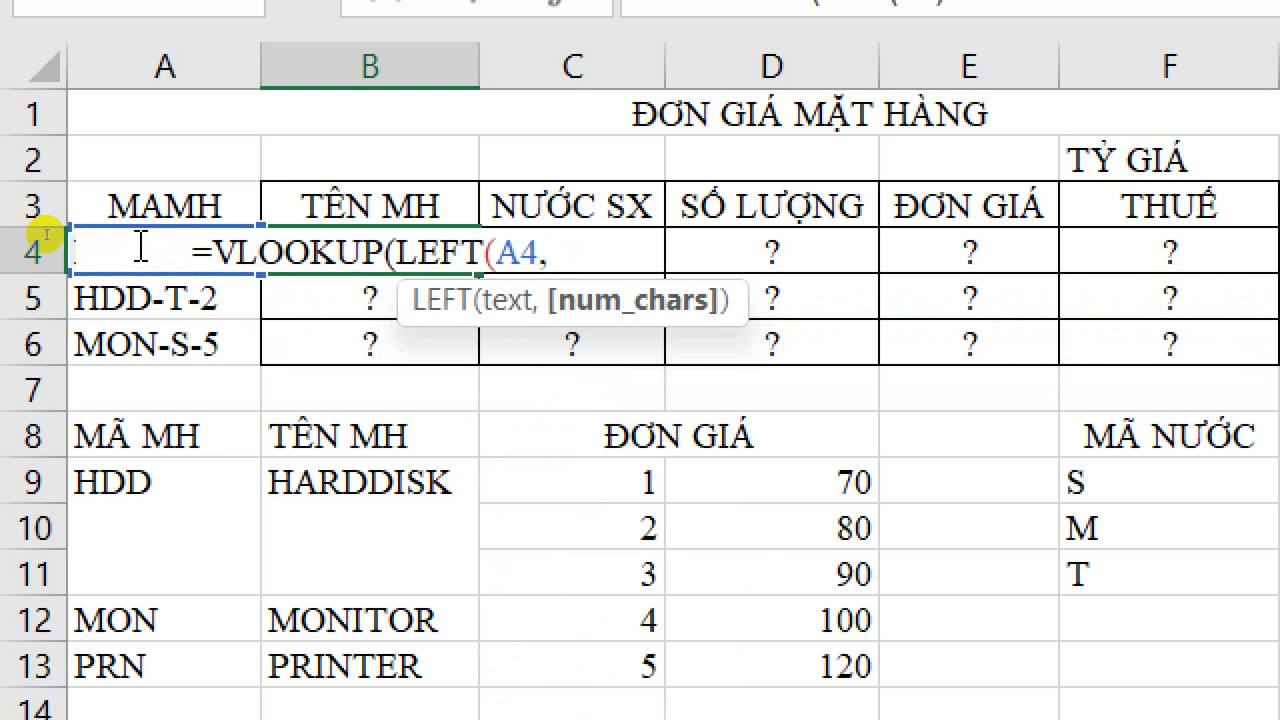
pyautogui.write('3)')
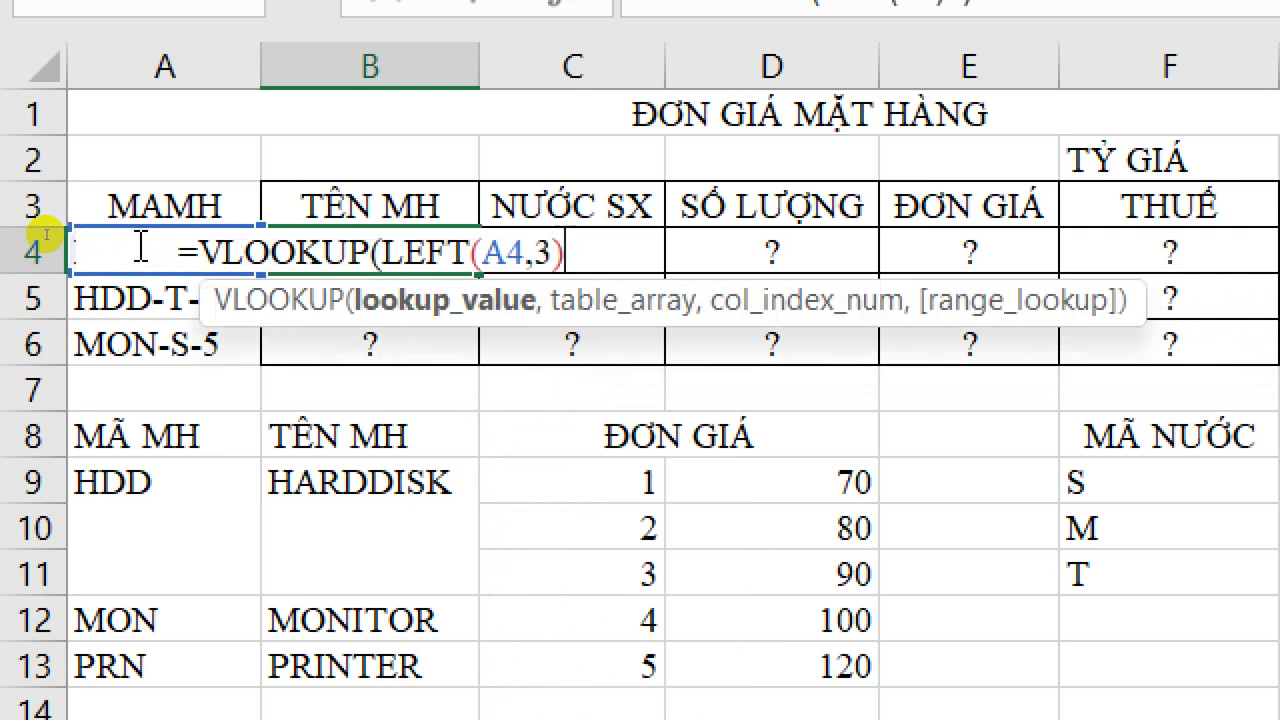
pyautogui.write(',')
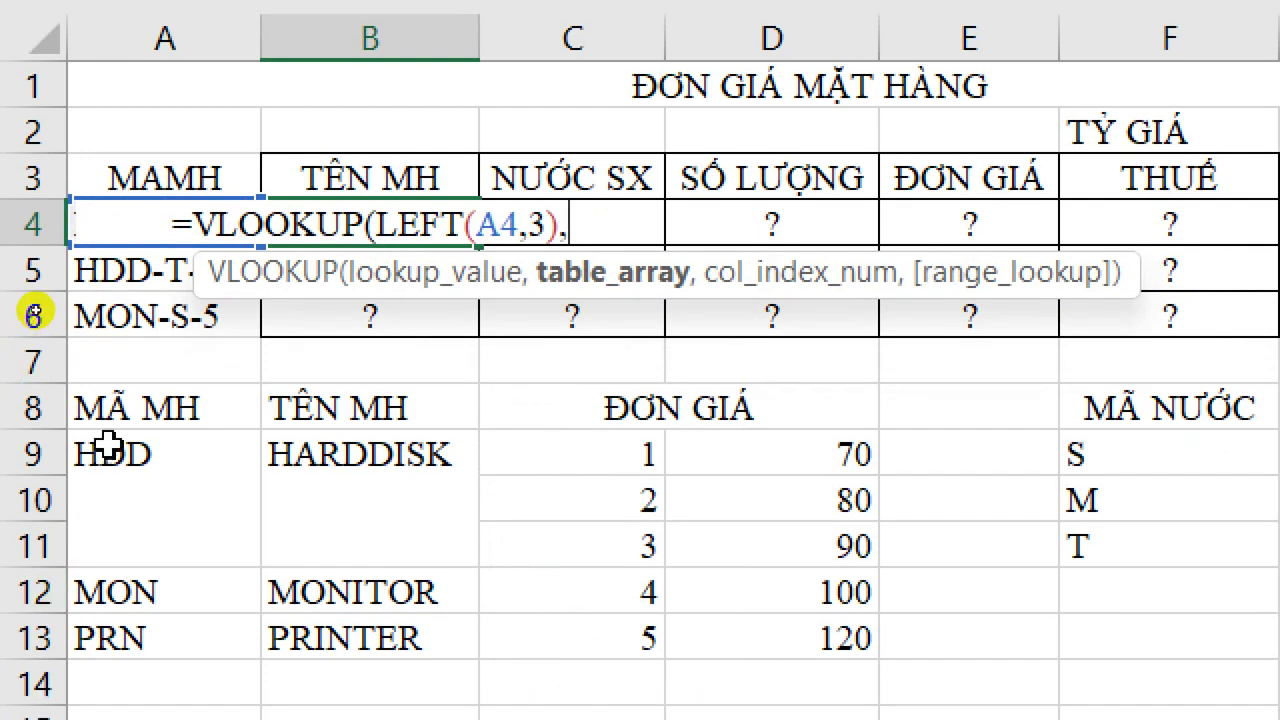
# Step: Complete the B4 VLOOKUP with the absolute range $A$9:$B$13, column index 2 and exact match 0
pyautogui.moveTo(110, 450); pyautogui.dragTo(320, 625)
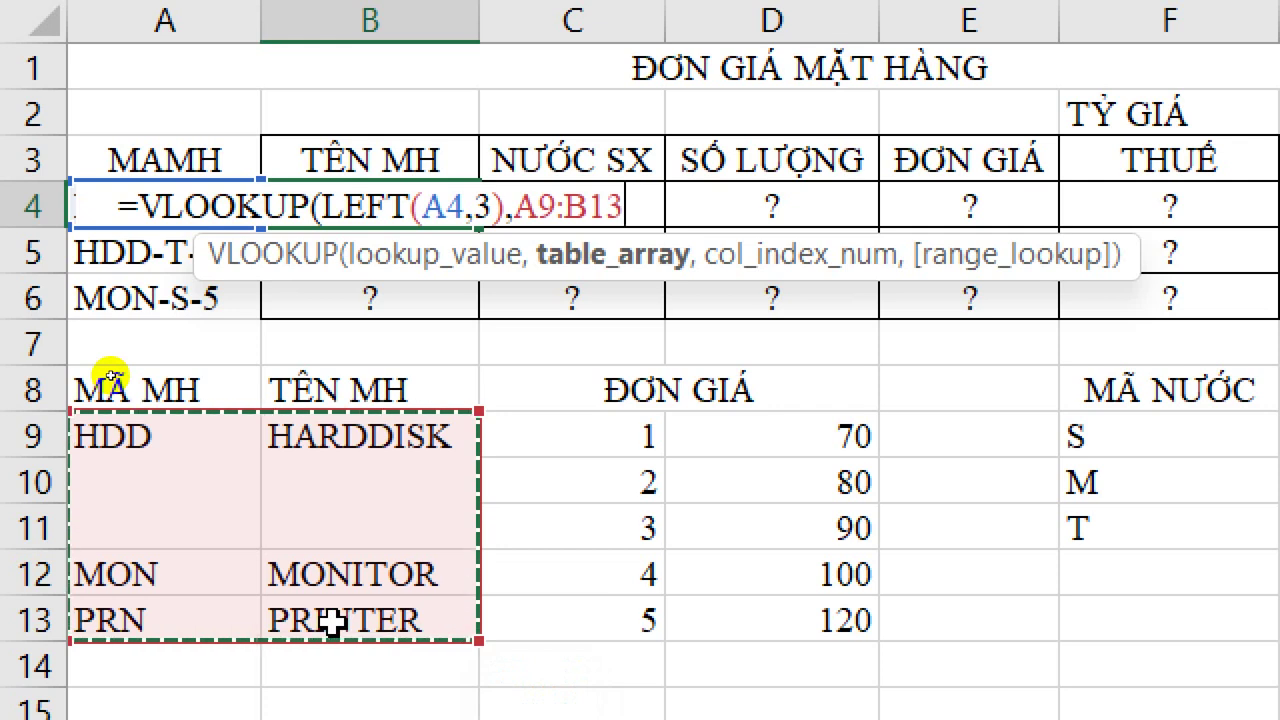
pyautogui.press('F4')
pyautogui.write(',')
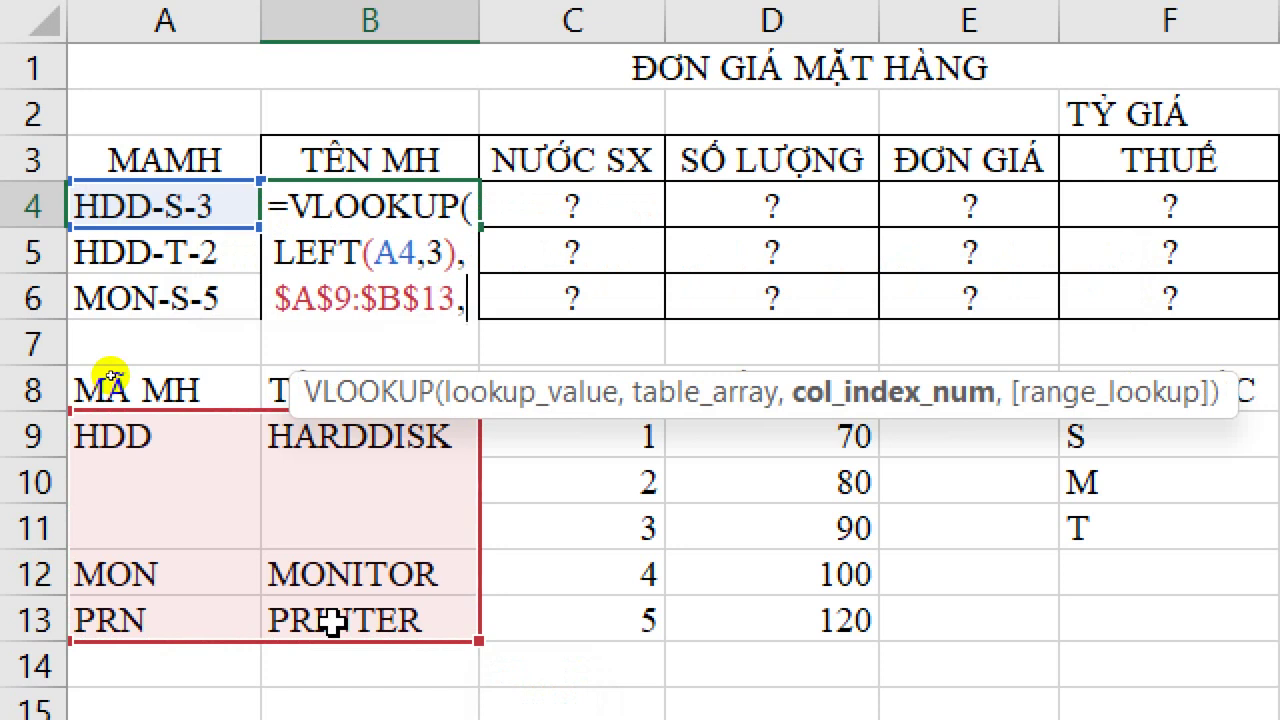
pyautogui.write('2')
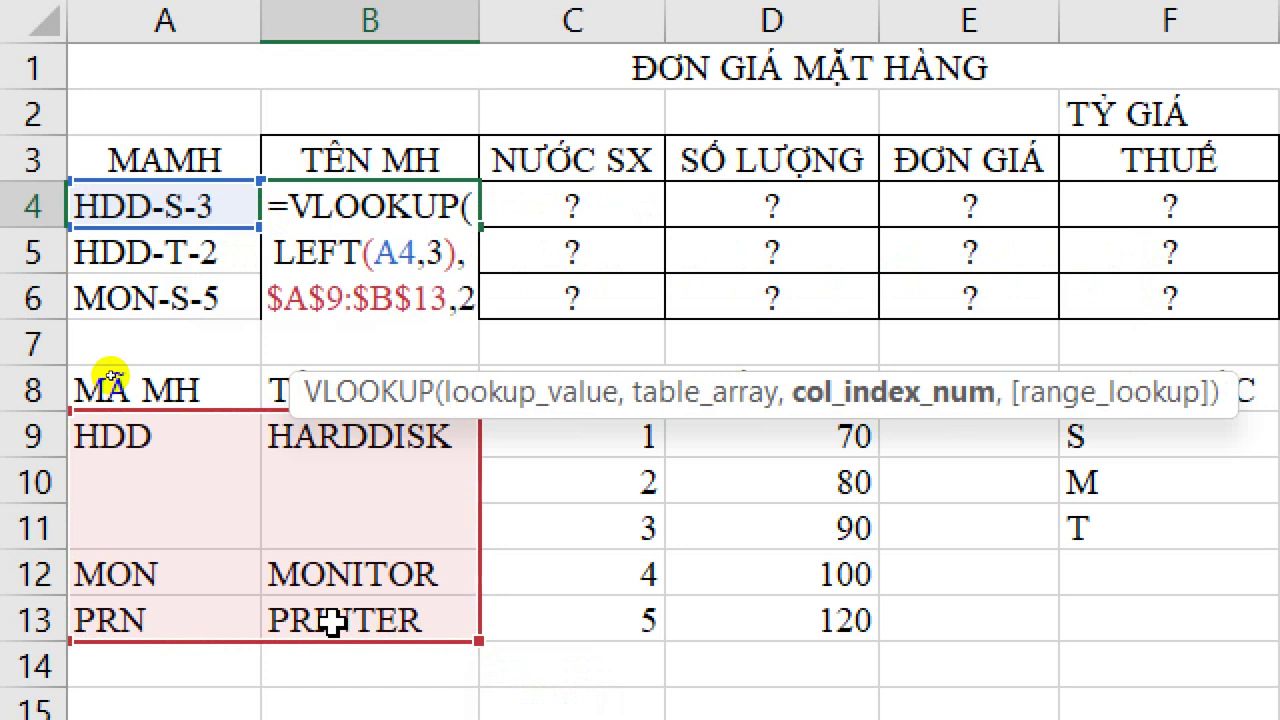
pyautogui.write(')')
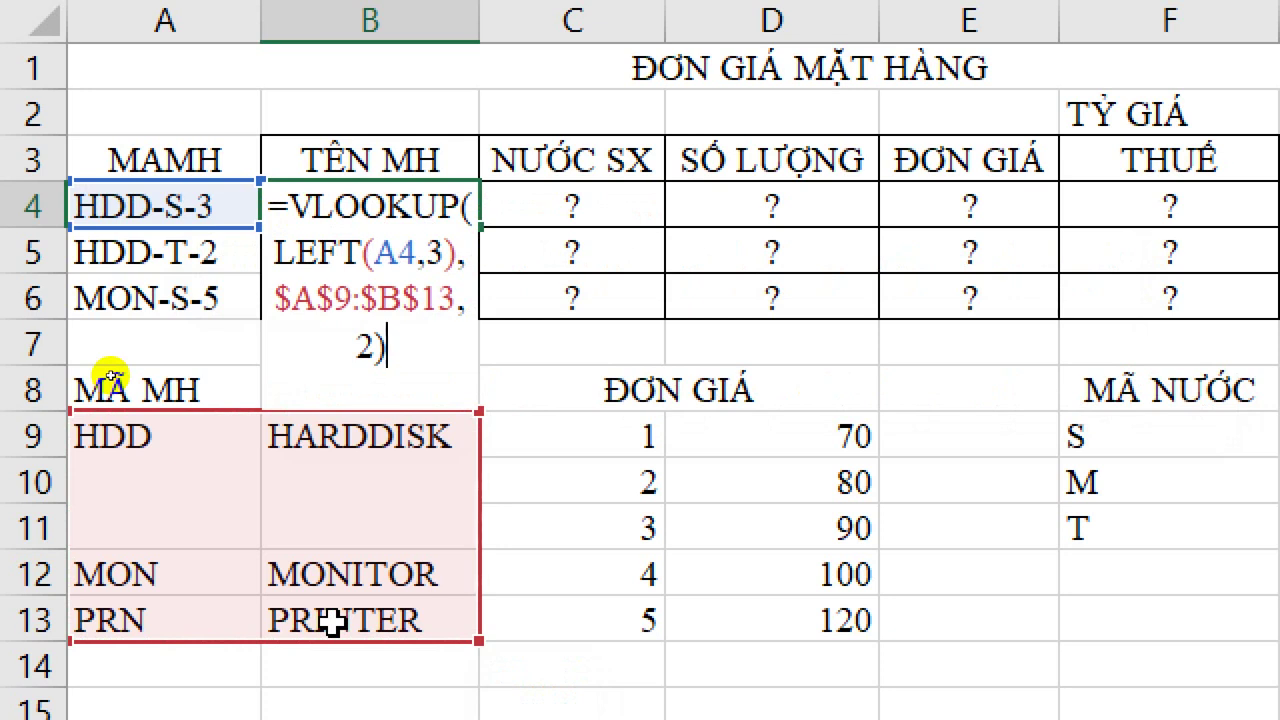
pyautogui.press('BackSpace')
pyautogui.press('BackSpace')
pyautogui.press('BackSpace')
pyautogui.write('2')
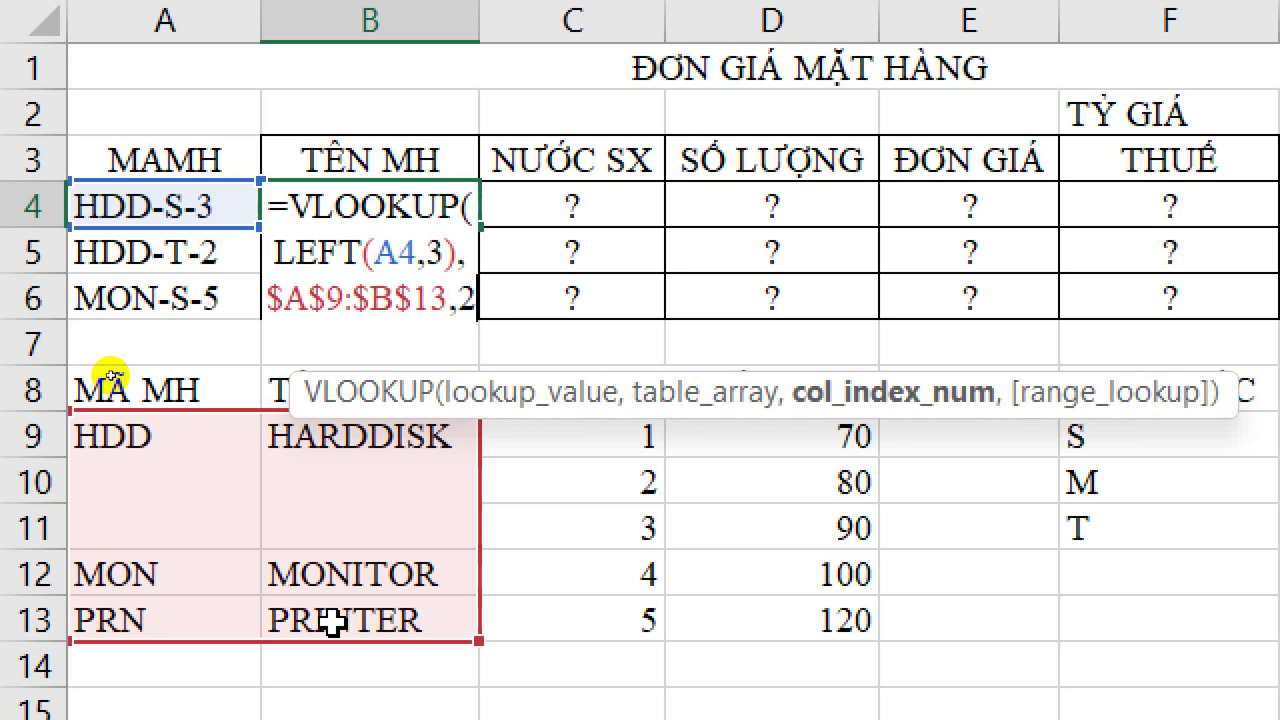
pyautogui.write(',')
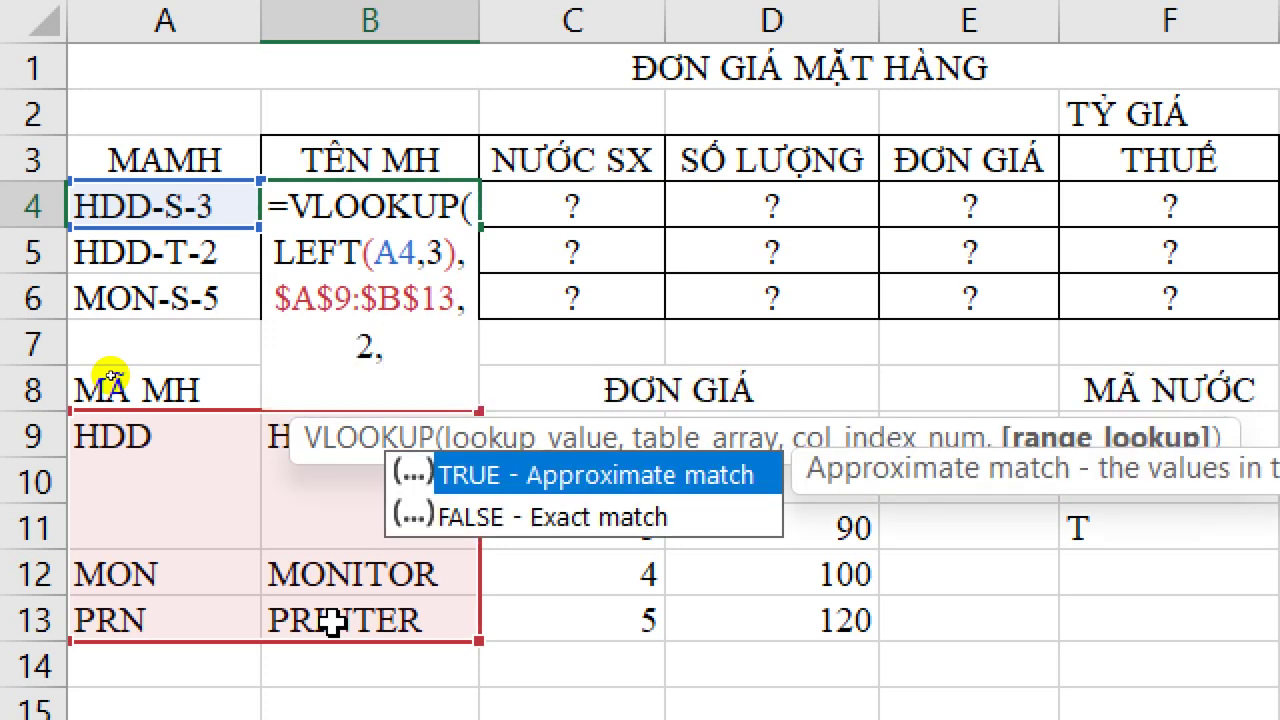
pyautogui.write('0')
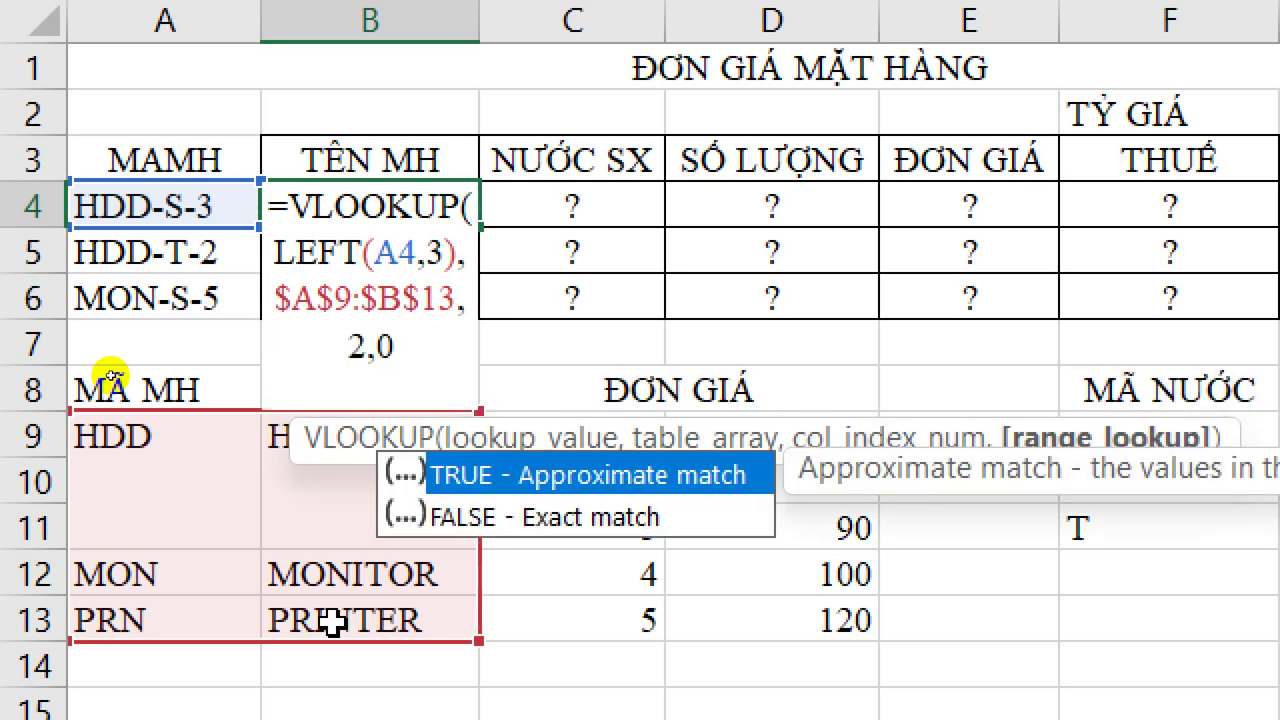
pyautogui.write(')')
pyautogui.press('Return')
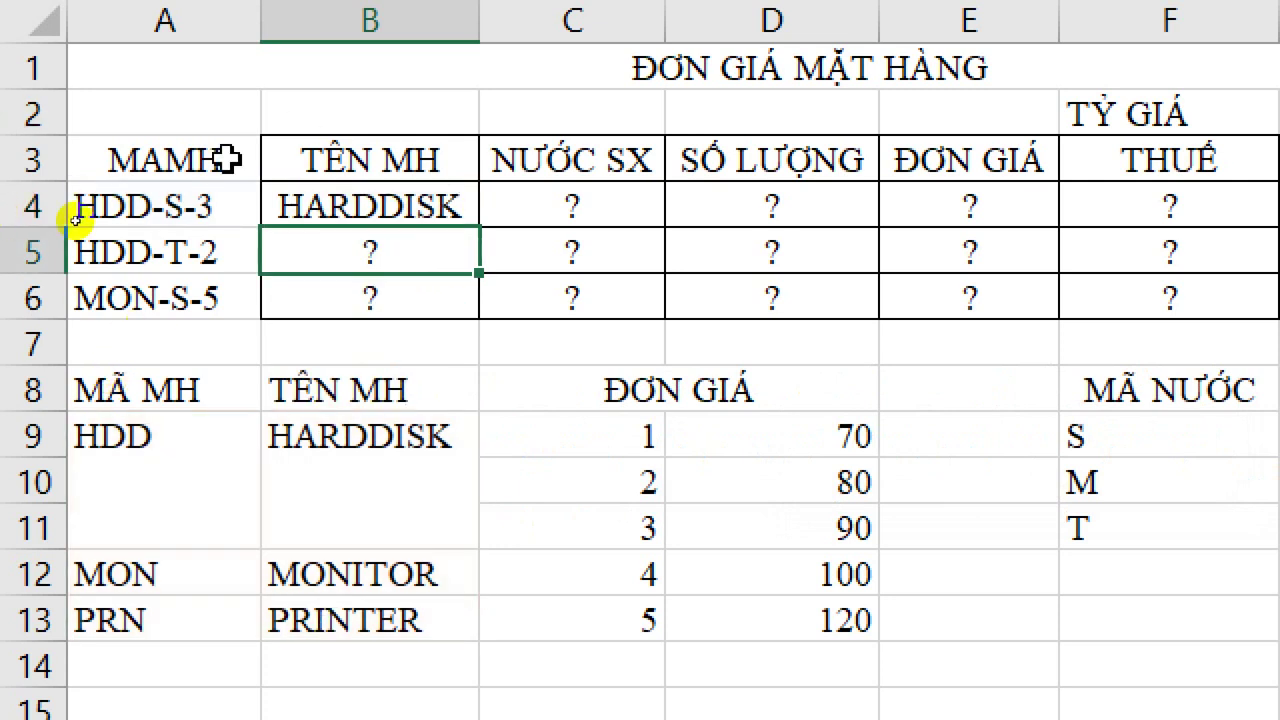
# Step: Fill the TÊN MH formula from B4 down through B6
pyautogui.click(367, 212)
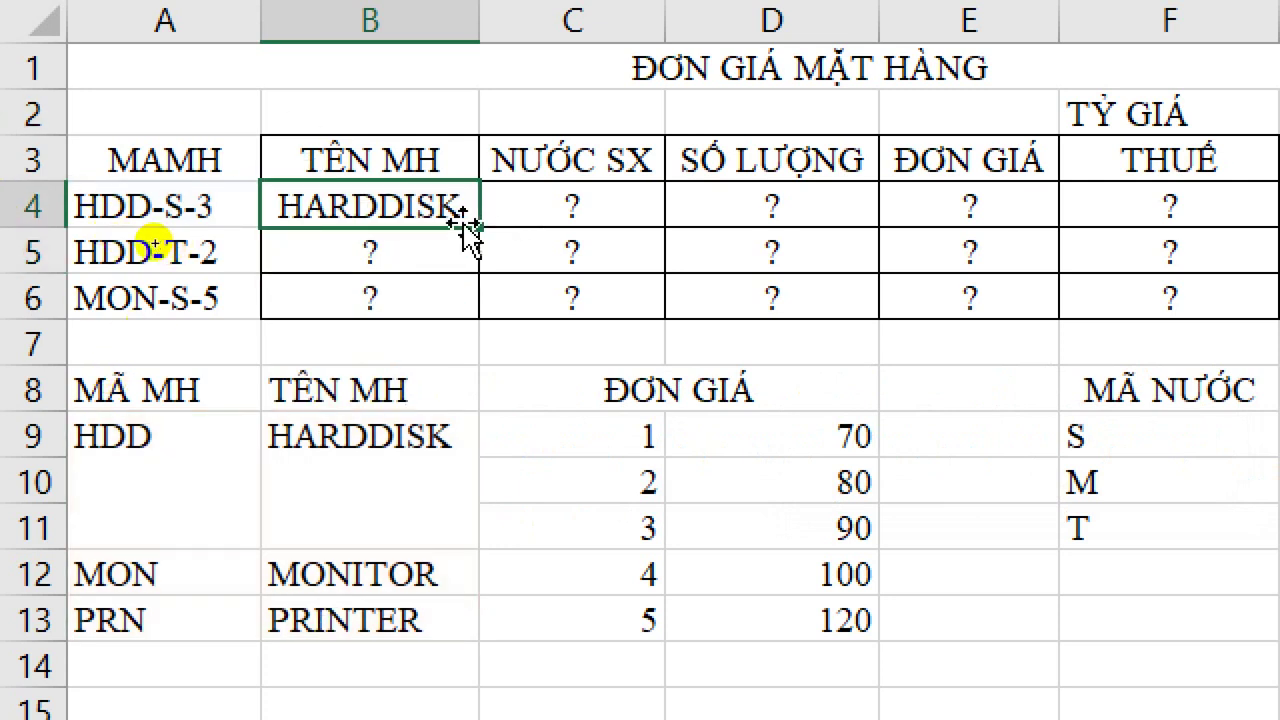
pyautogui.moveTo(480, 226); pyautogui.dragTo(480, 300)
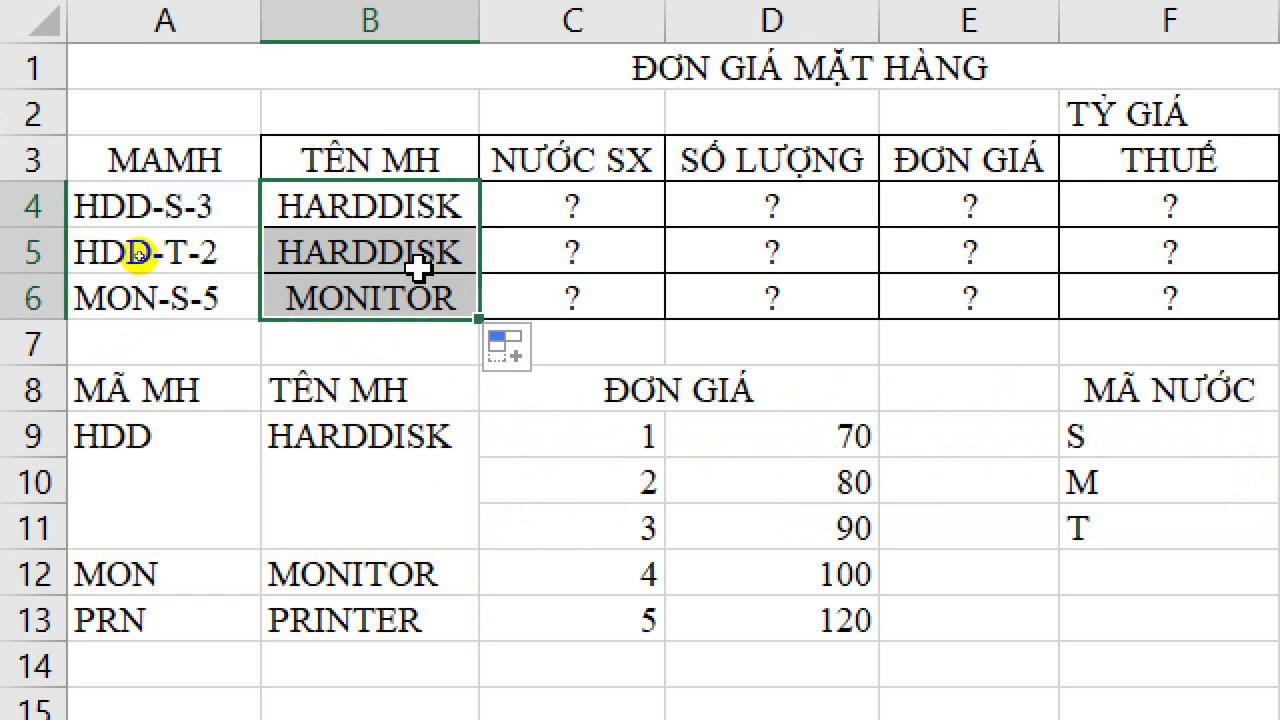
pyautogui.click(447, 252)
pyautogui.click(607, 202)
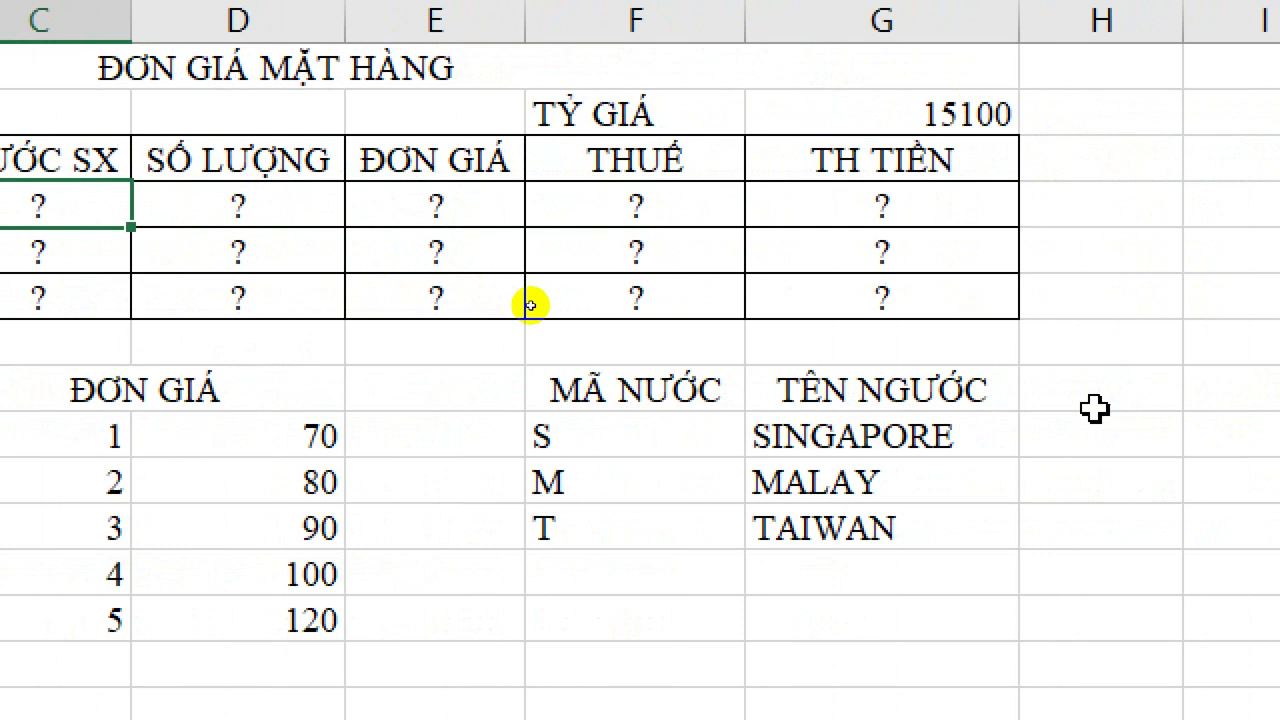
# Step: Apply All Borders to the country lookup table in F8:G11
pyautogui.moveTo(620, 396); pyautogui.dragTo(775, 520)
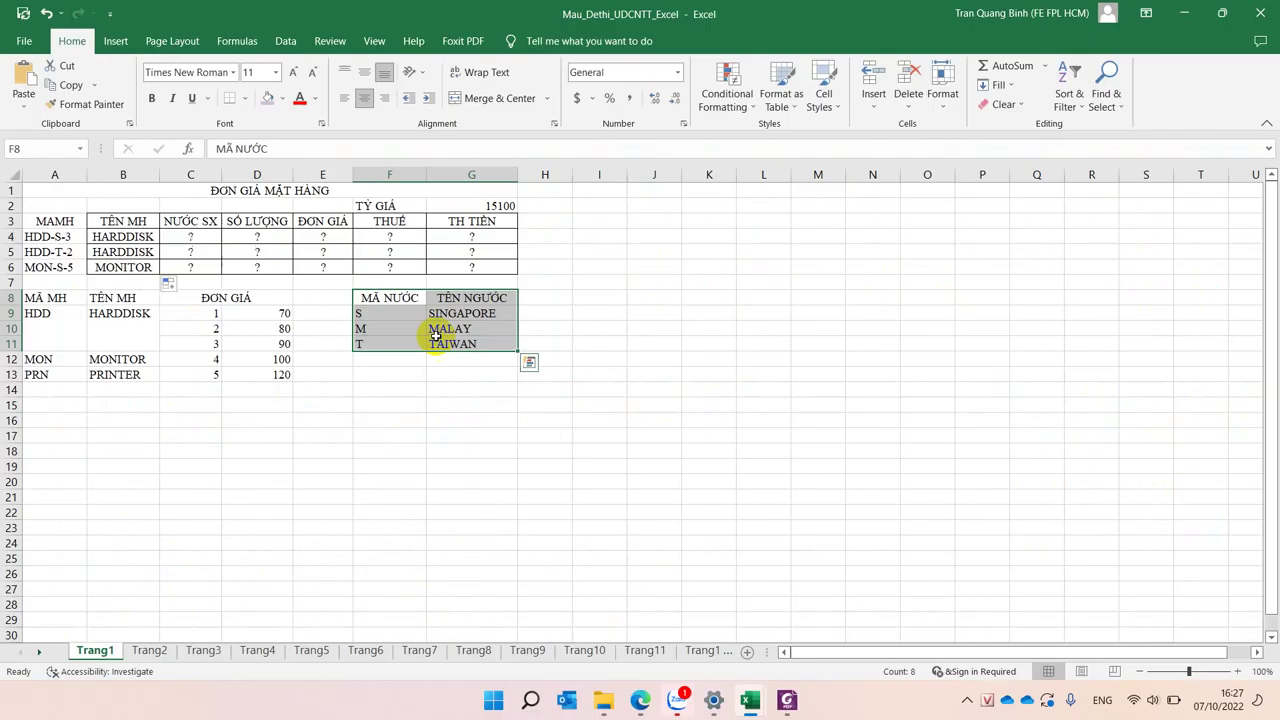
pyautogui.hotkey('ctrl', 'q')
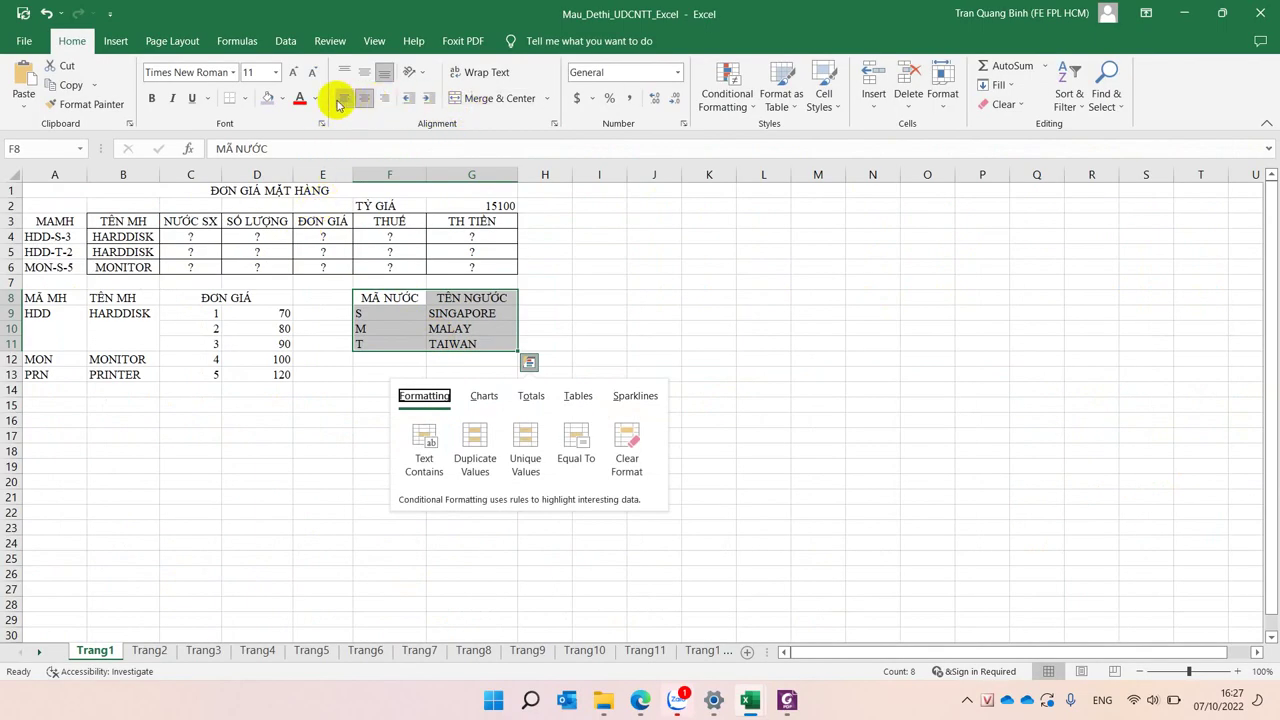
pyautogui.click(244, 98)
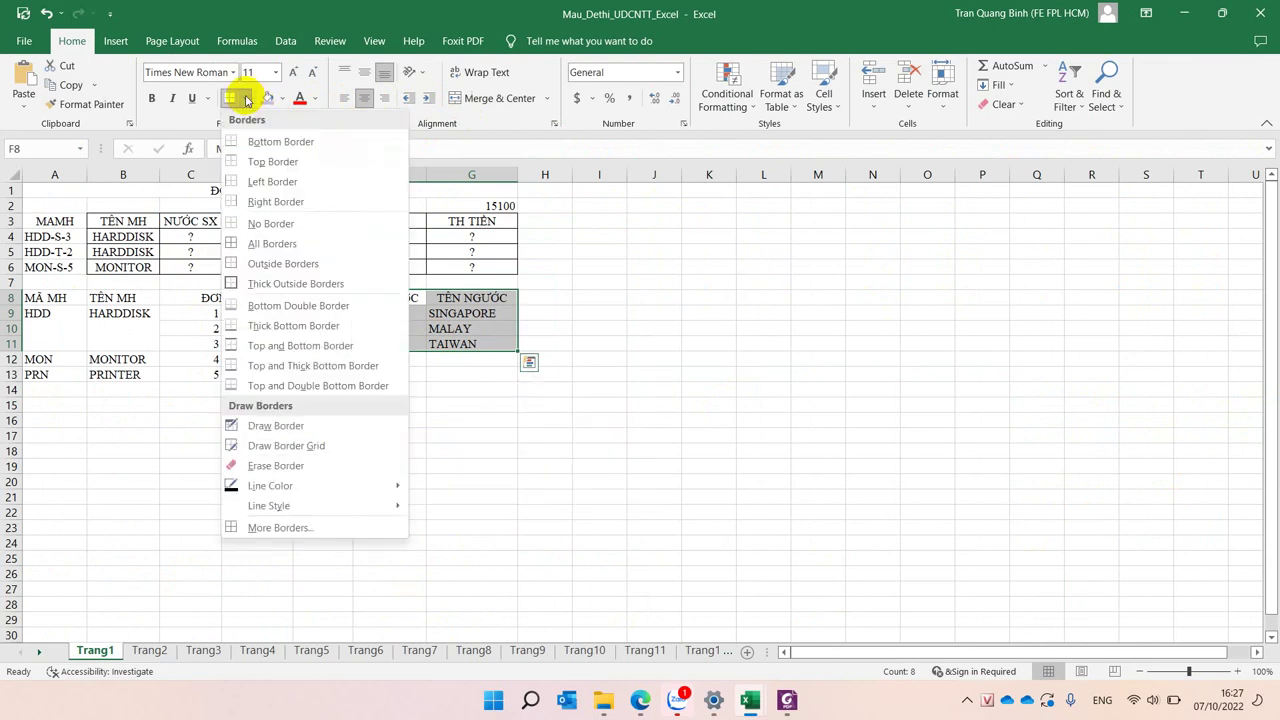
pyautogui.click(262, 243)
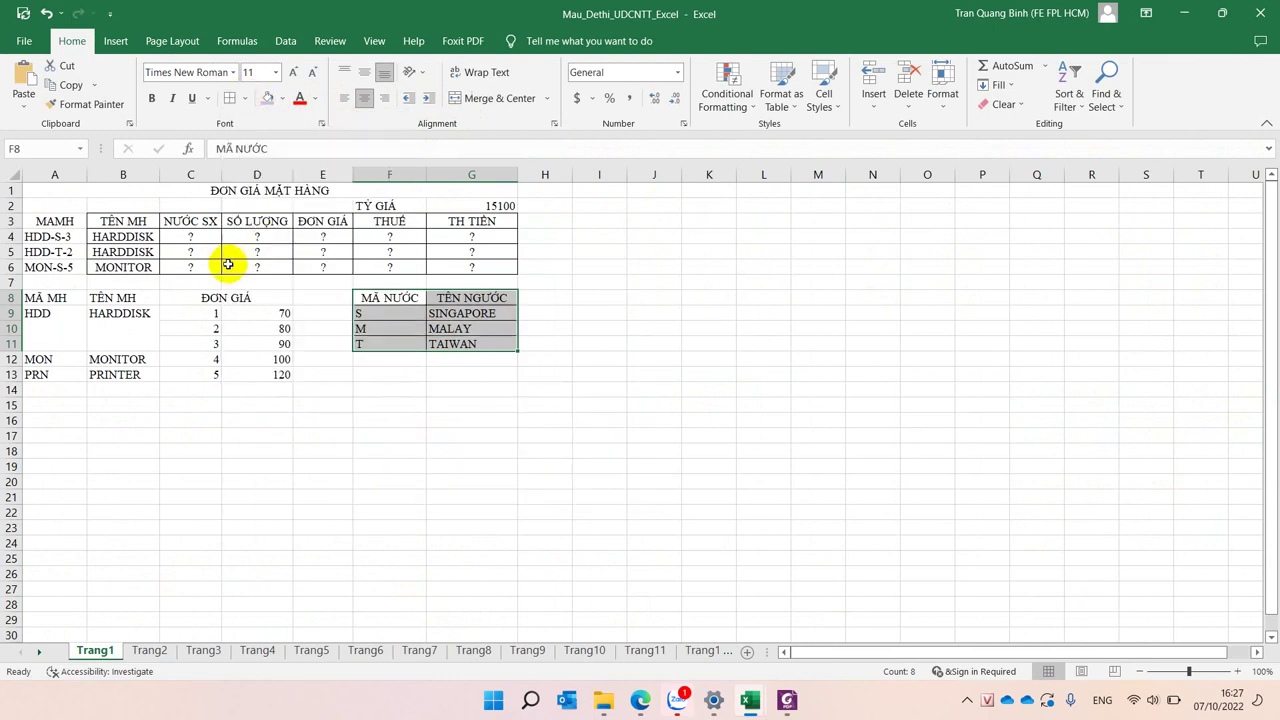
# Step: Apply the same borders to the product and unit price table in A8:D13
pyautogui.moveTo(63, 297); pyautogui.dragTo(240, 372)
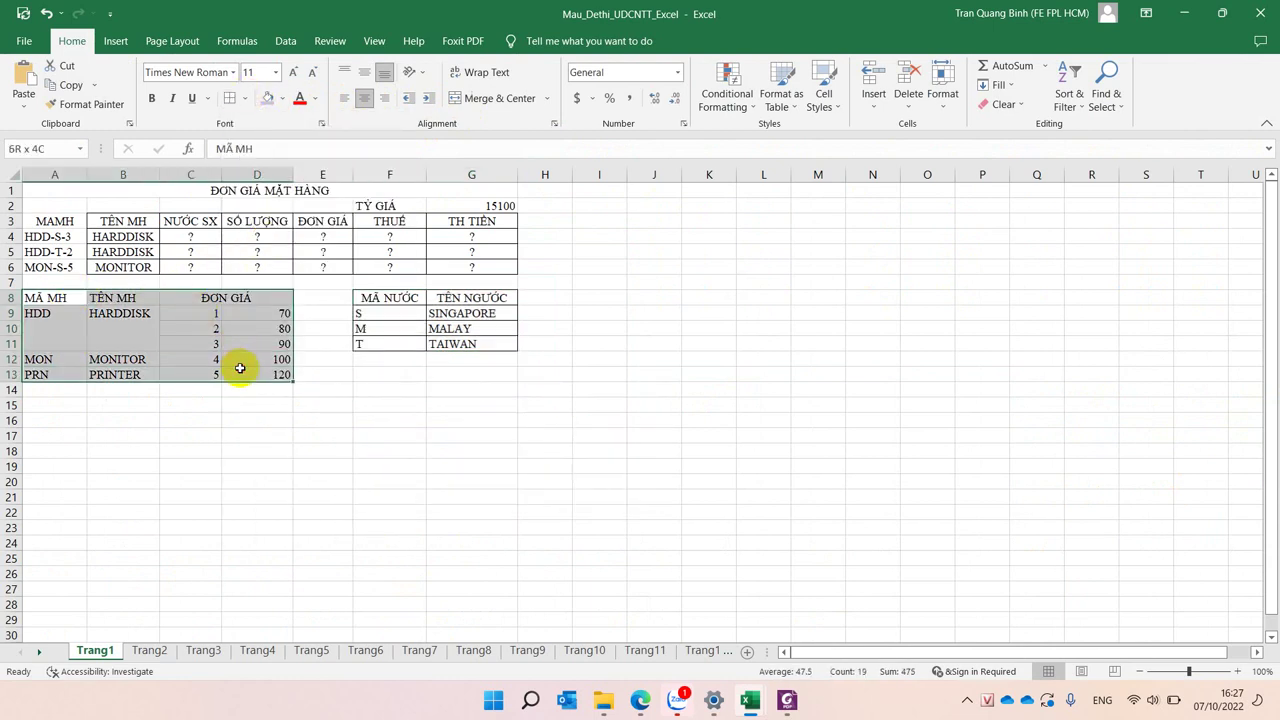
pyautogui.click(230, 98)
pyautogui.click(368, 401)
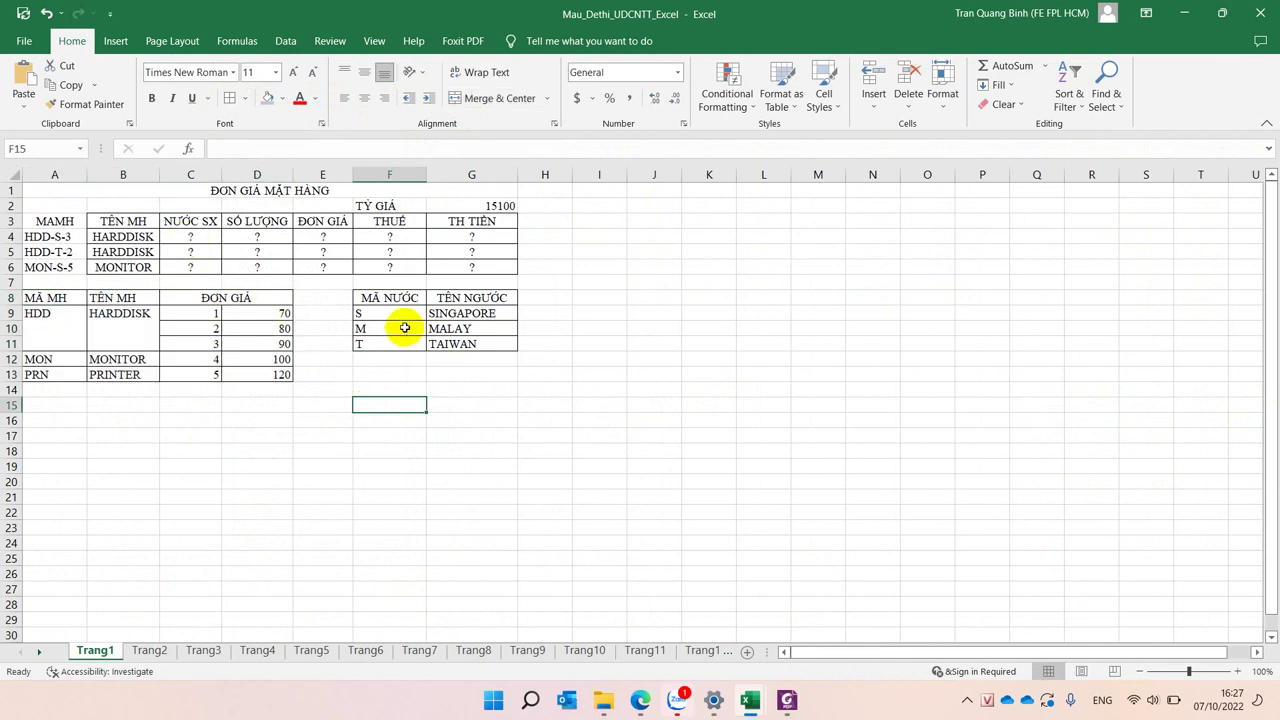
pyautogui.click(390, 297)
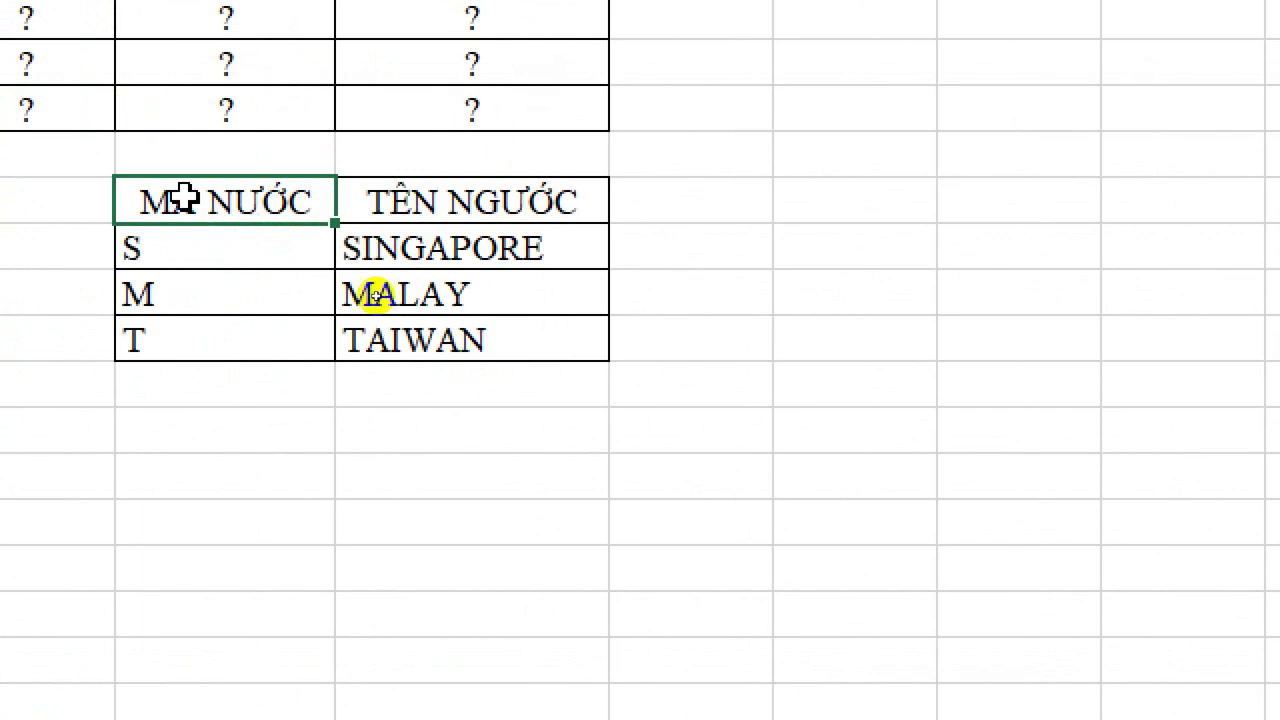
pyautogui.click(372, 314)
pyautogui.click(360, 252)
pyautogui.click(188, 304)
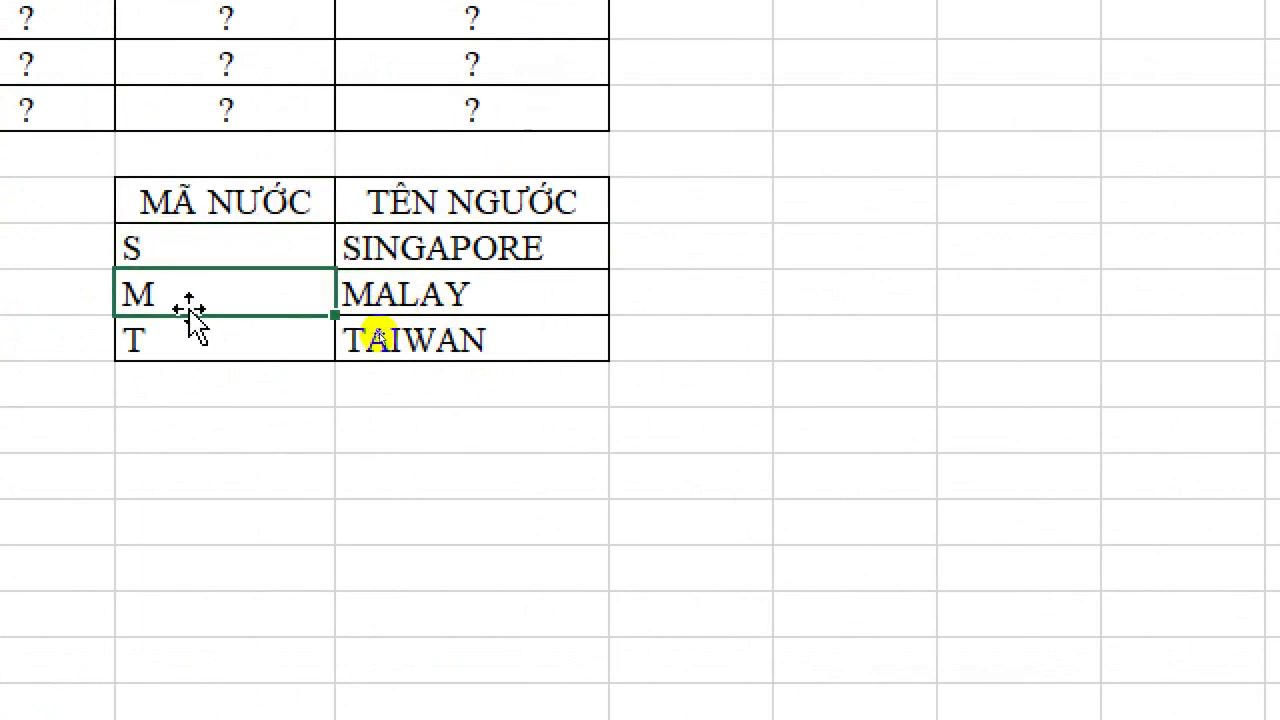
pyautogui.click(185, 367)
pyautogui.click(185, 338)
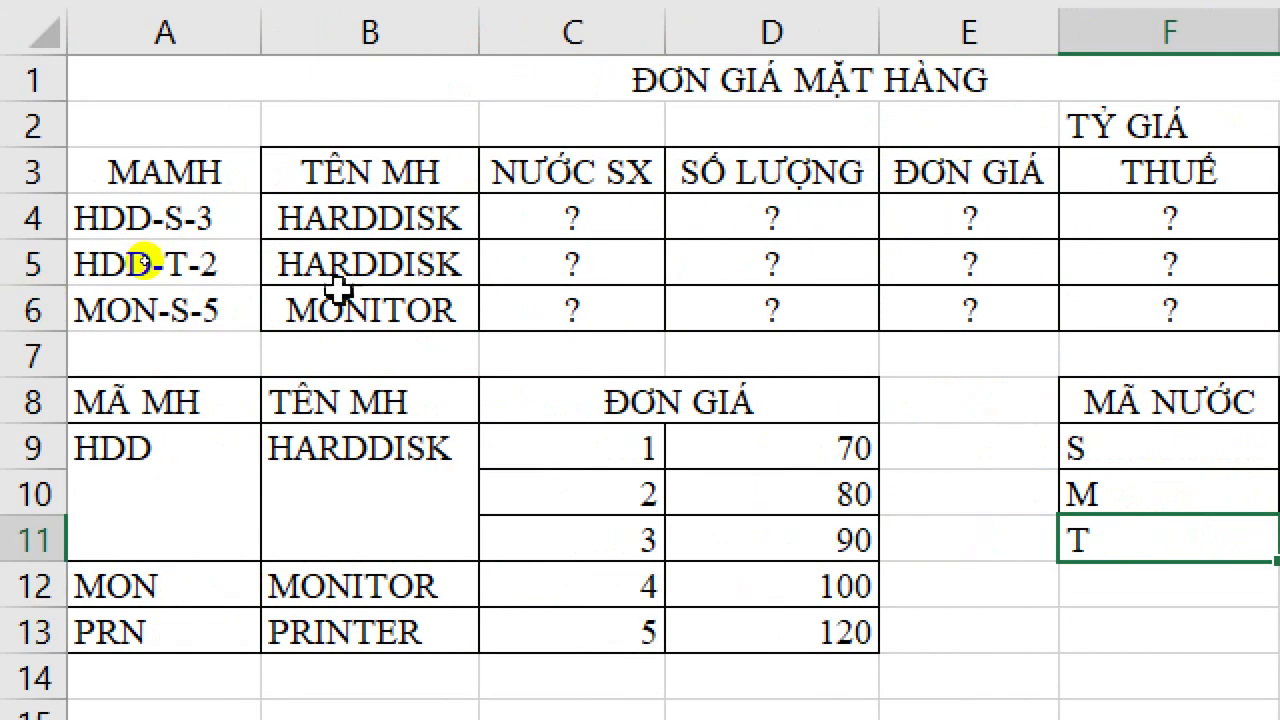
# Step: Enter a MID formula in C4 that extracts one character from A4 starting at position 5
pyautogui.click(617, 218)
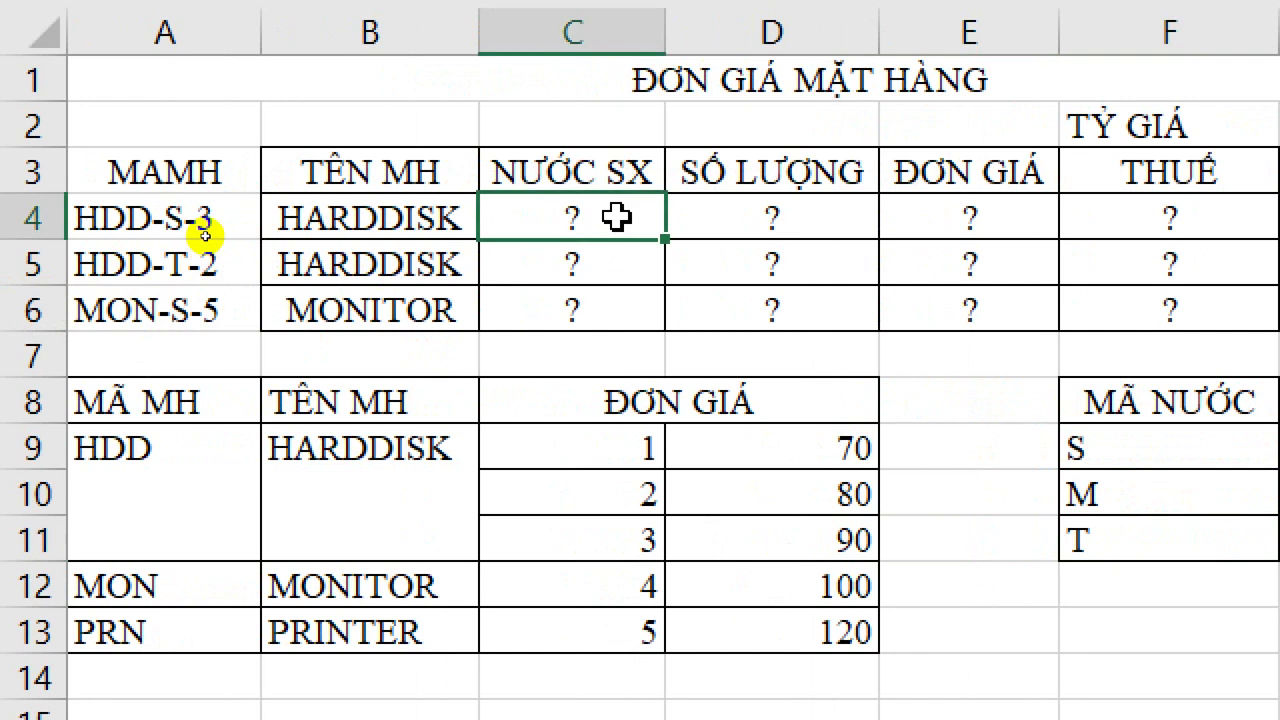
pyautogui.write('=')
pyautogui.write('mid')
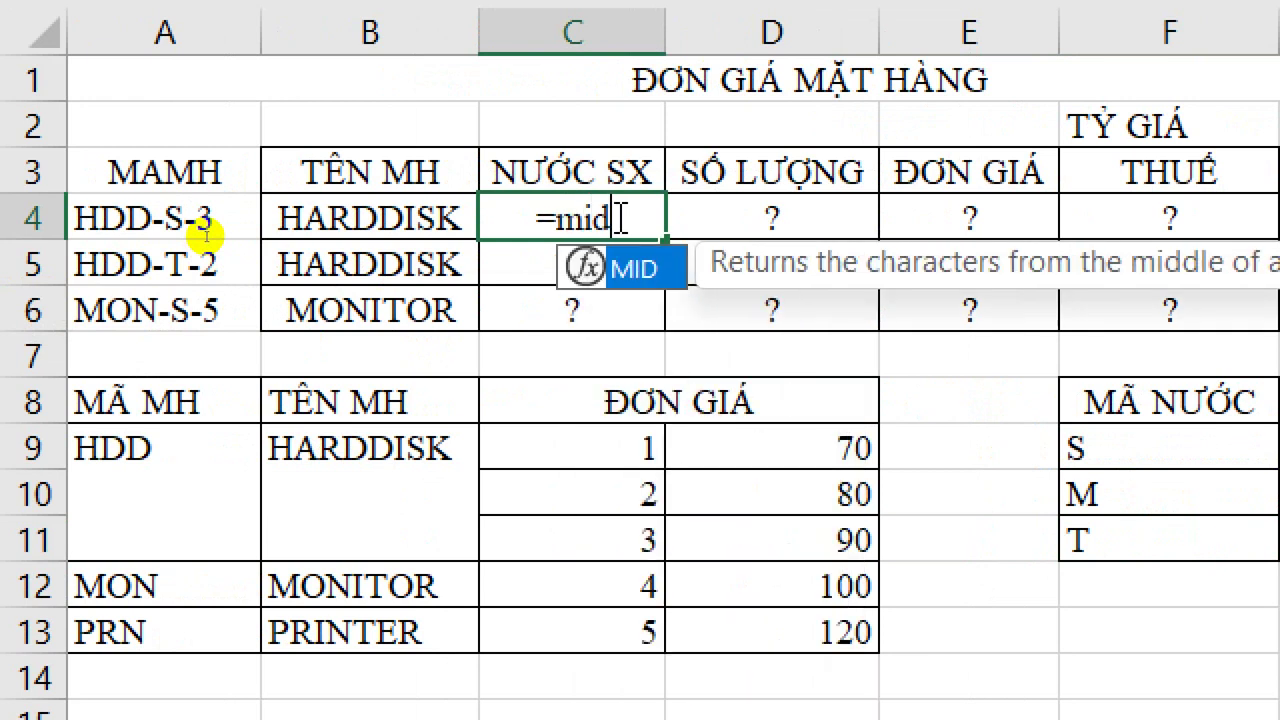
pyautogui.press('Tab')
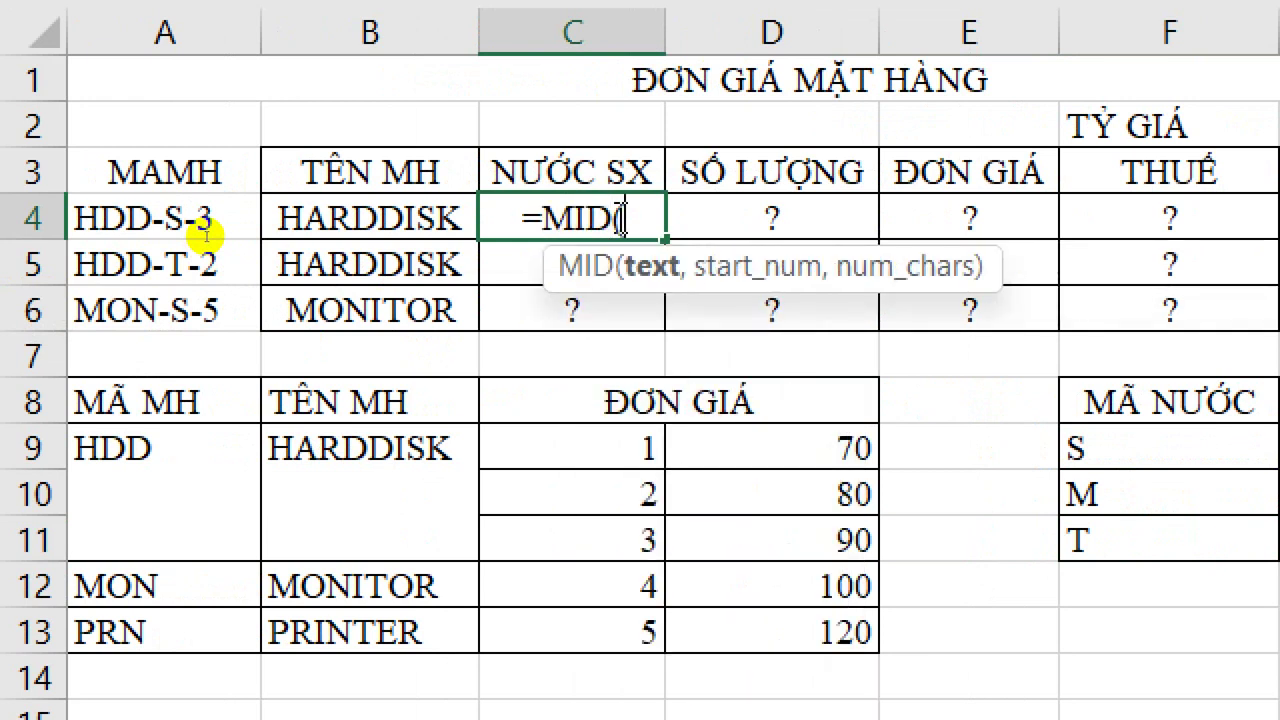
pyautogui.click(205, 233)
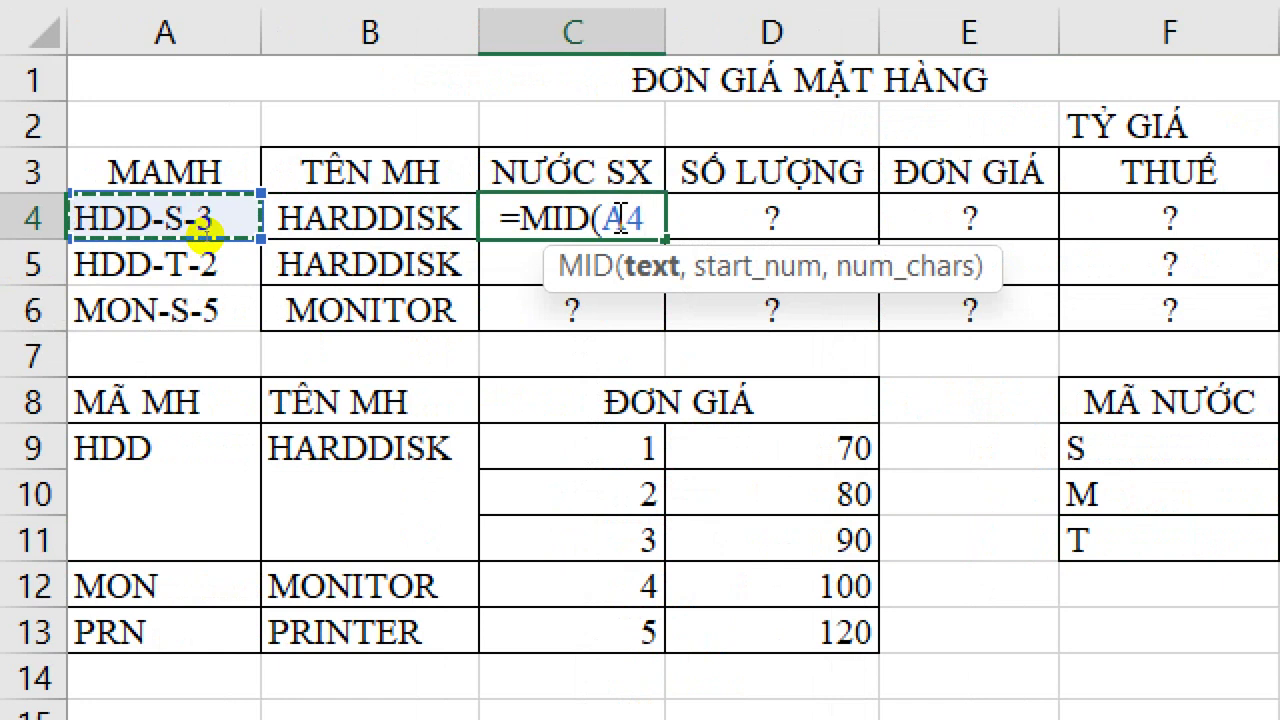
pyautogui.write(',5,1')
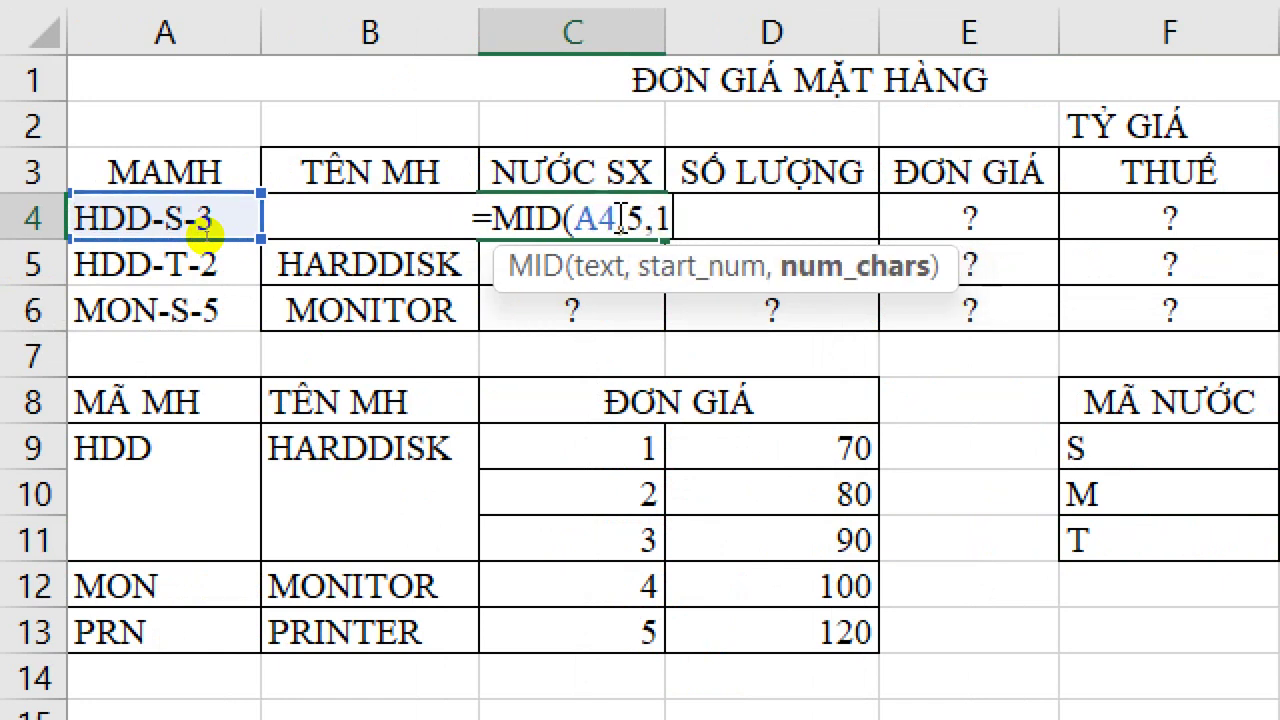
pyautogui.press('Return')
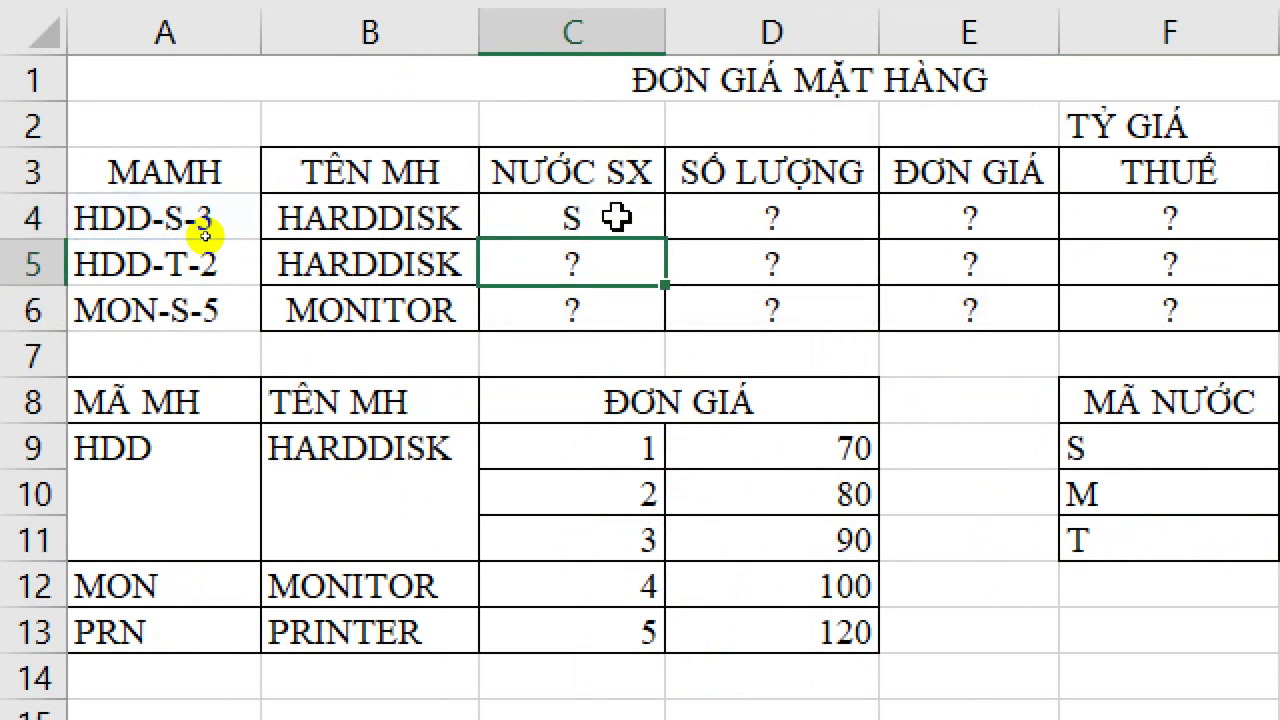
pyautogui.click(617, 218)
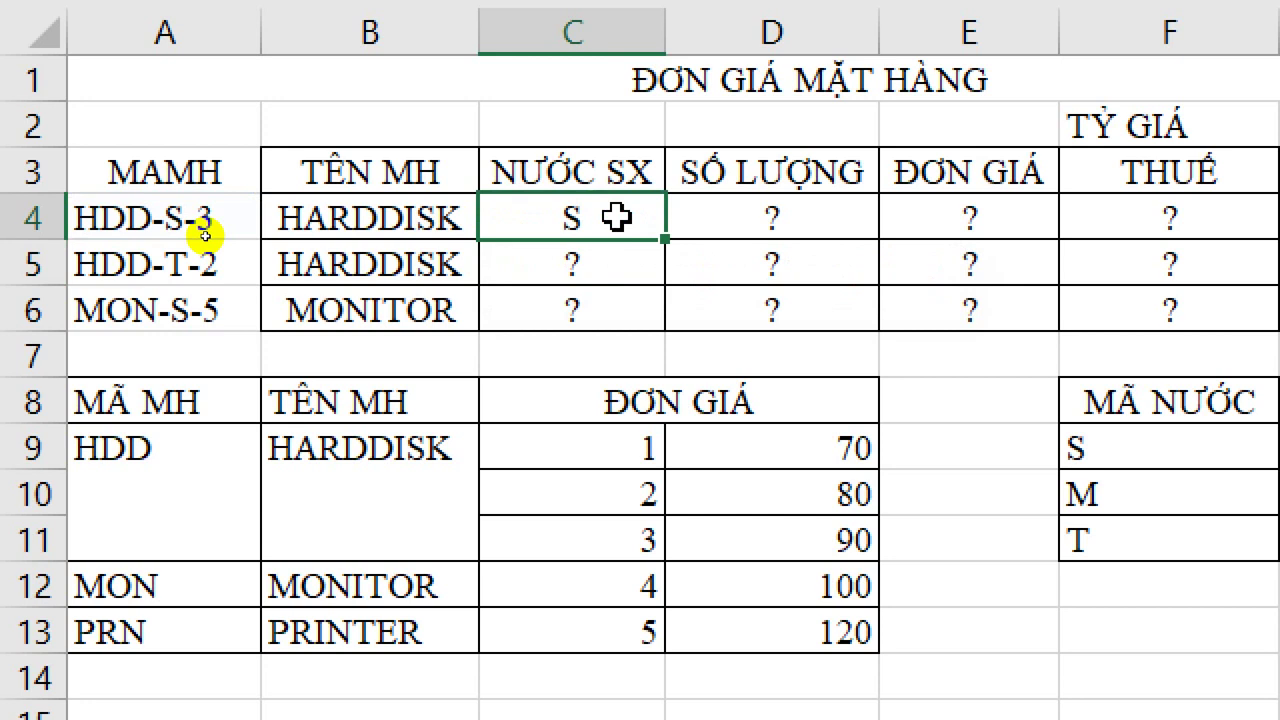
# Step: Nest the MID(A4,5,1) expression in C4 inside a VLOOKUP function as its lookup value
pyautogui.doubleClick(617, 218)
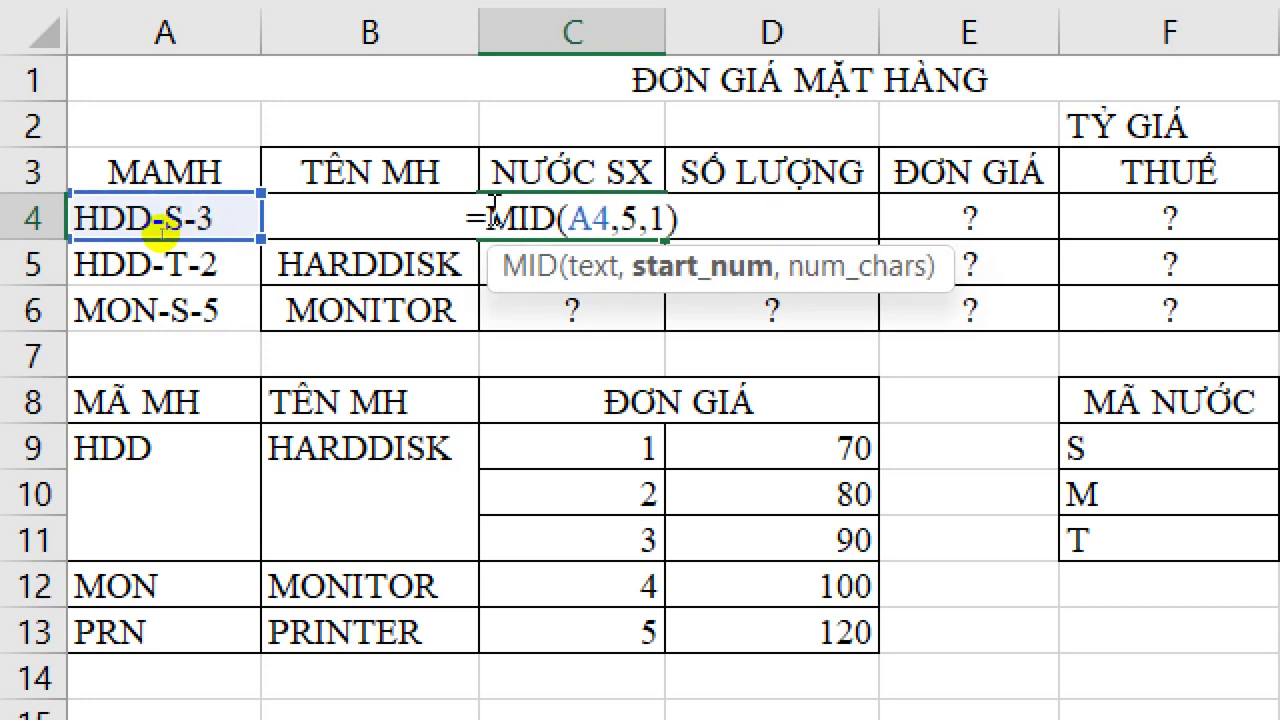
pyautogui.moveTo(486, 218); pyautogui.dragTo(762, 195)
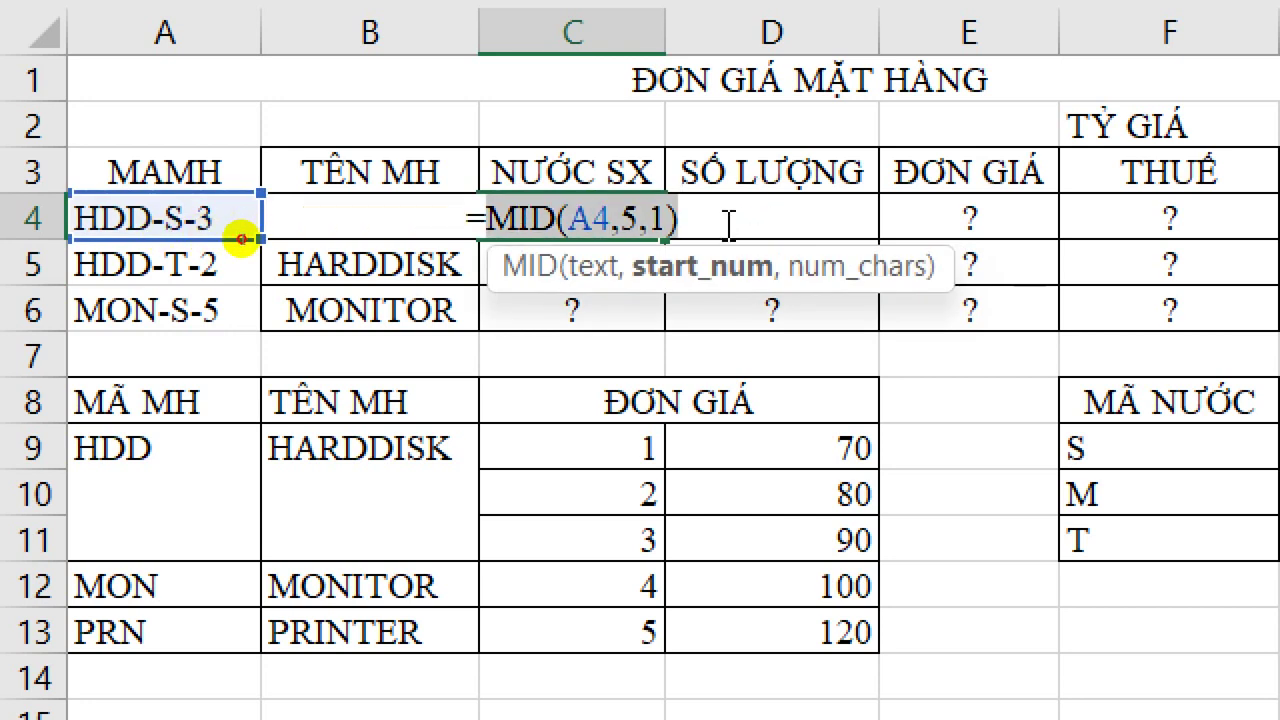
pyautogui.hotkey('ctrl', 'x')
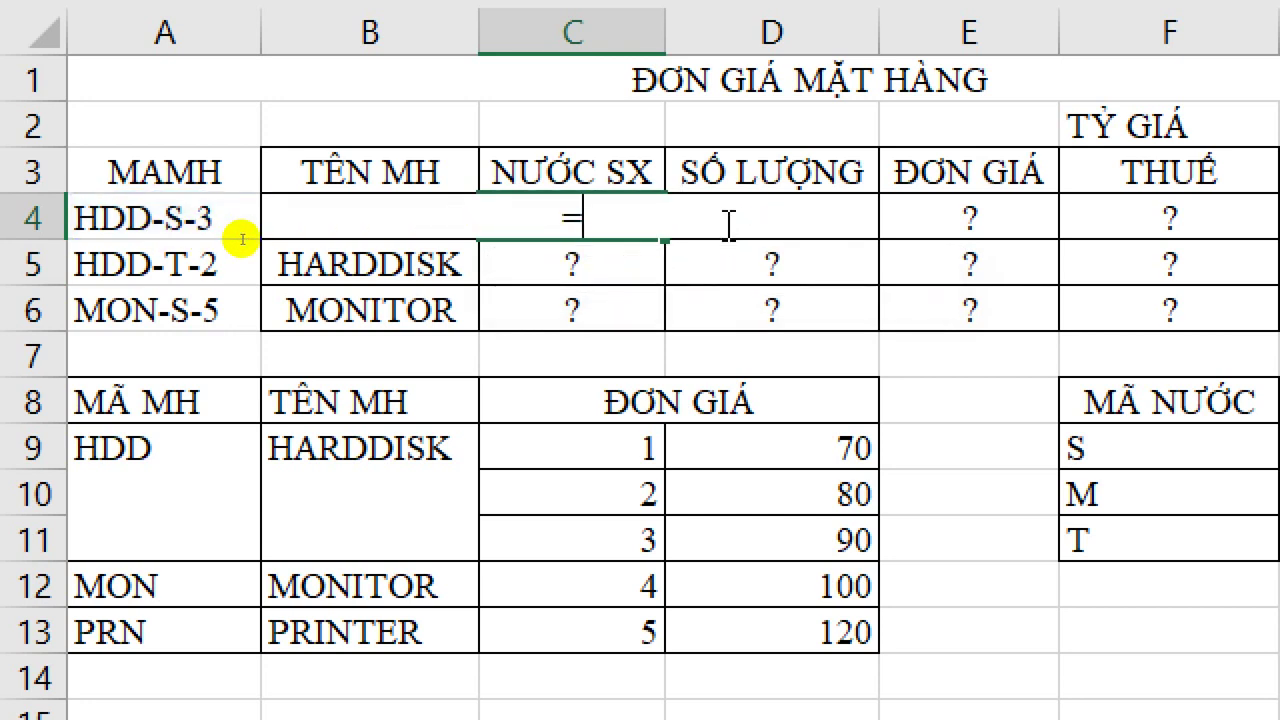
pyautogui.write('vl')
pyautogui.press('Tab')
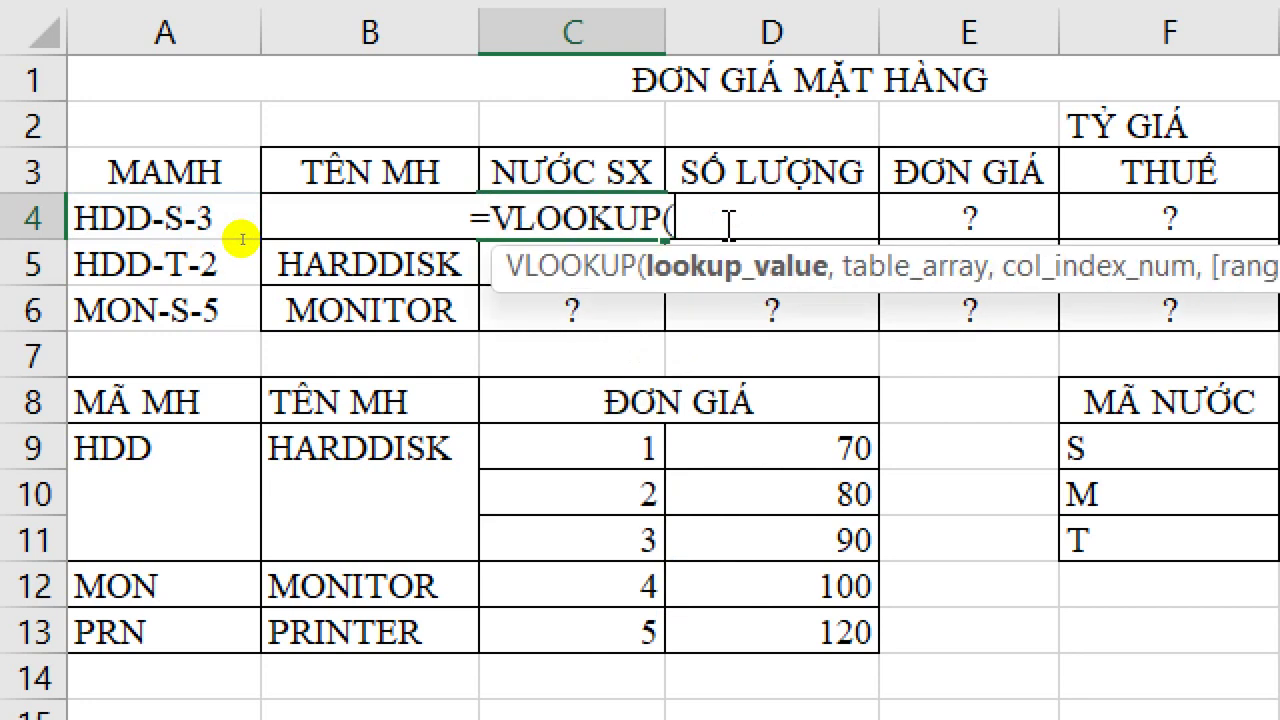
pyautogui.hotkey('ctrl', 'v')
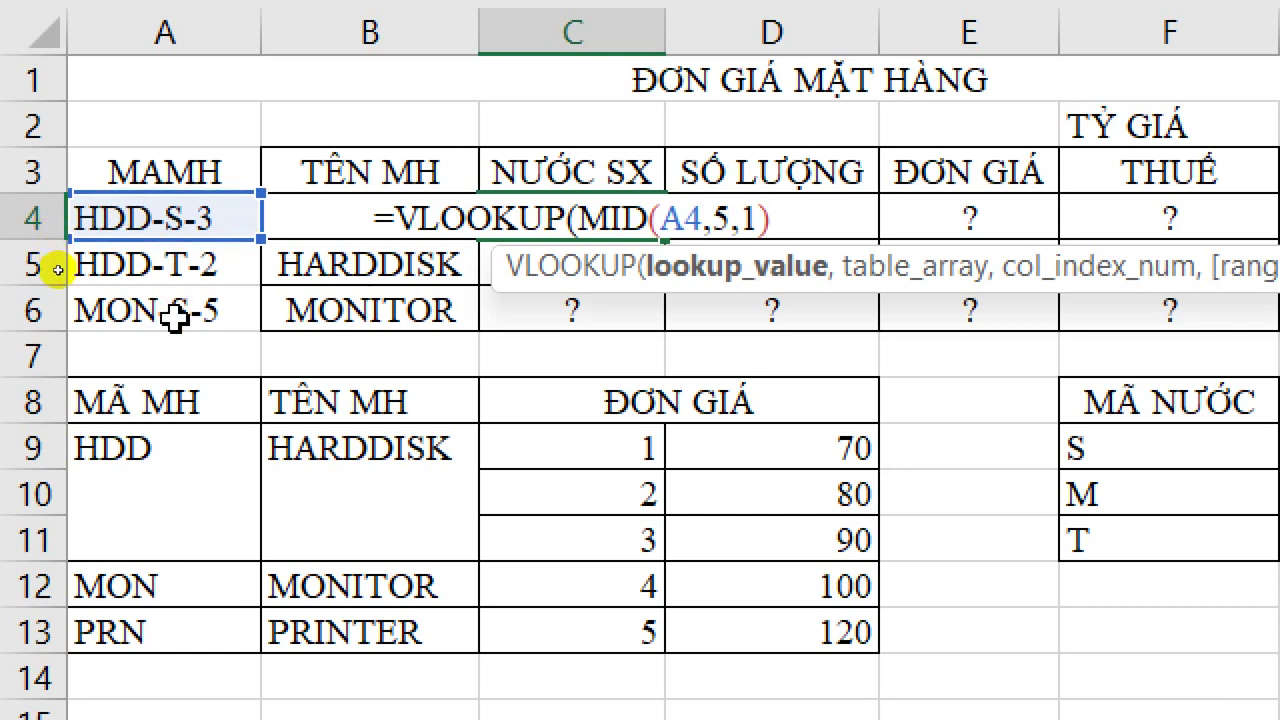
pyautogui.write(',')
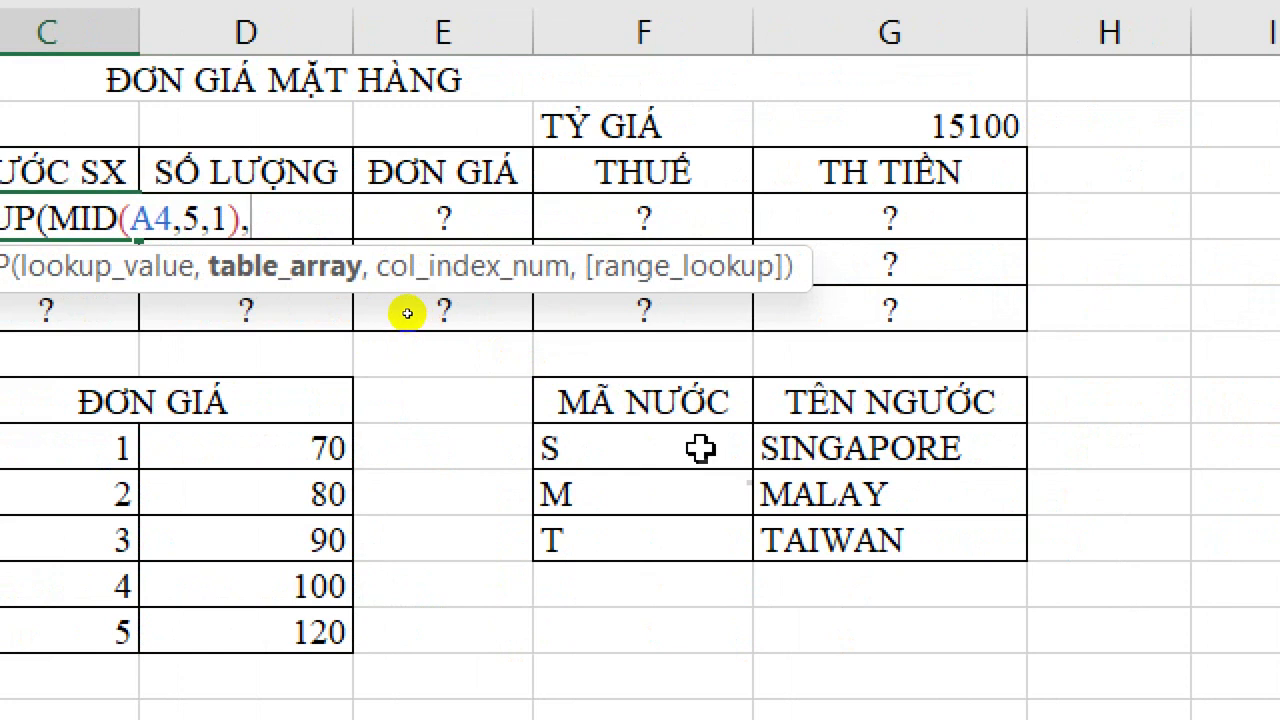
# Step: Complete the C4 VLOOKUP with the absolute table range $F$8:$G$11, column index 2 and exact match 0
pyautogui.moveTo(650, 402); pyautogui.dragTo(814, 531)
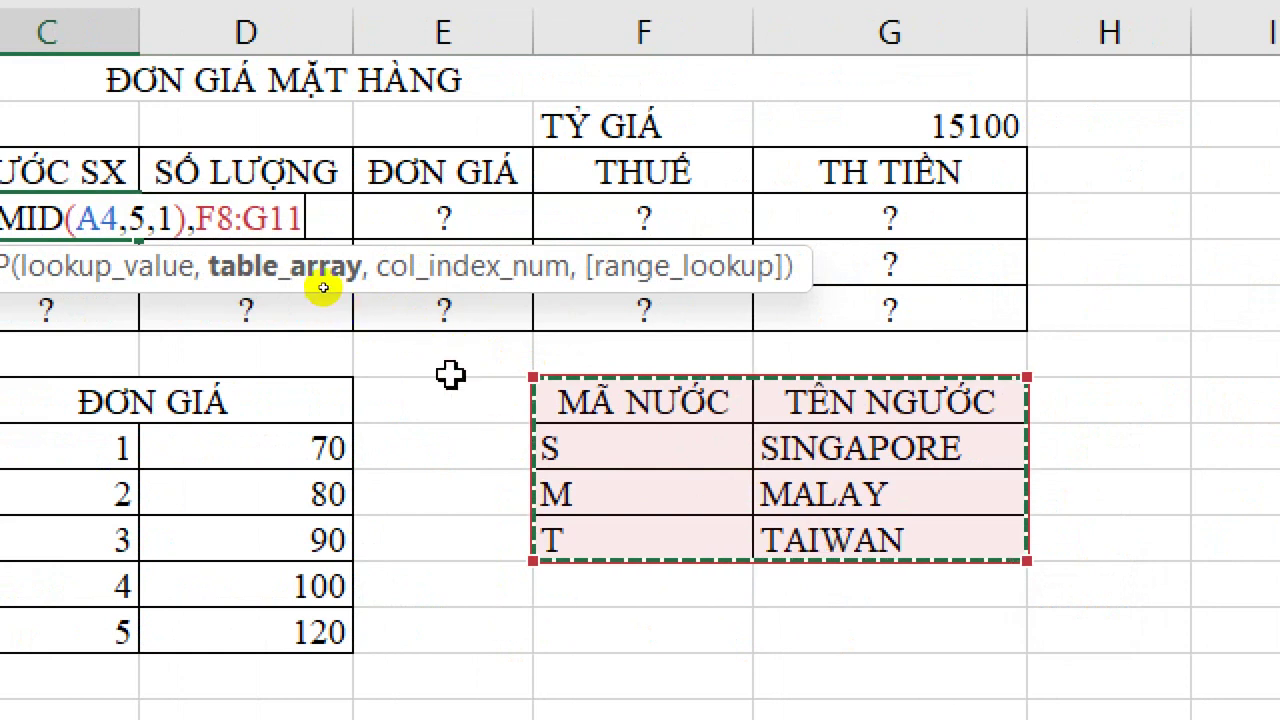
pyautogui.press('F4')
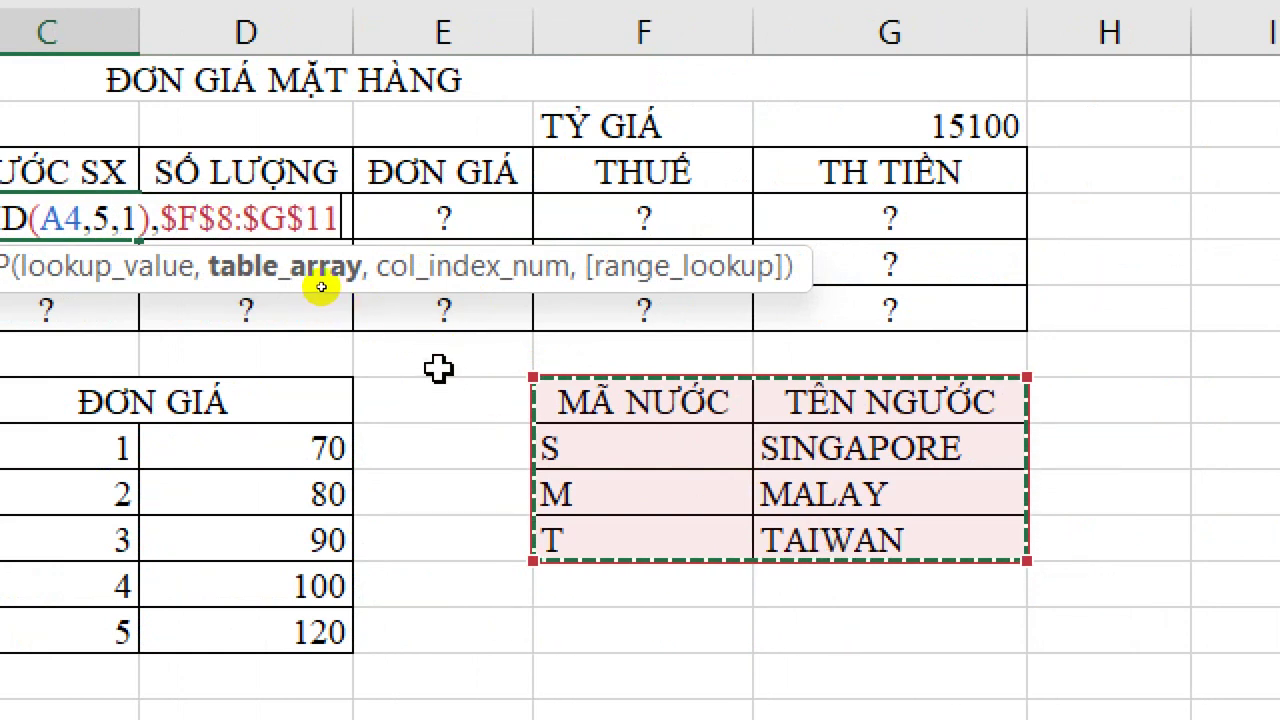
pyautogui.write(',')
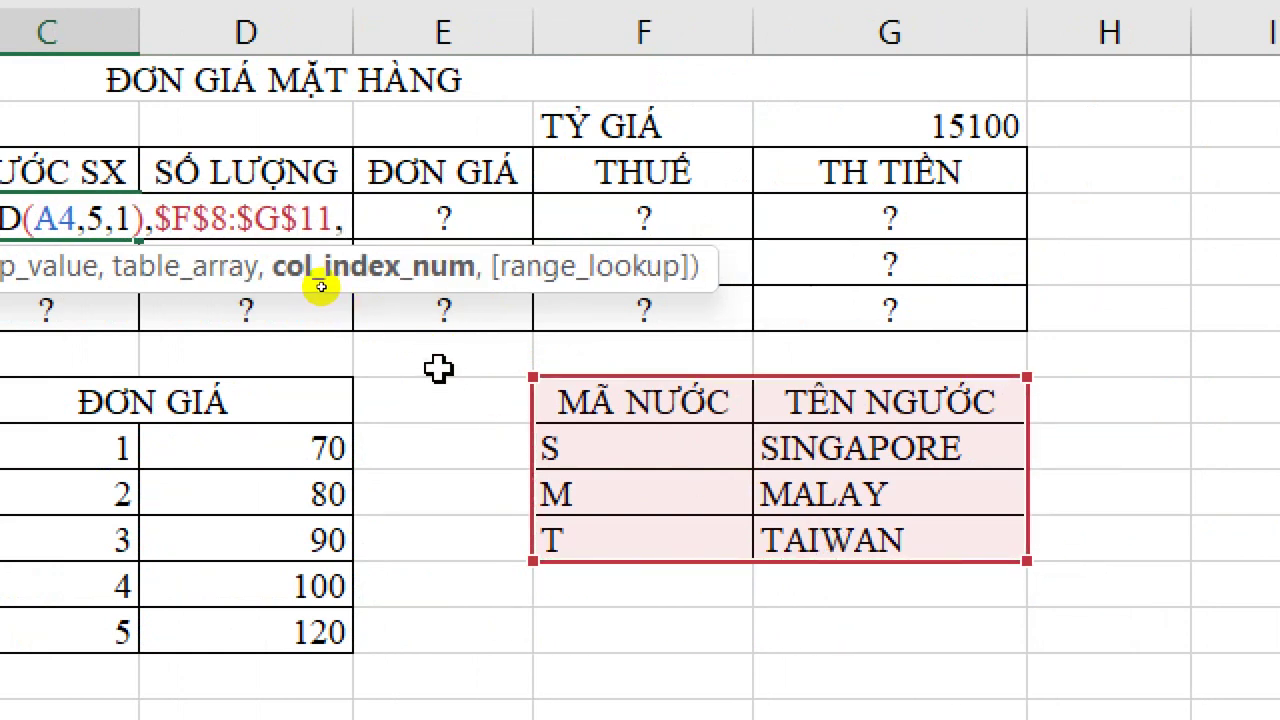
pyautogui.write('2')
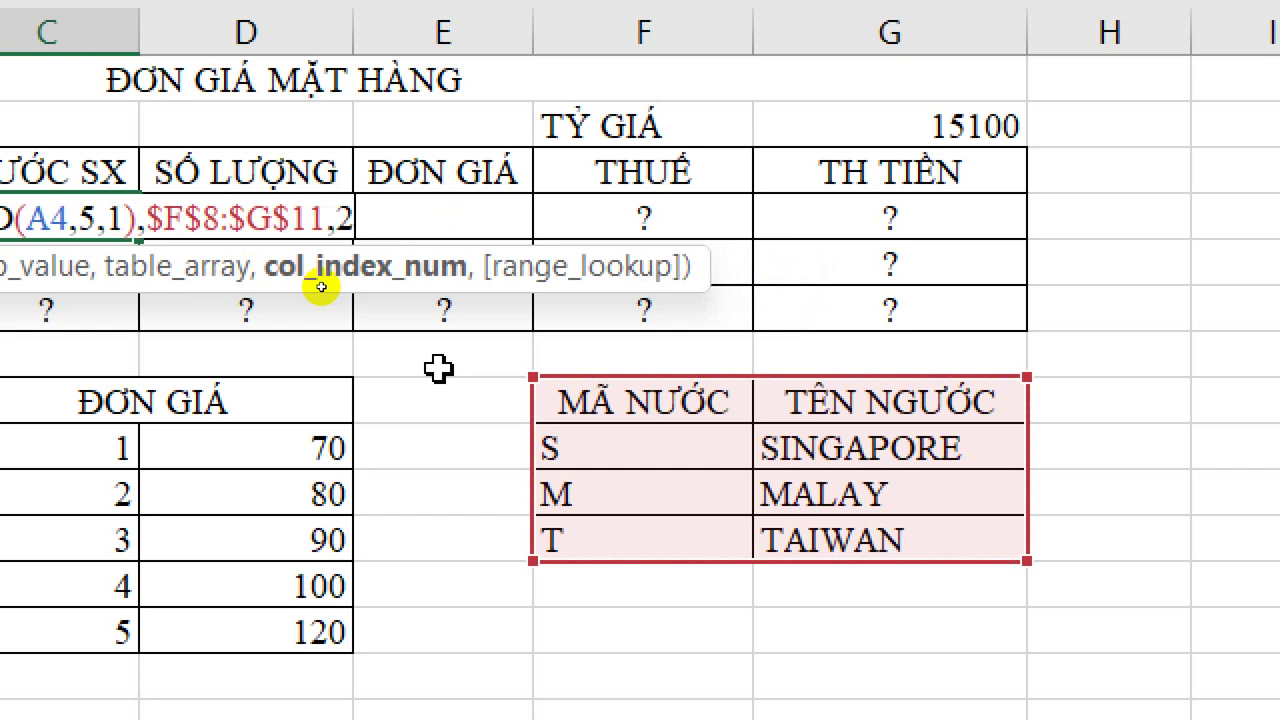
pyautogui.write(',')
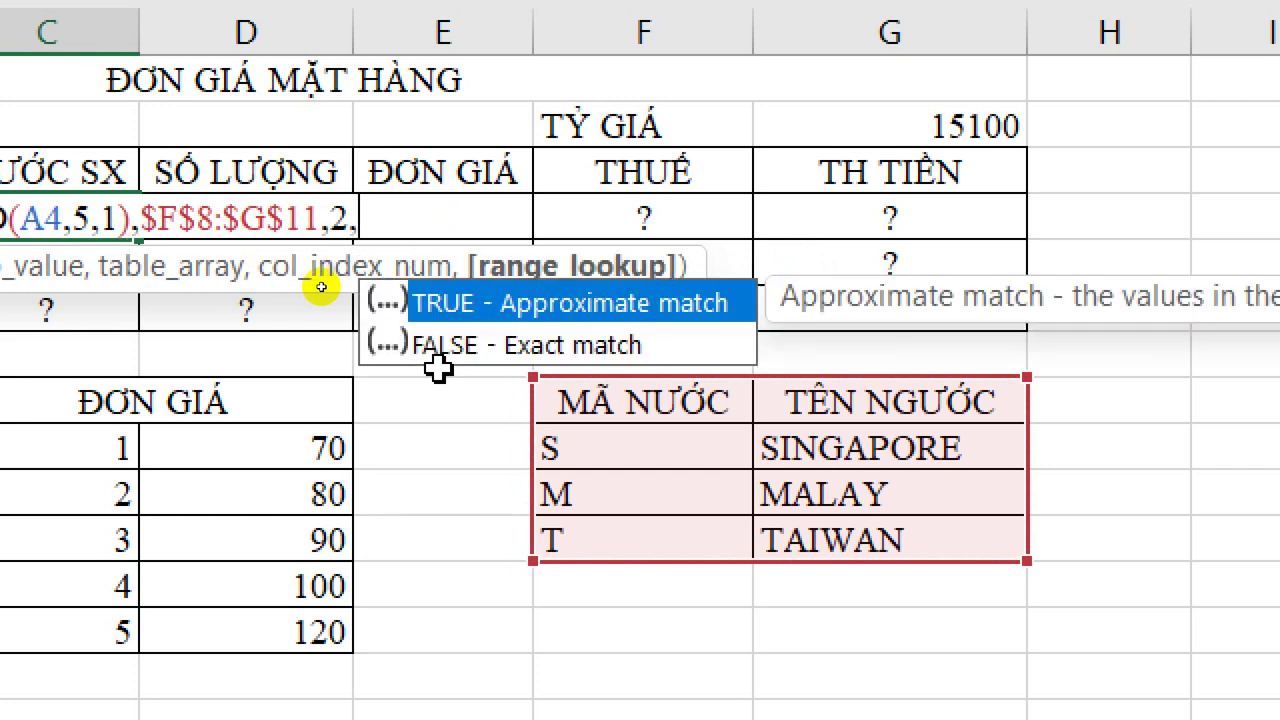
pyautogui.write('0)')
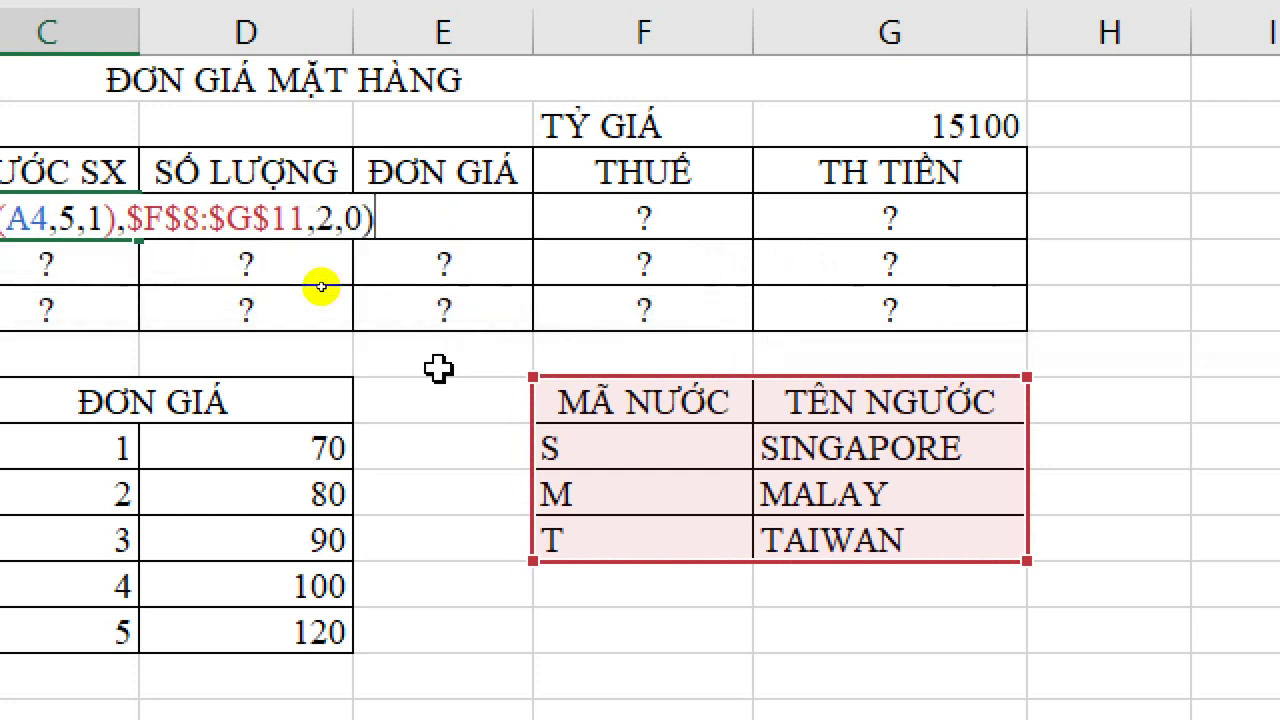
pyautogui.press('Return')
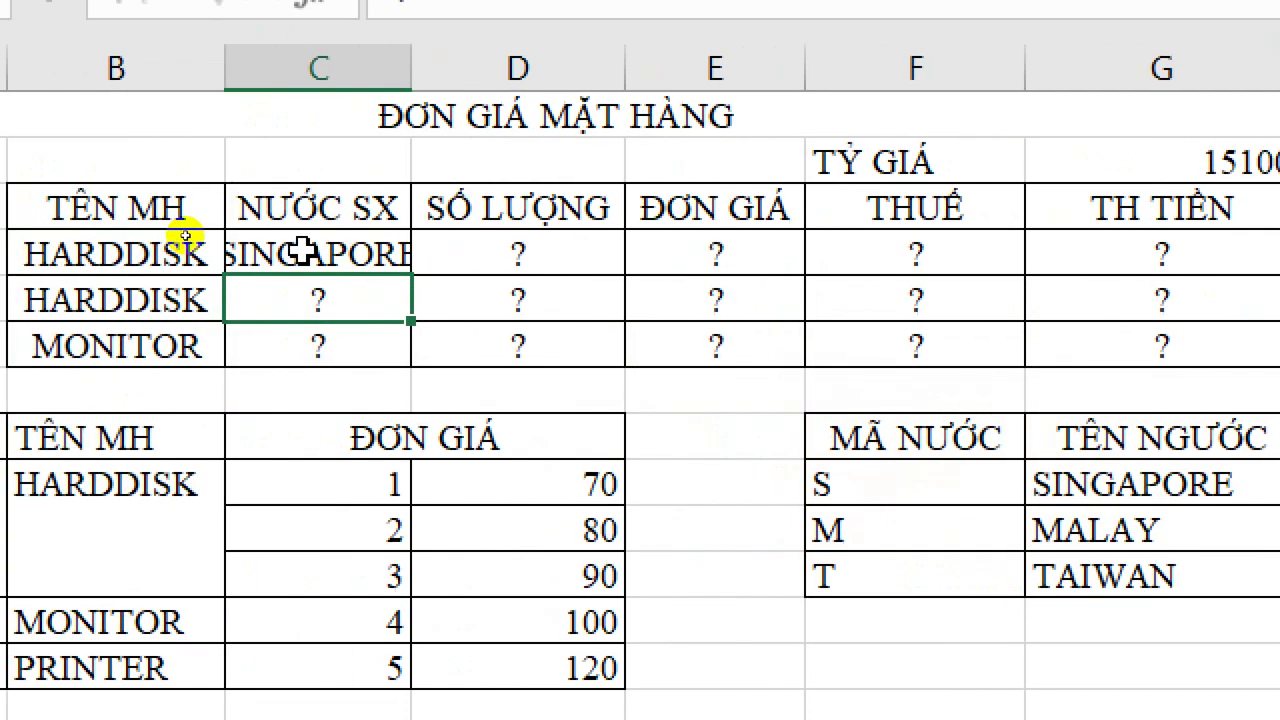
# Step: Auto-fit the width of the NƯỚC SX column and fill the C4 formula down through C6
pyautogui.click(300, 252)
pyautogui.doubleClick(411, 66)
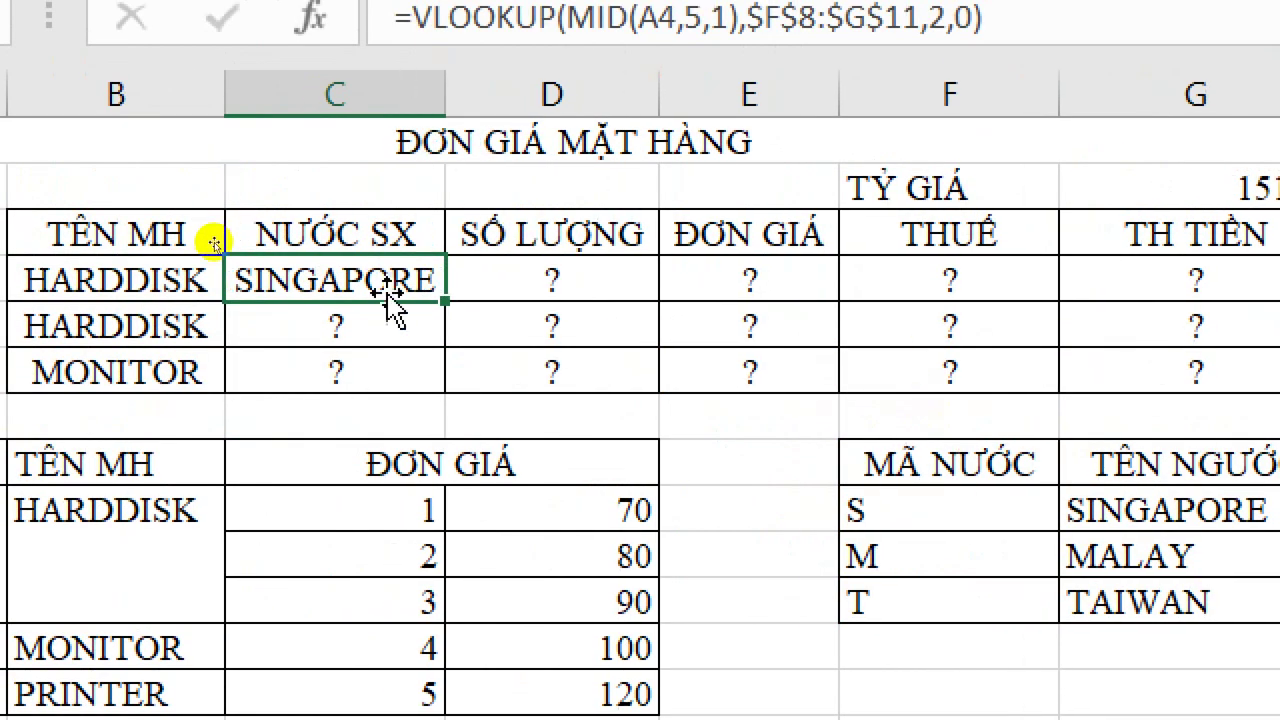
pyautogui.doubleClick(444, 299)
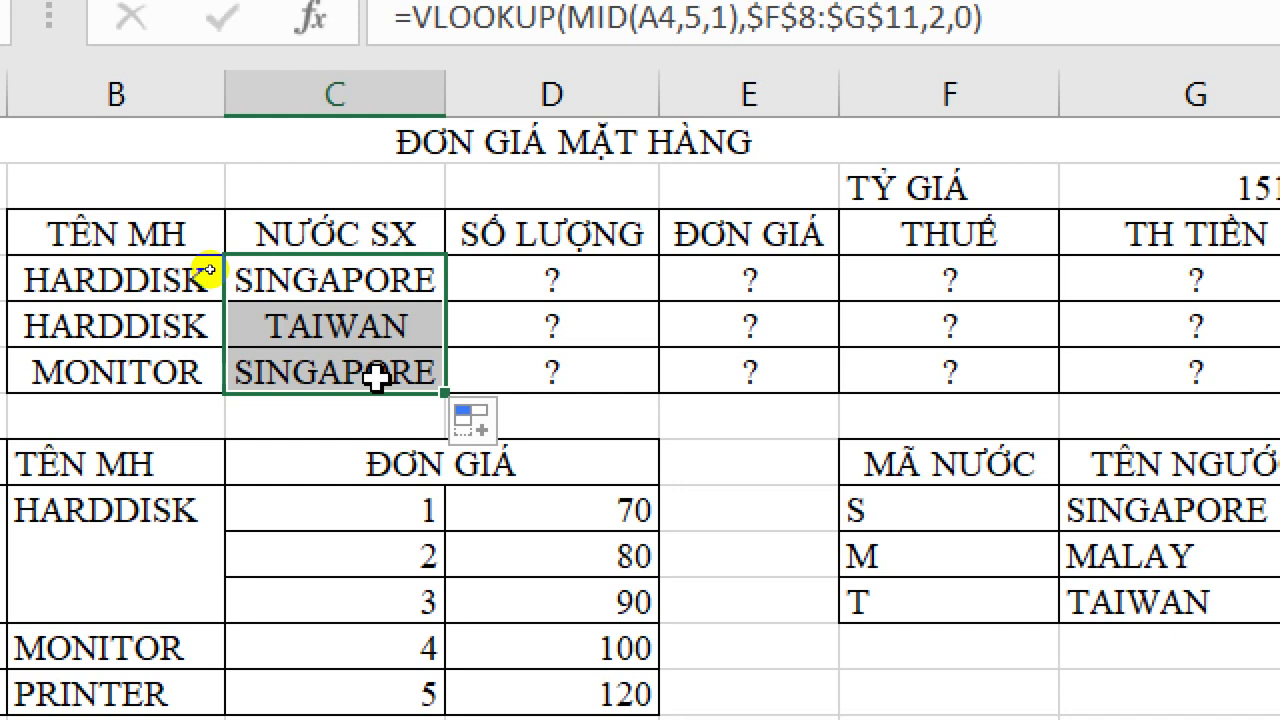
# Step: Examine the C4 formula, including its MID lookup value and the table range it refers to, without changing it
pyautogui.click(400, 280)
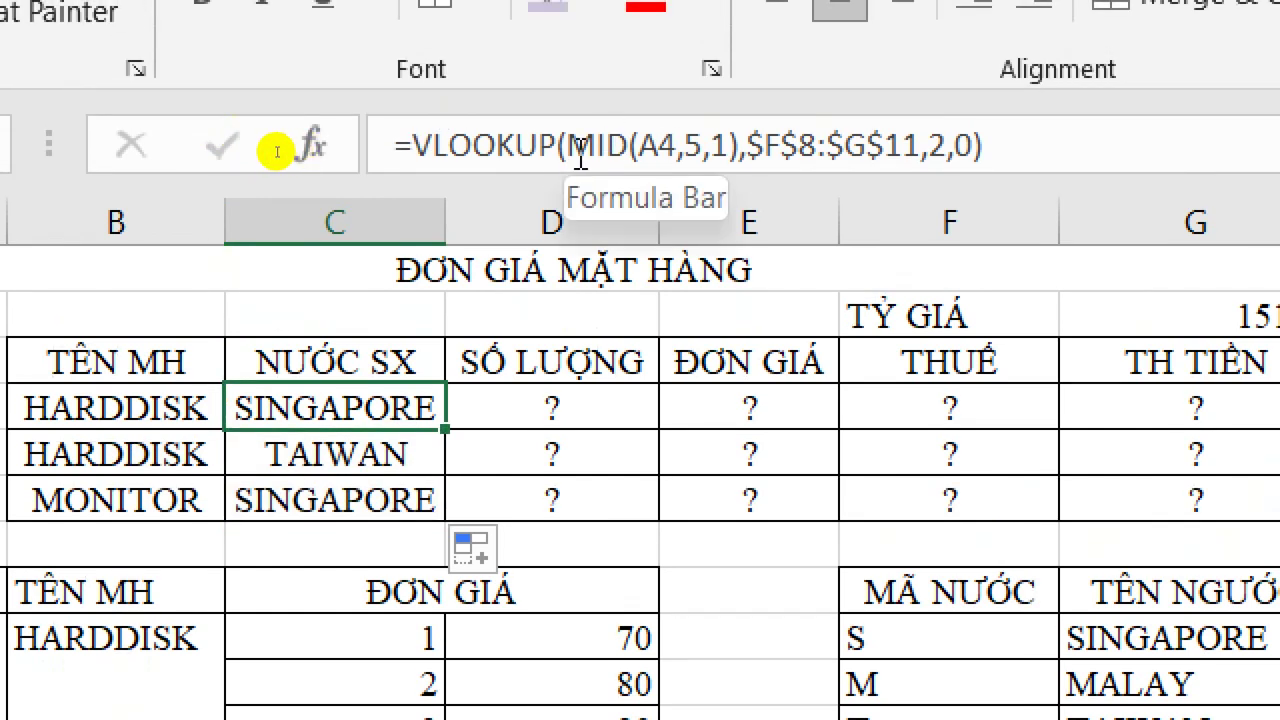
pyautogui.moveTo(567, 155); pyautogui.dragTo(745, 158)
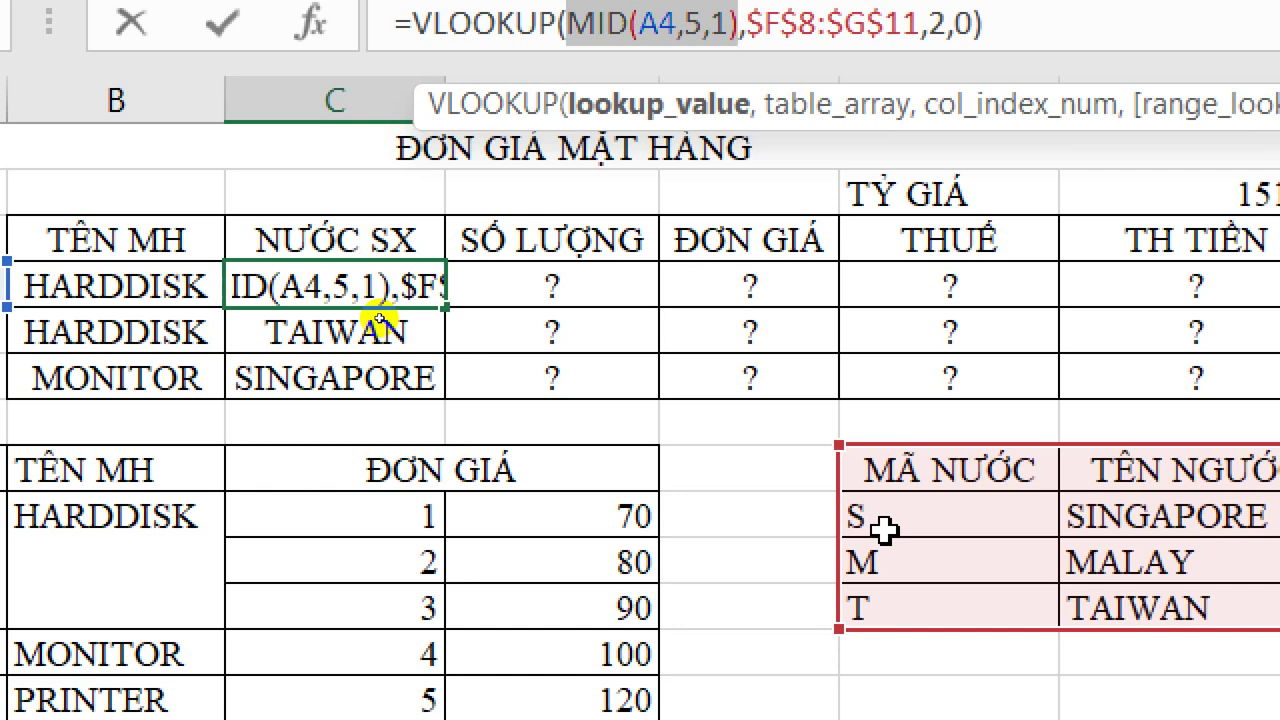
pyautogui.hotkey('ctrl', 'Return')
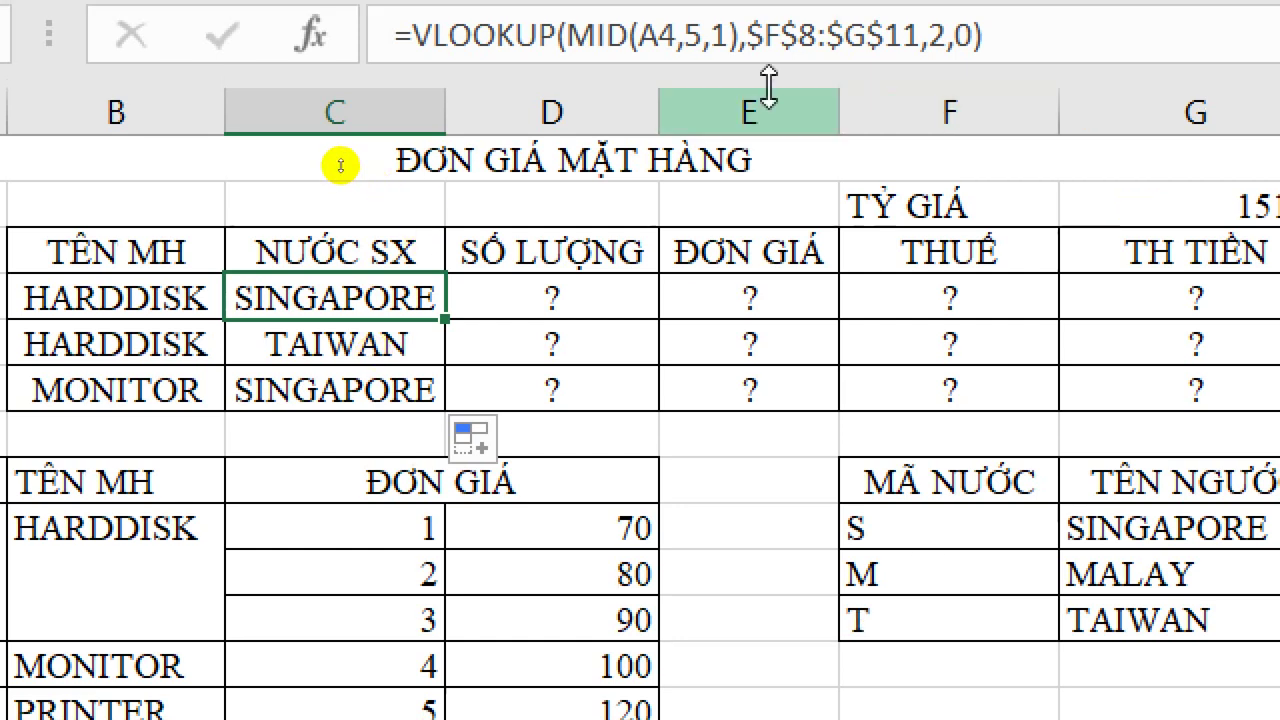
pyautogui.click(593, 91)
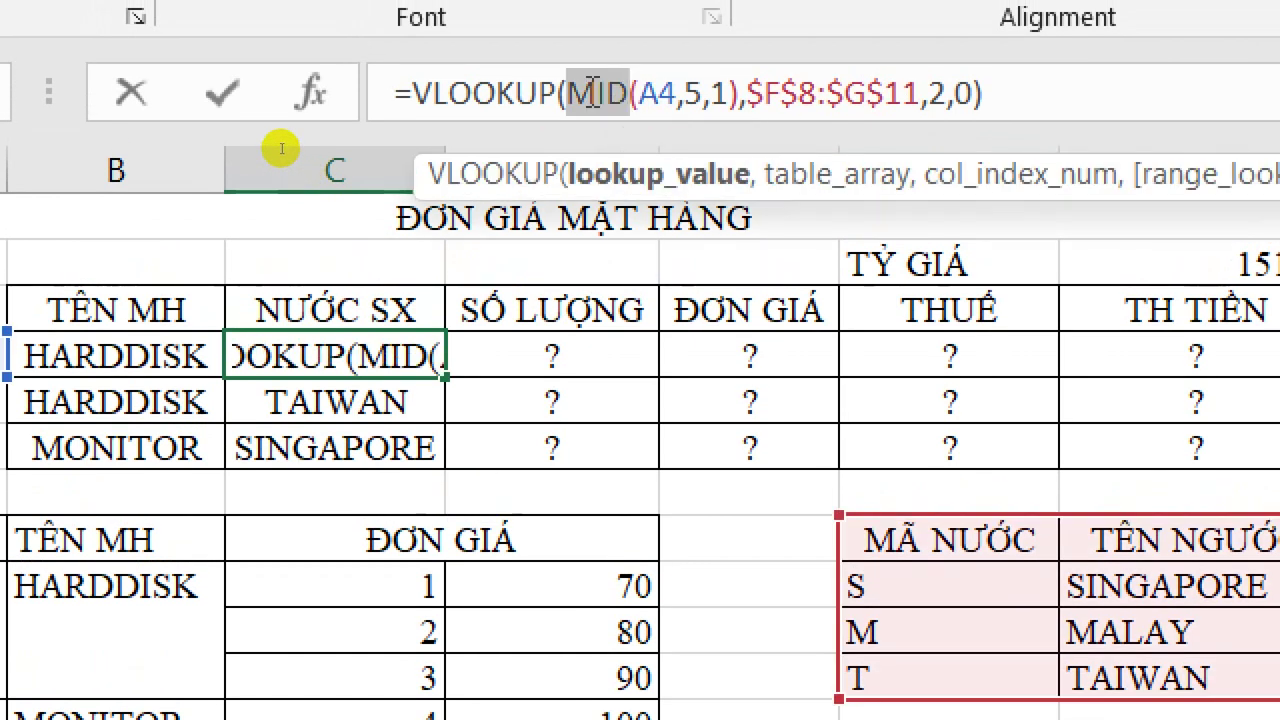
pyautogui.press('Escape')
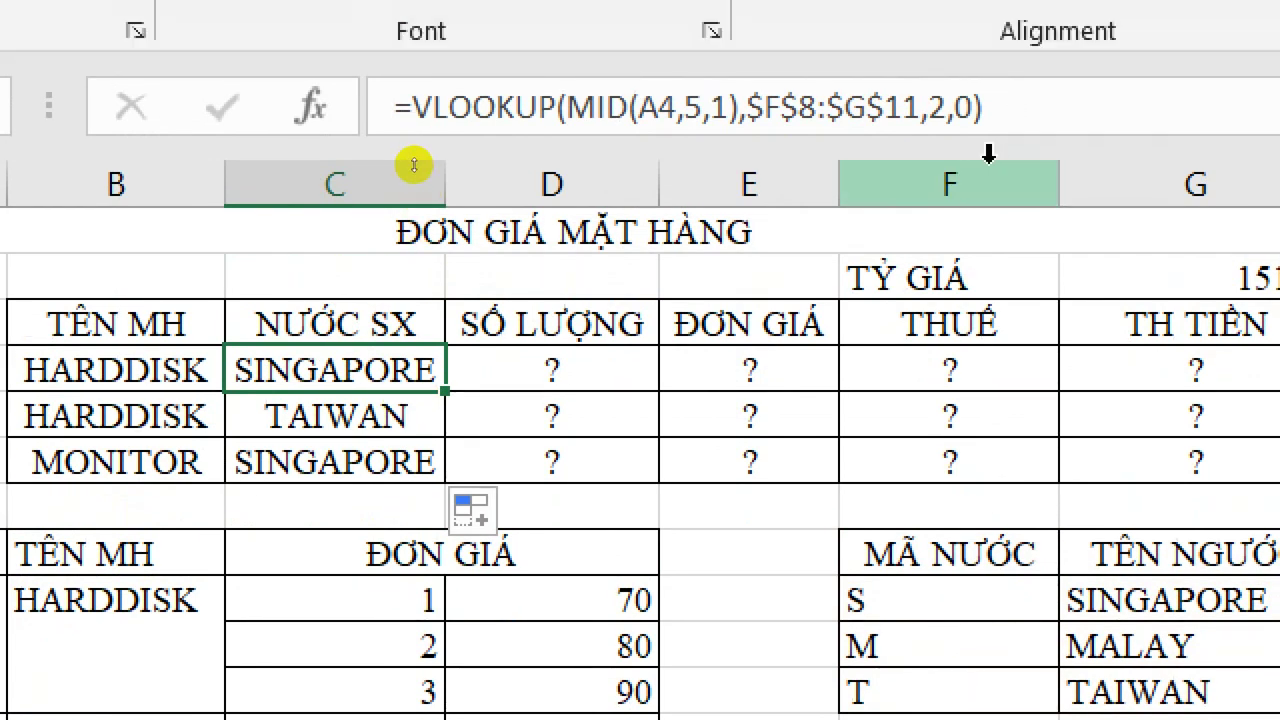
pyautogui.click(998, 58)
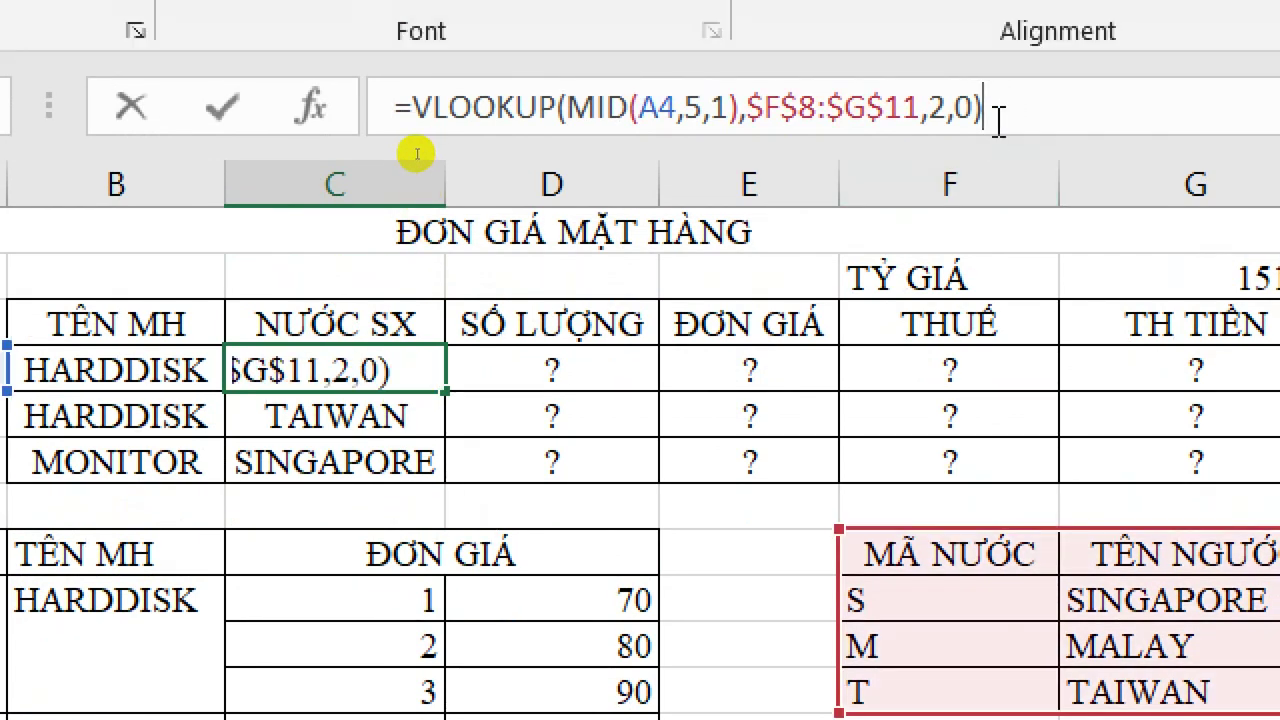
pyautogui.hotkey('ctrl', 'Return')
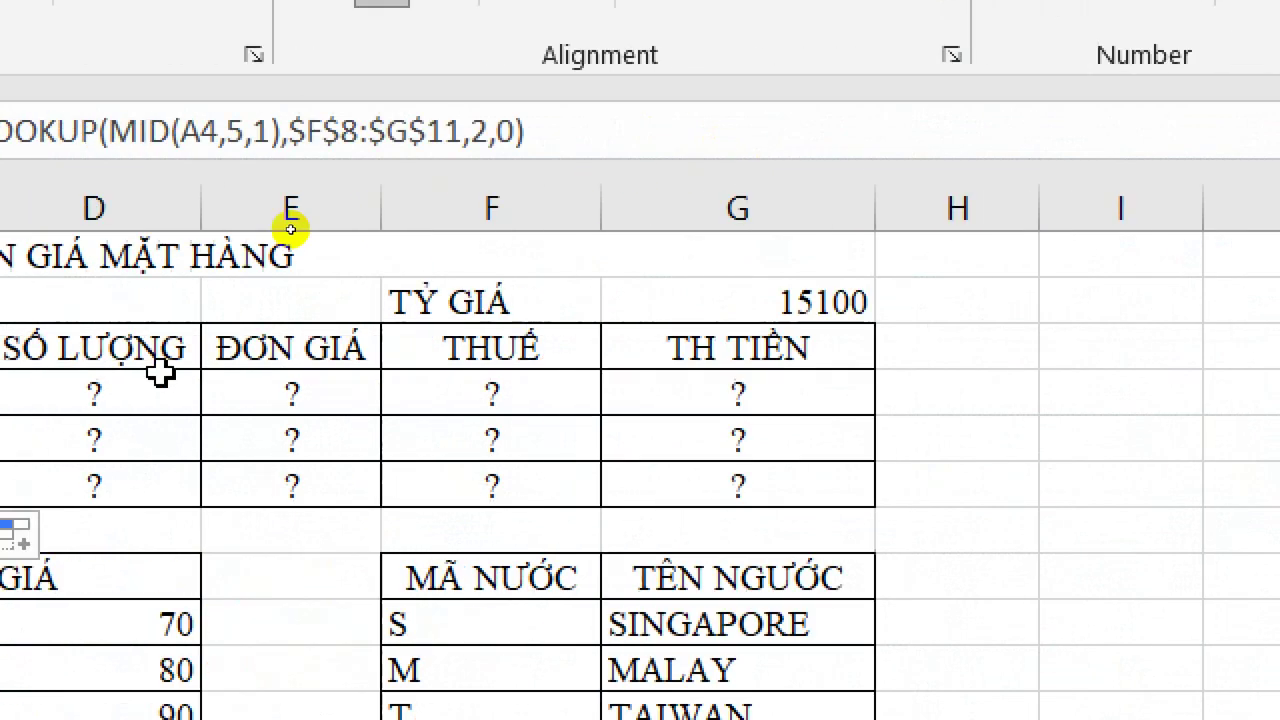
# Step: Enter the SỐ LƯỢNG quantities 5, 2 and 5 in D4, D5 and D6
pyautogui.click(57, 380)
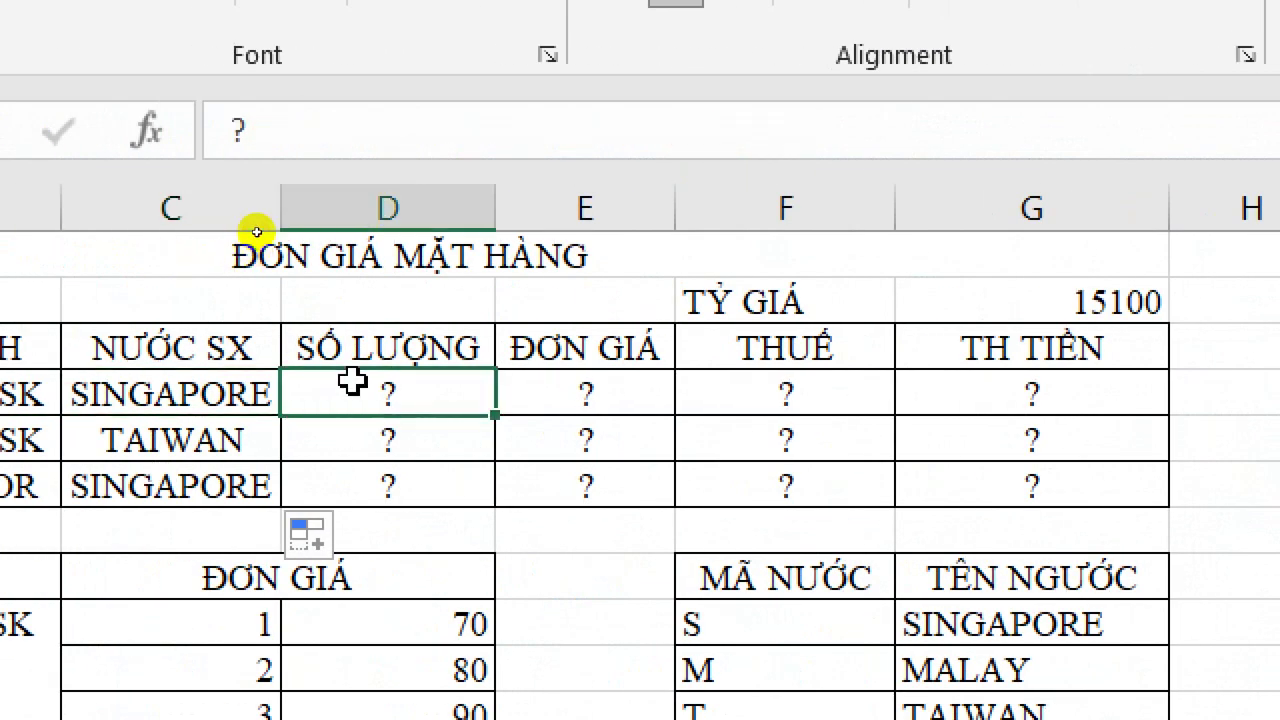
pyautogui.write('5')
pyautogui.press('Return')
pyautogui.write('2')
pyautogui.press('Return')
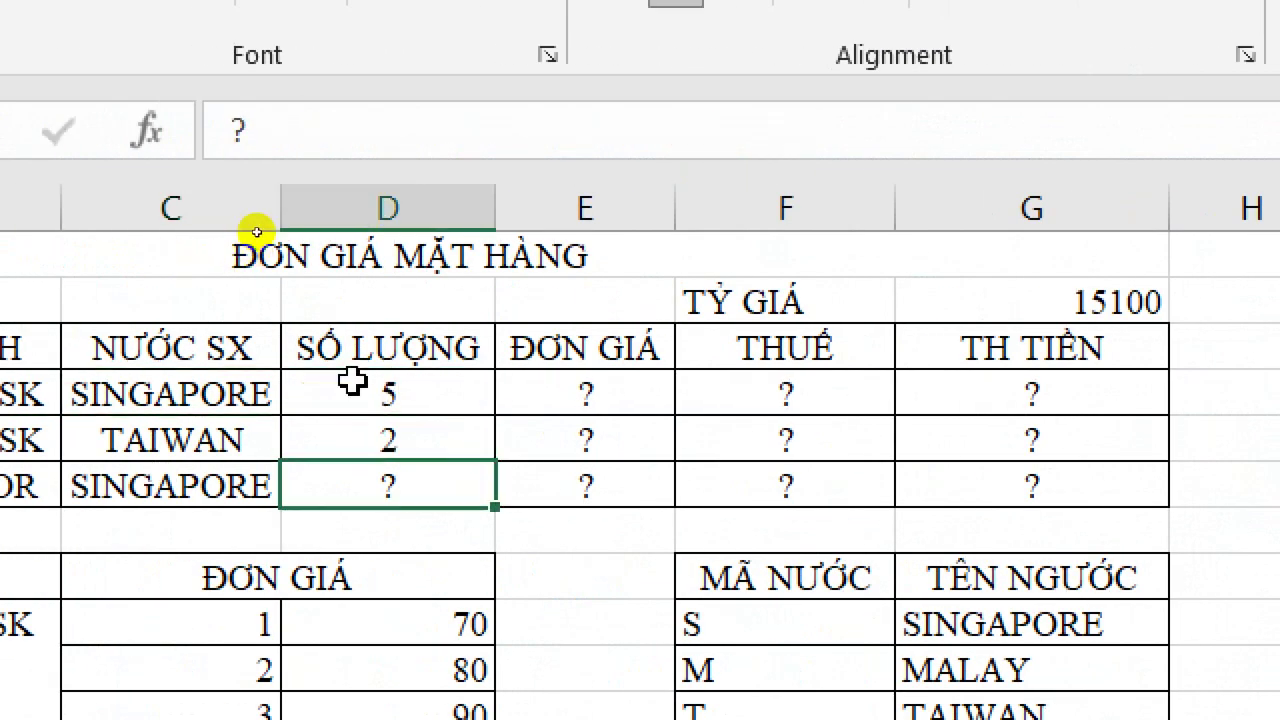
pyautogui.write('5')
pyautogui.press('Right')
# Step: Begin a VLOOKUP formula in the ĐƠN GIÁ cell E4 with RIGHT(A4) as its lookup value
pyautogui.press('Right')
pyautogui.press('Up')
pyautogui.press('Up')
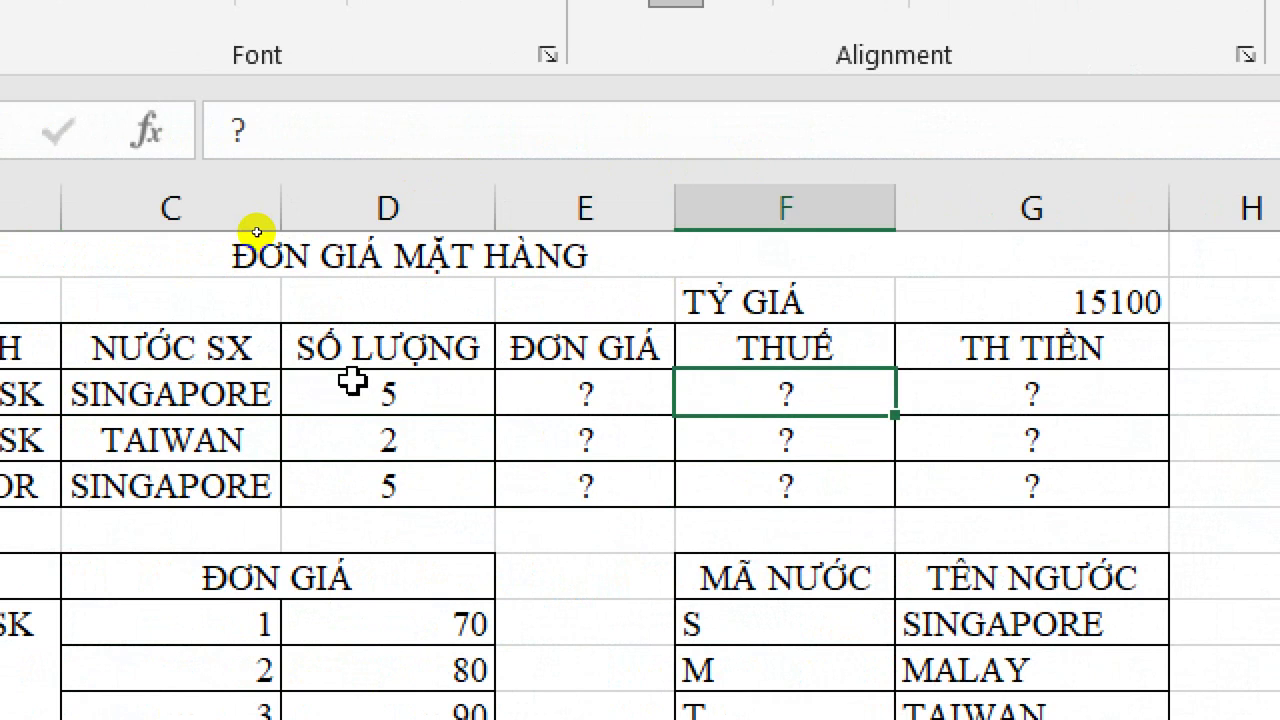
pyautogui.press('Left')
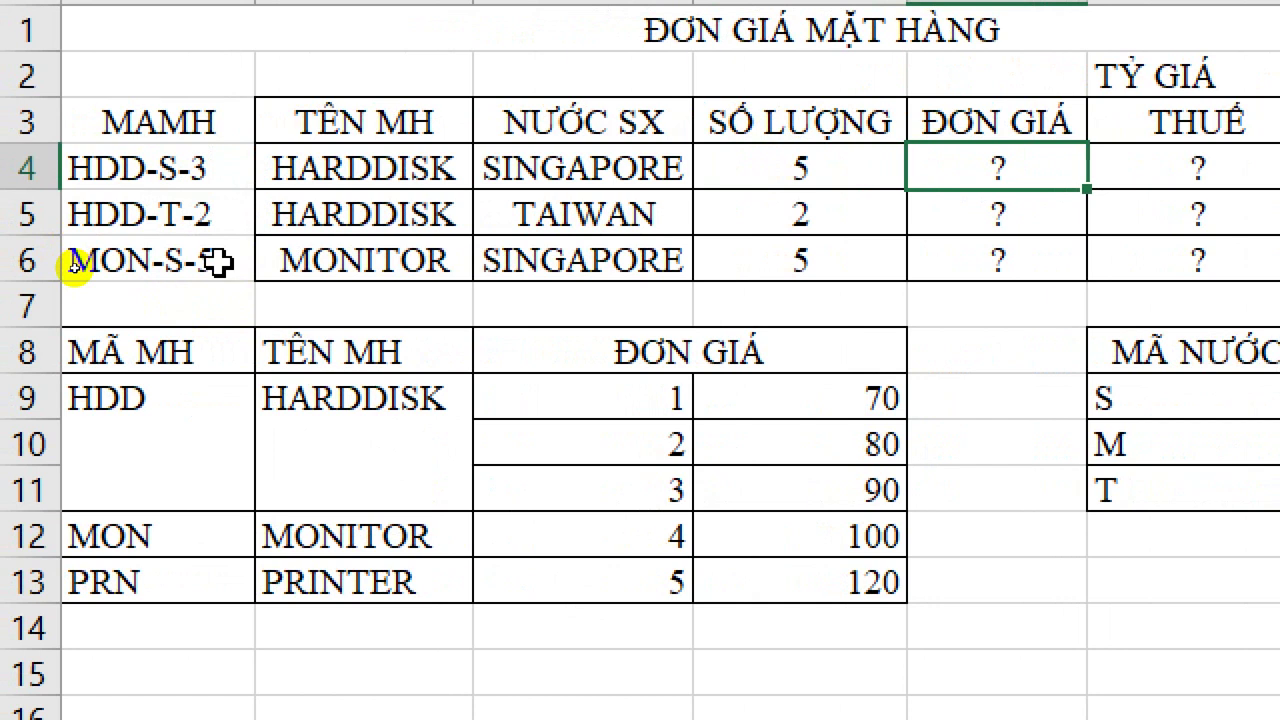
pyautogui.write('=')
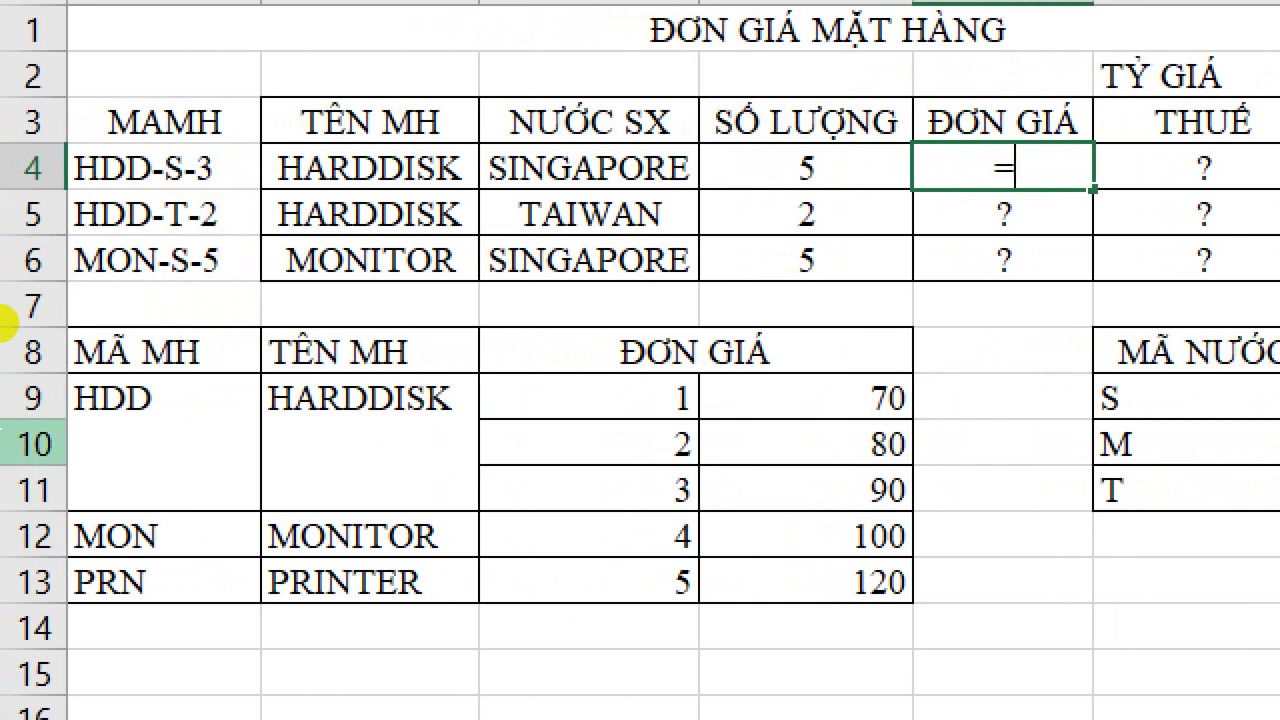
pyautogui.write('vl')
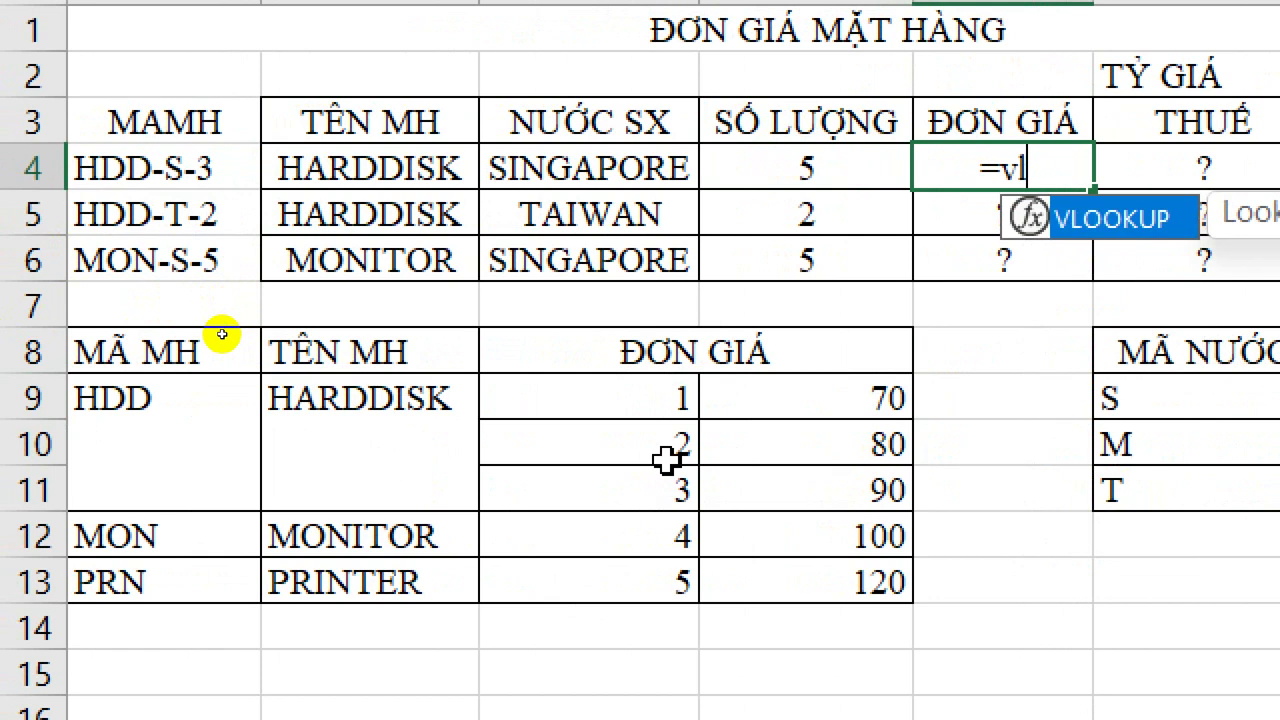
pyautogui.press('Tab')
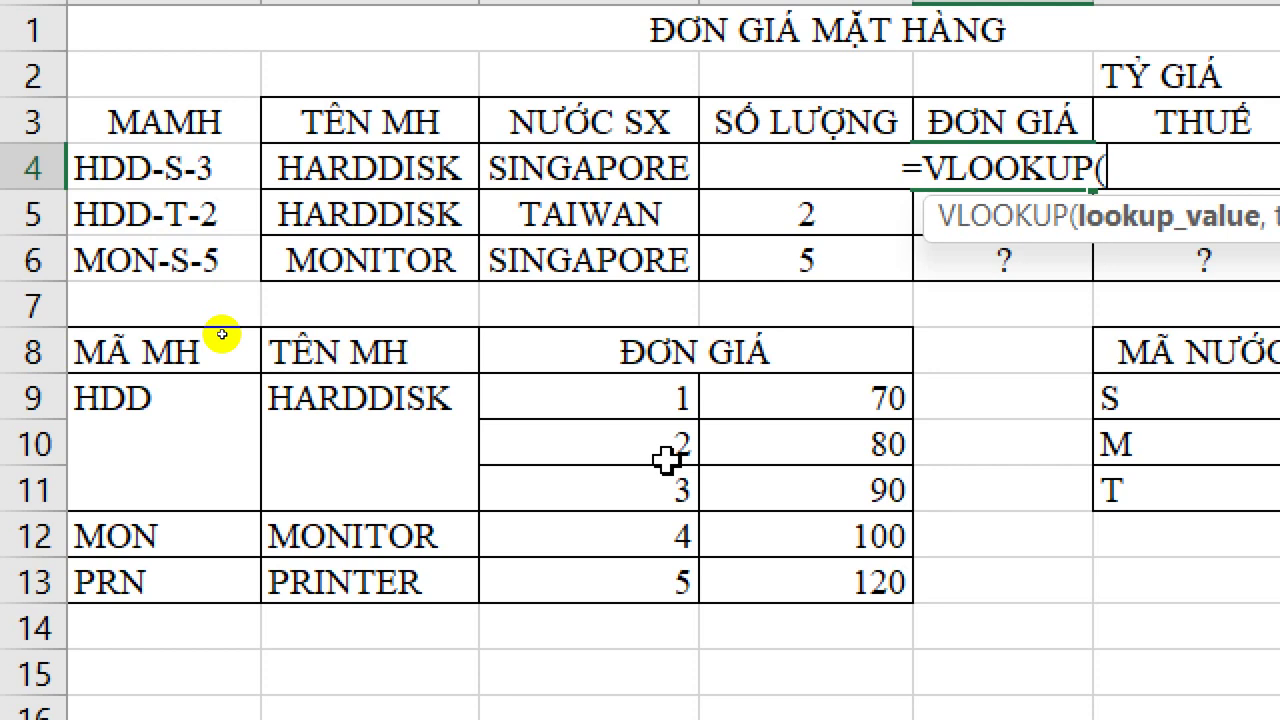
pyautogui.write('r')
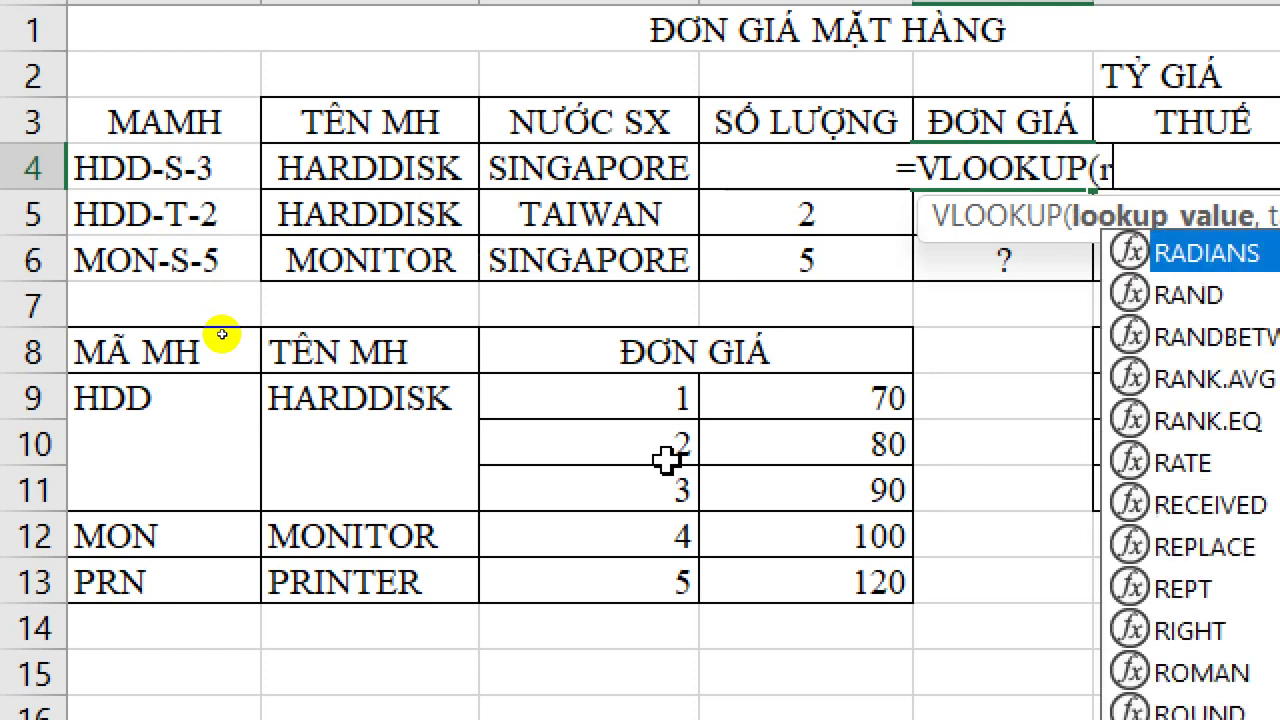
pyautogui.write('ih')
pyautogui.press('BackSpace')
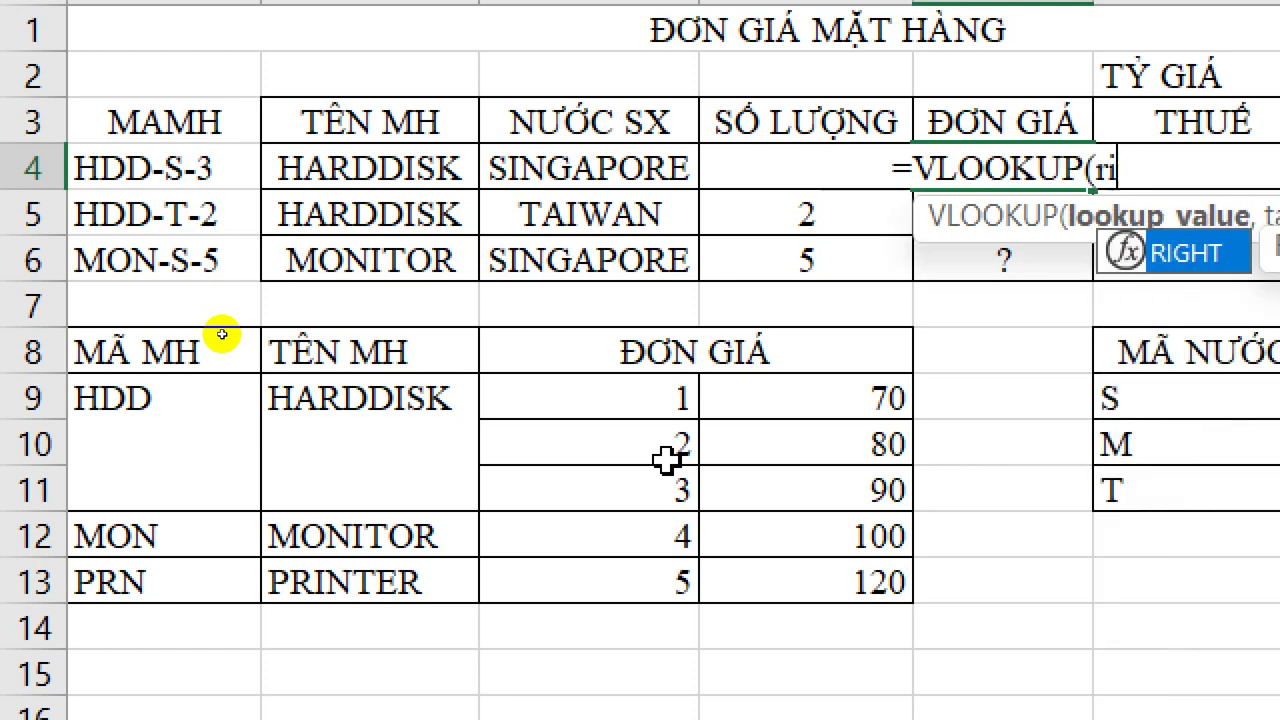
pyautogui.write('g')
pyautogui.press('Tab')
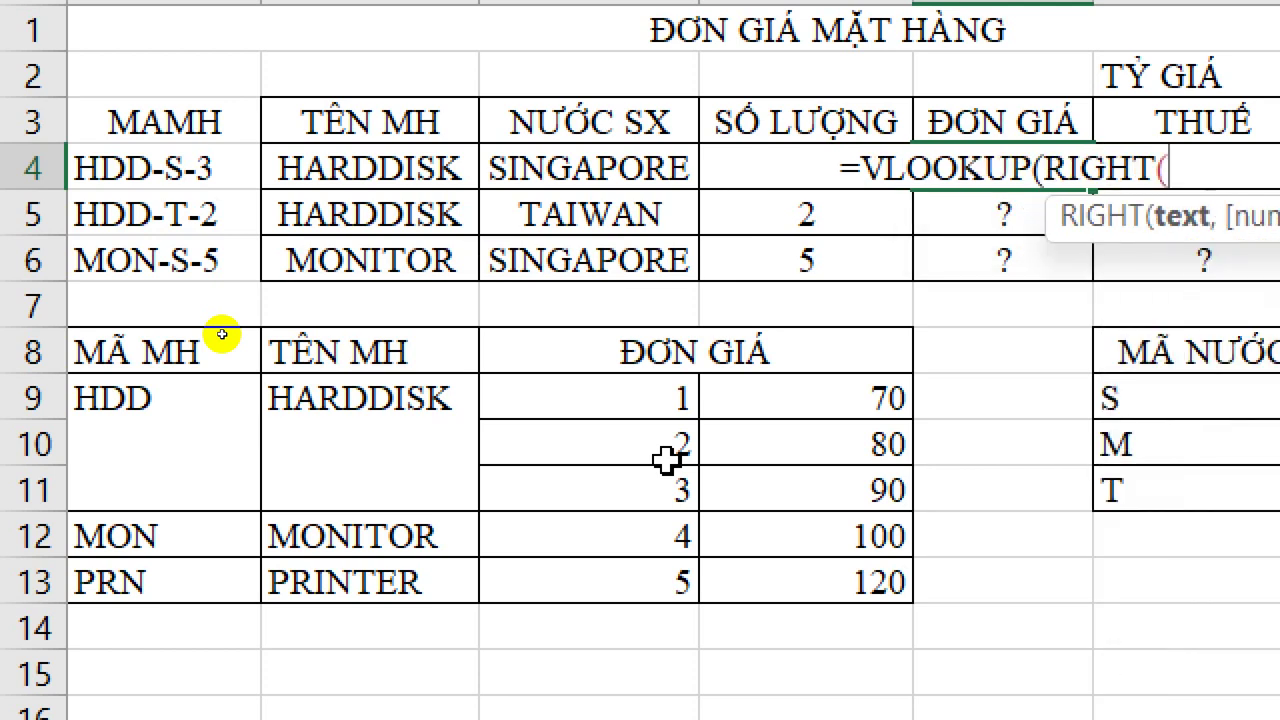
pyautogui.click(145, 167)
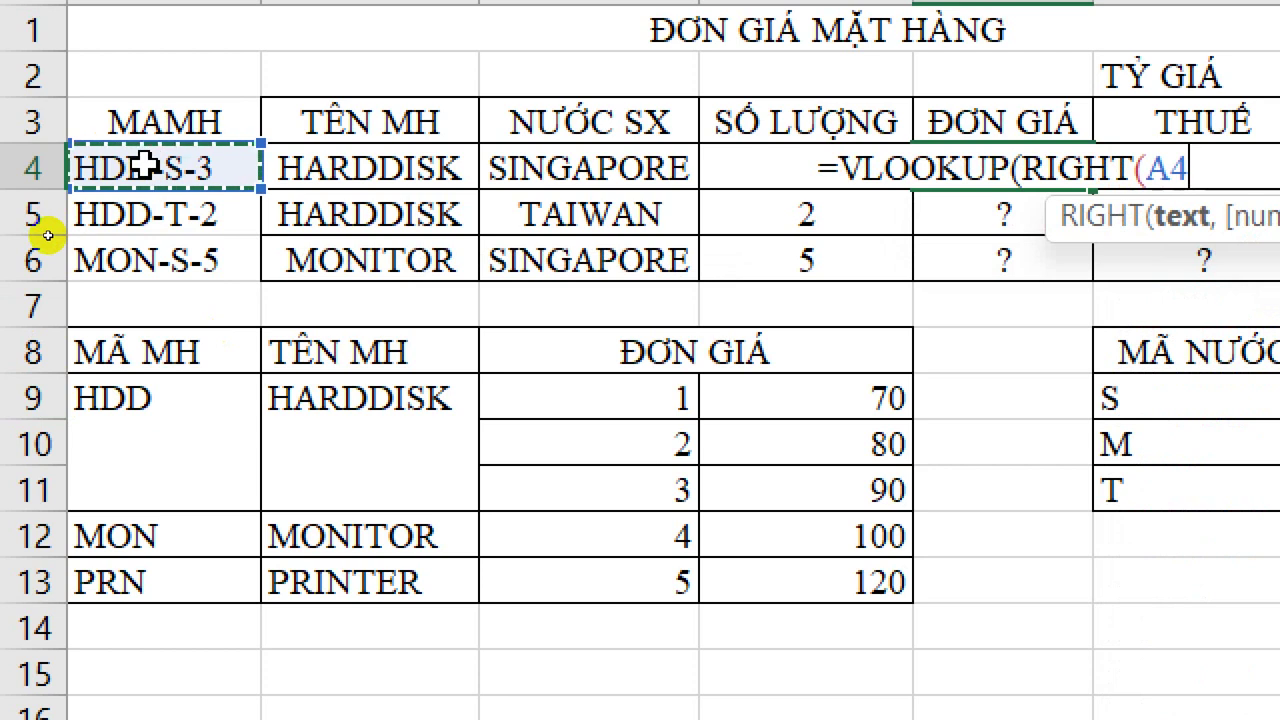
pyautogui.write(')')
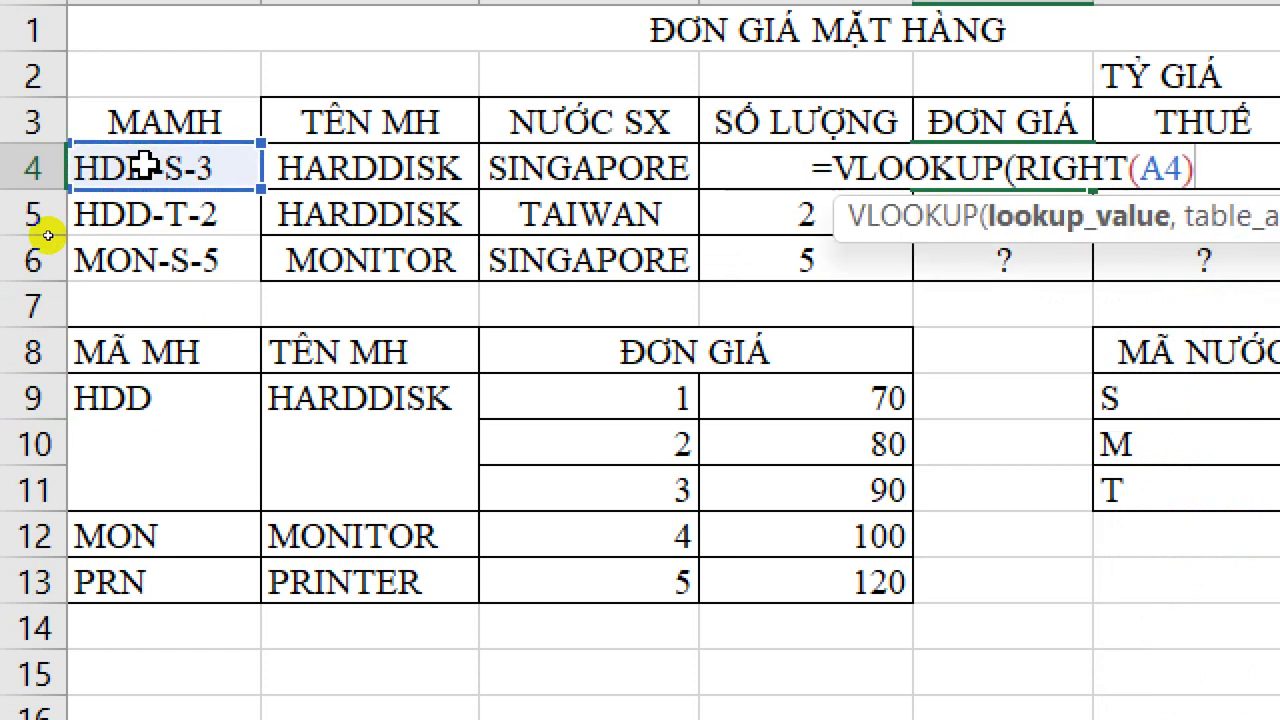
pyautogui.write(',')
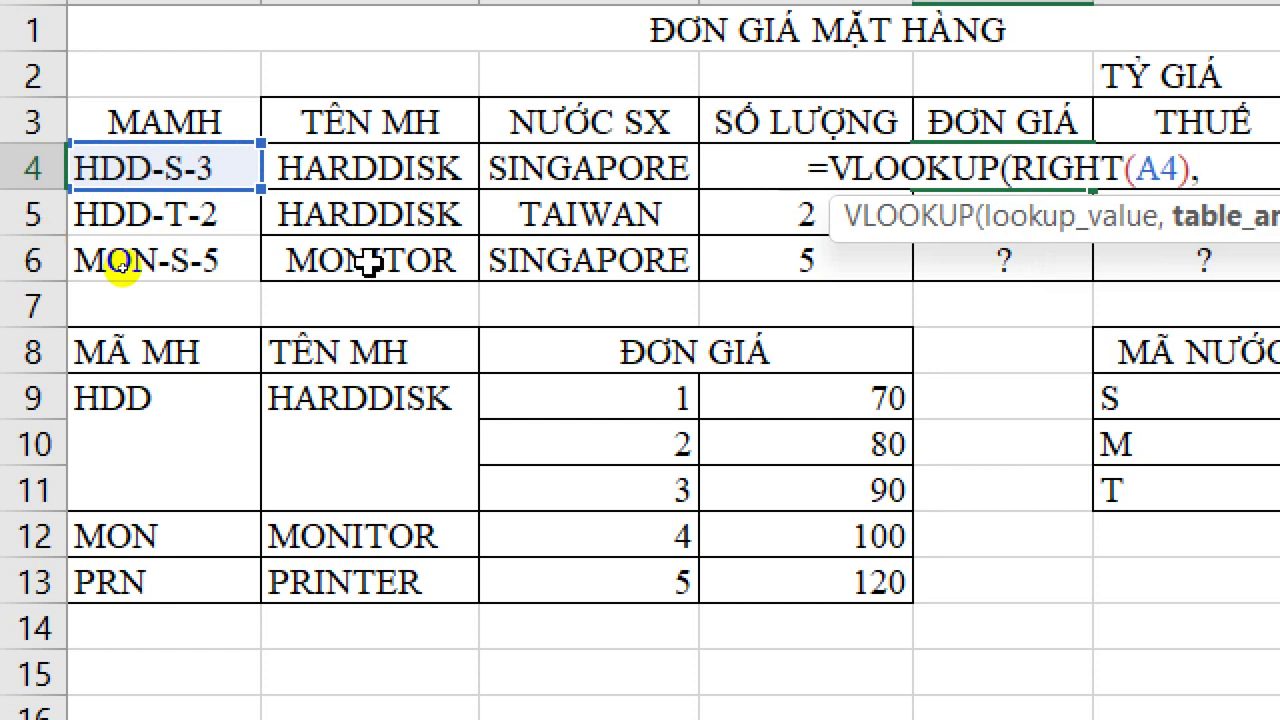
# Step: Complete the E4 VLOOKUP with the absolute table range $C$9:$D$13, column index 2 and exact match 0
pyautogui.scroll(-1, 371, 251)
pyautogui.moveTo(651, 366); pyautogui.dragTo(740, 545)
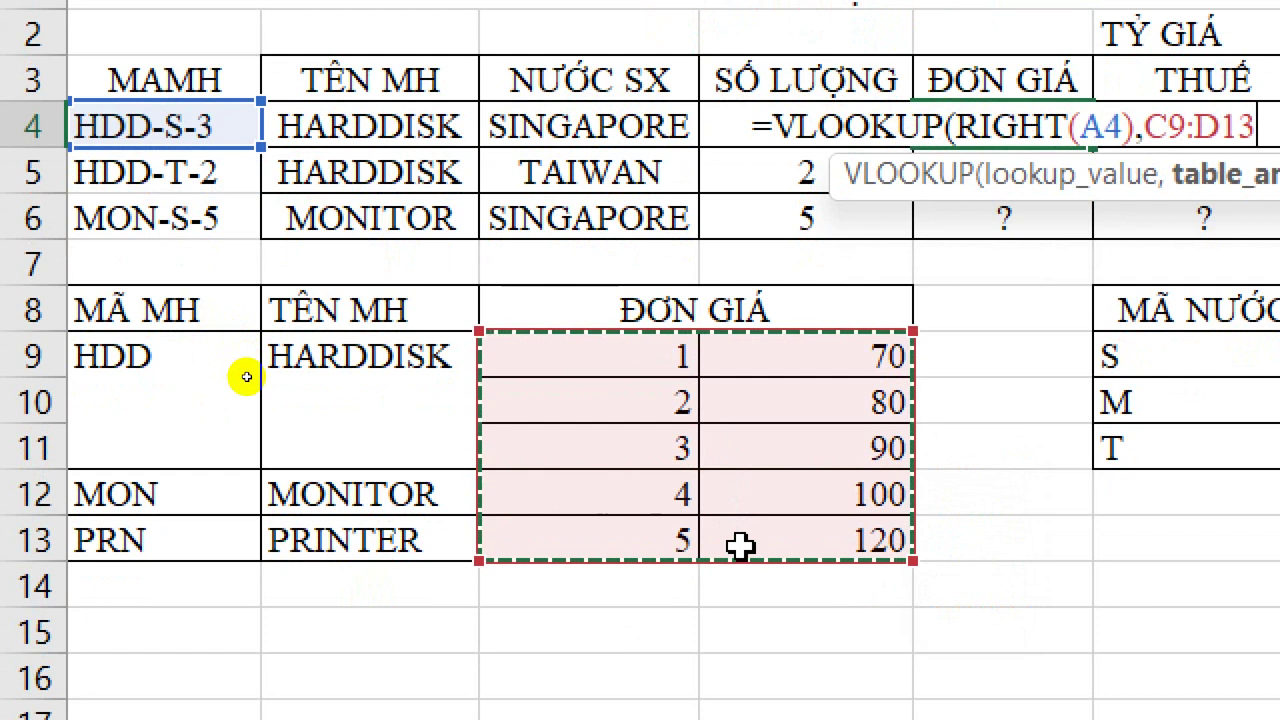
pyautogui.press('F4')
pyautogui.write(',')
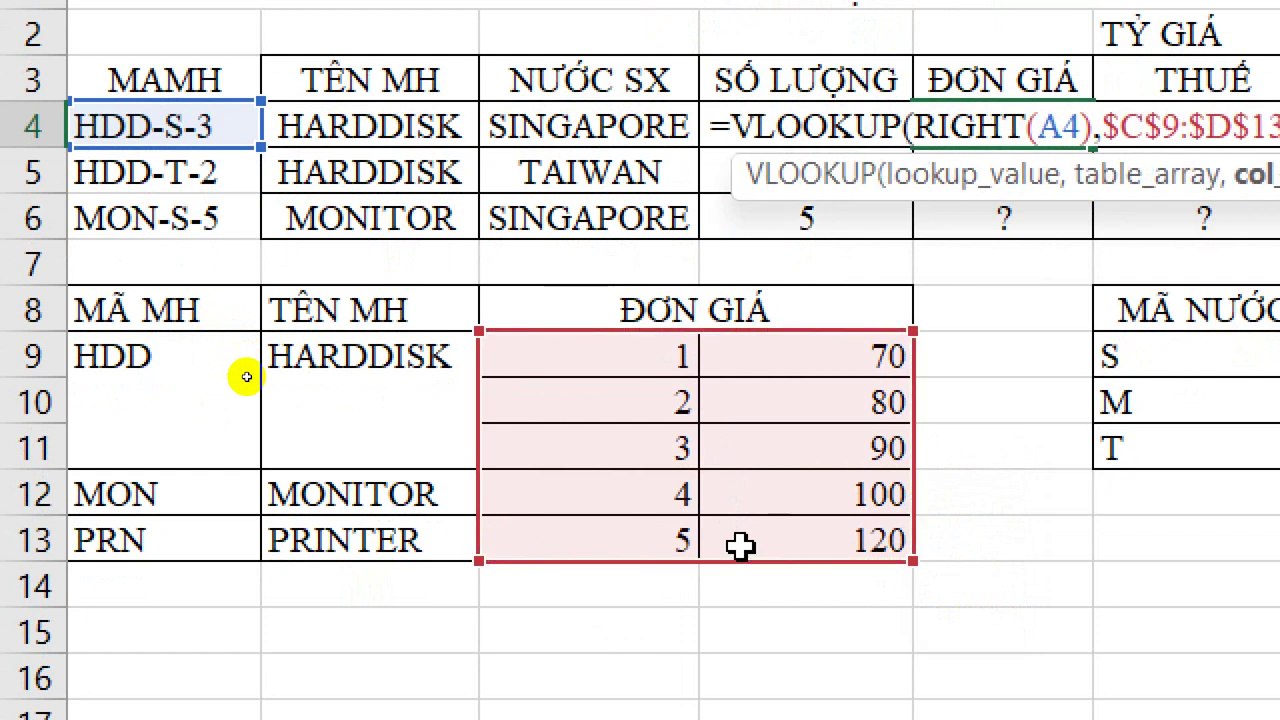
pyautogui.write('2,')
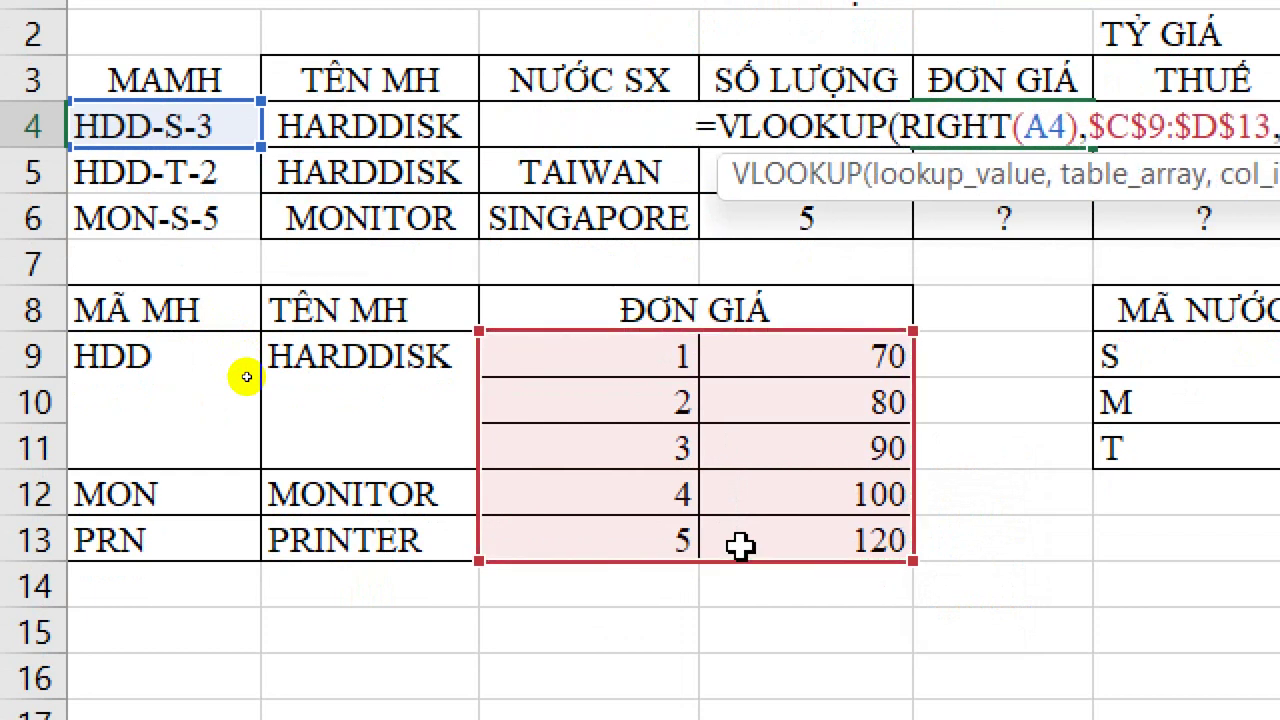
pyautogui.write(')')
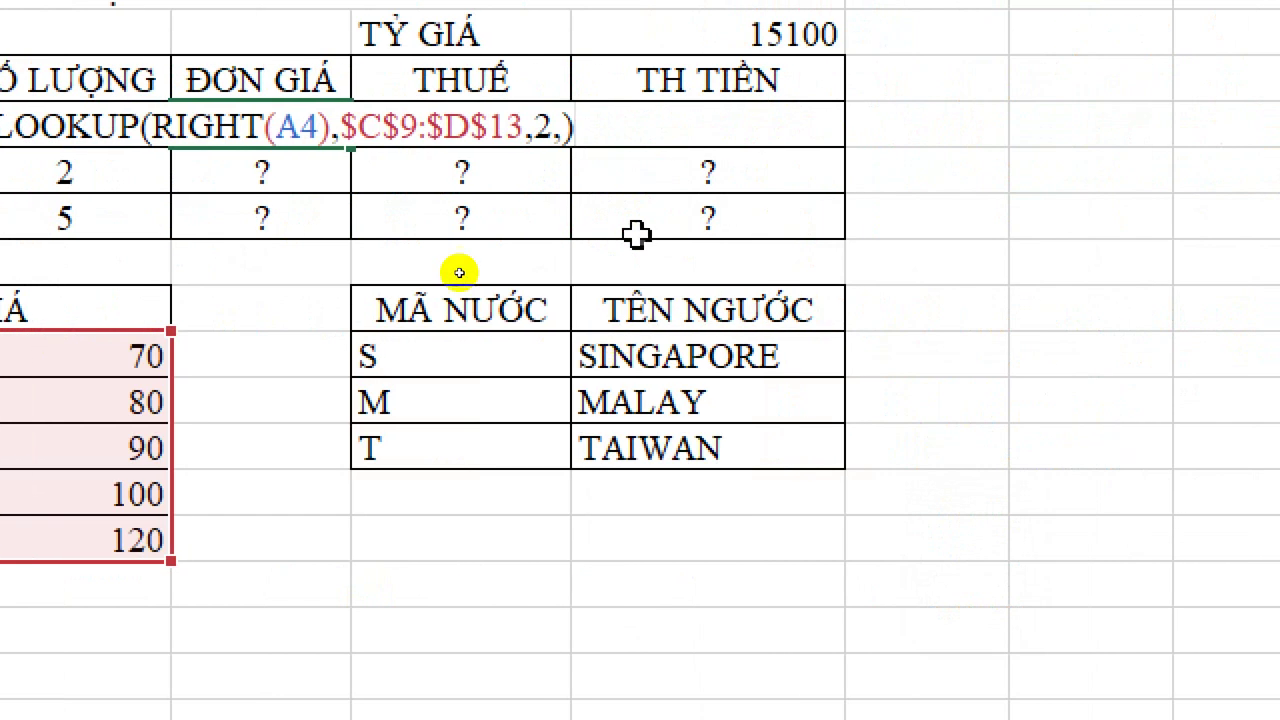
pyautogui.click(588, 125)
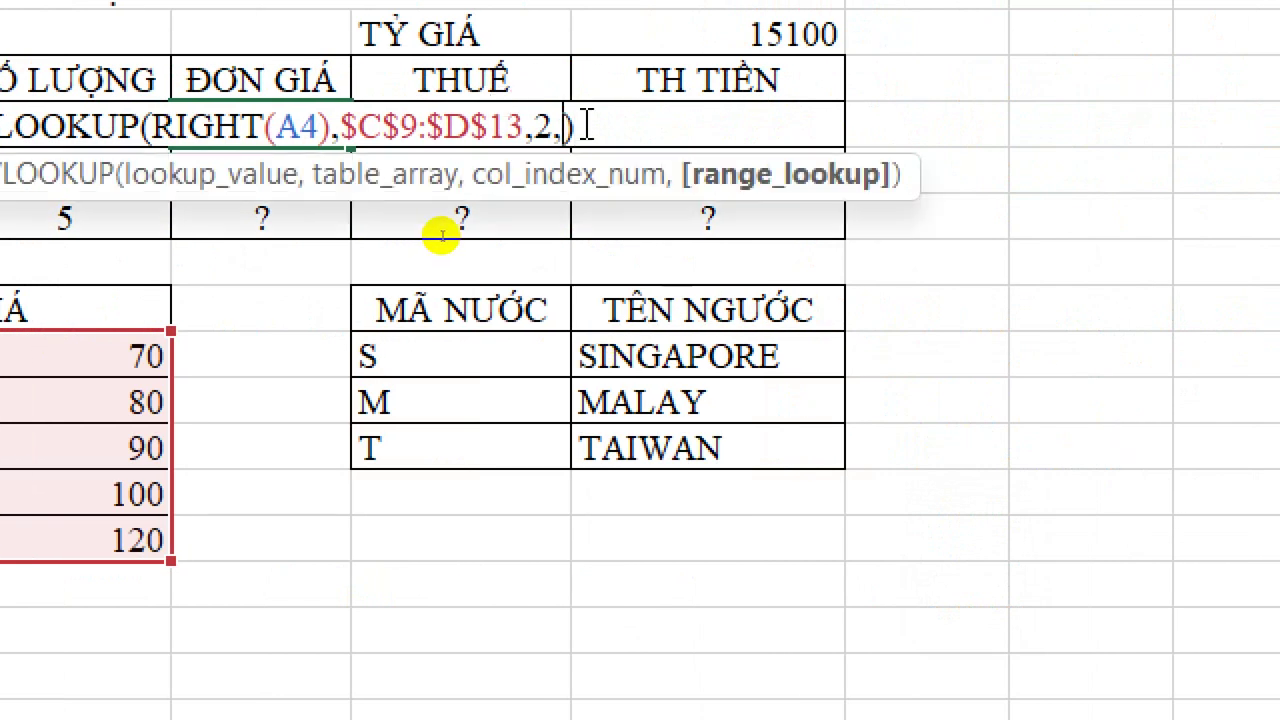
pyautogui.press('Left')
pyautogui.write('0')
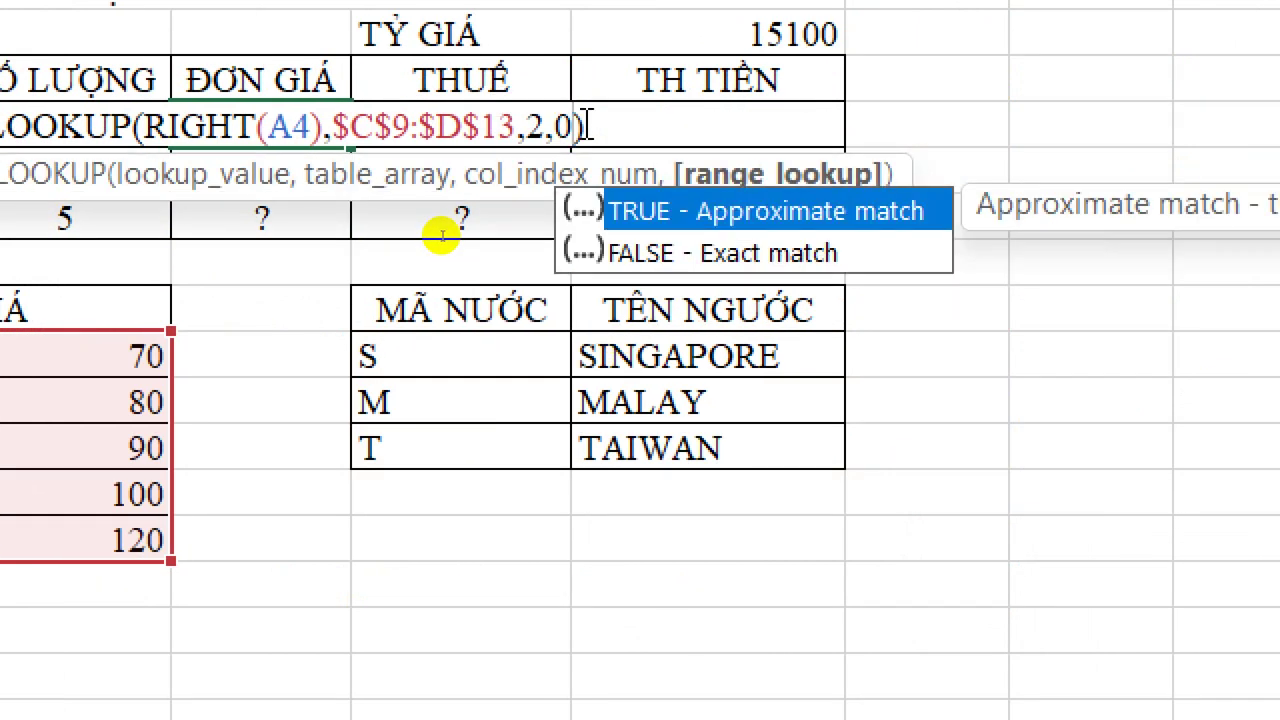
pyautogui.press('Right')
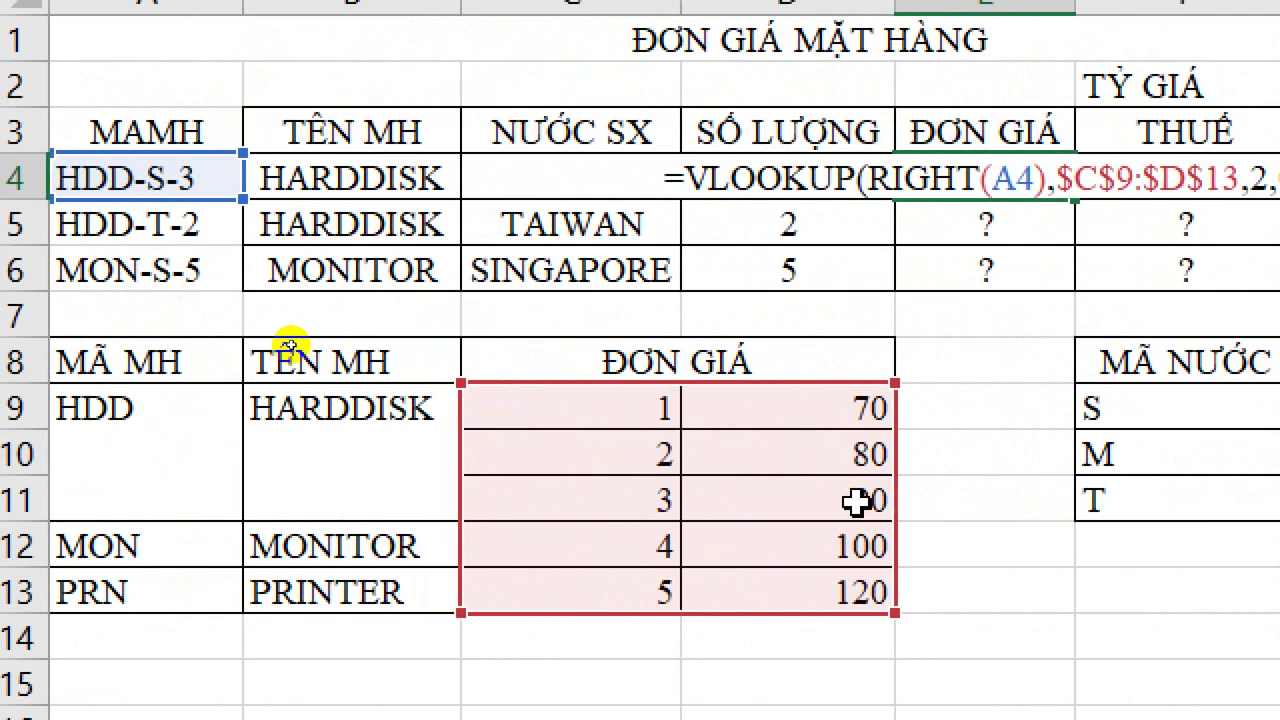
pyautogui.press('Return')
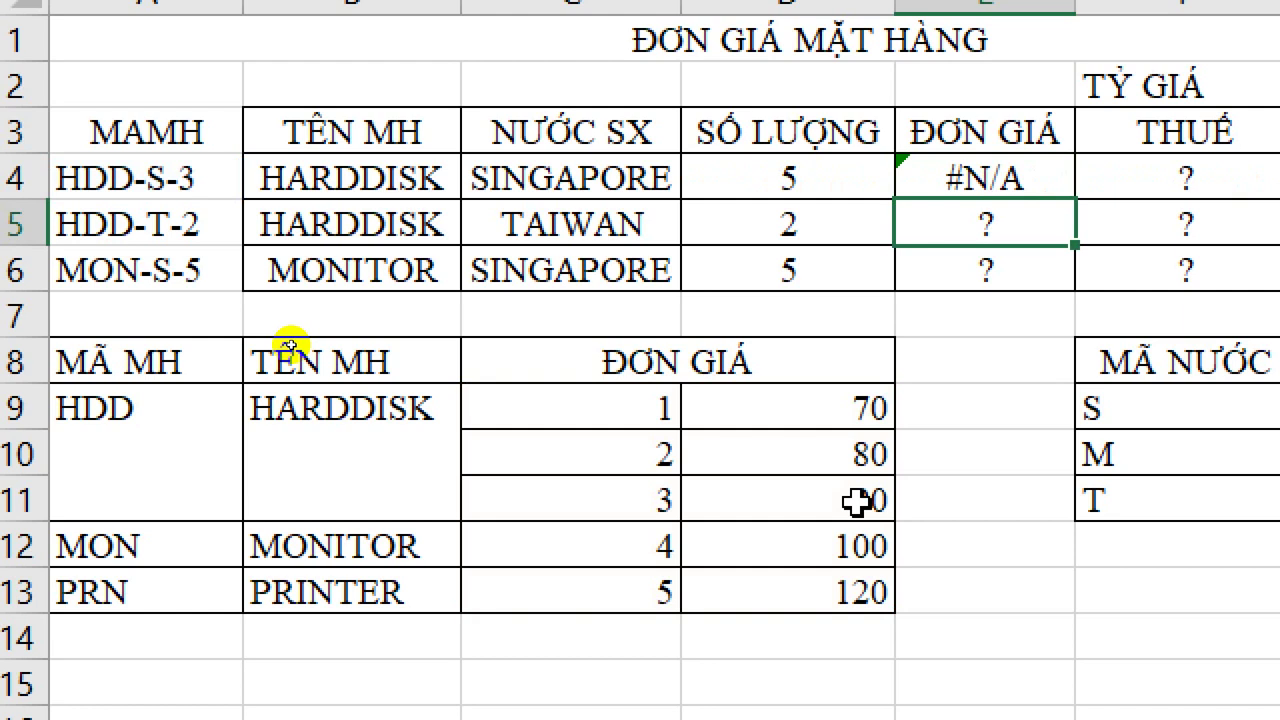
# Step: Change the lookup value of the E4 formula to VALUE(RIGHT(A4)), keeping the other arguments
pyautogui.press('Up')
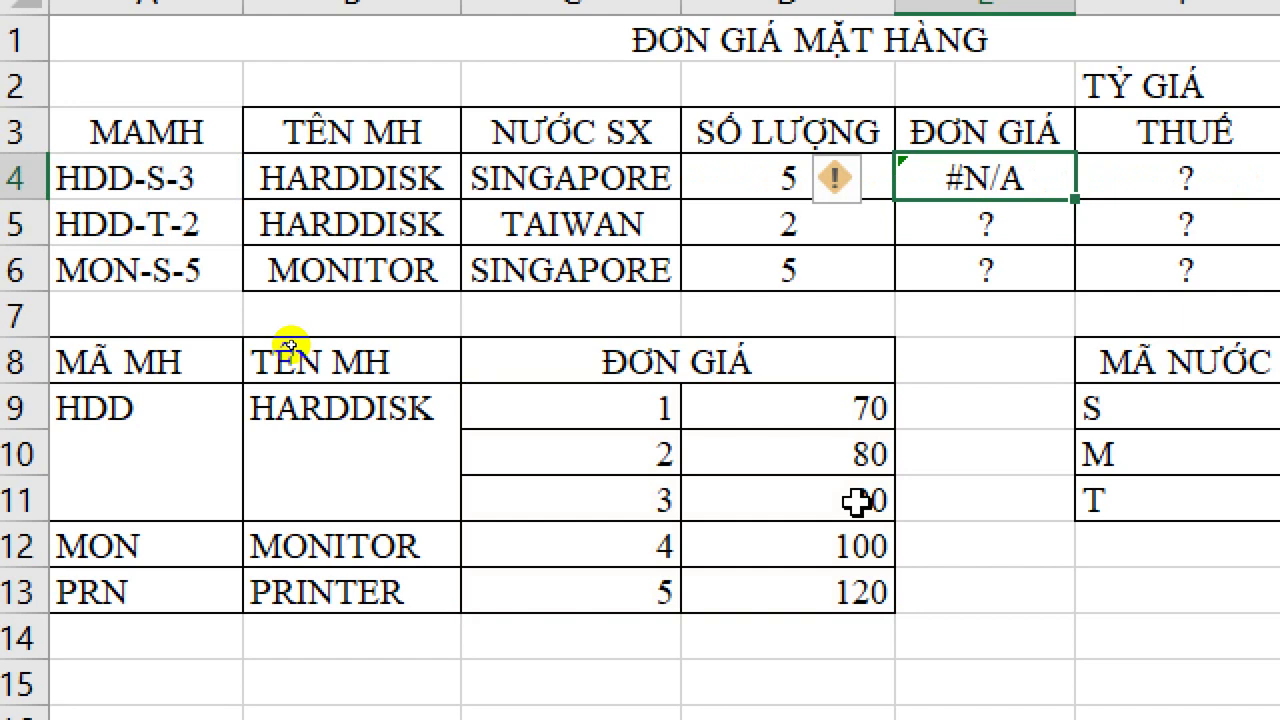
pyautogui.doubleClick(995, 178)
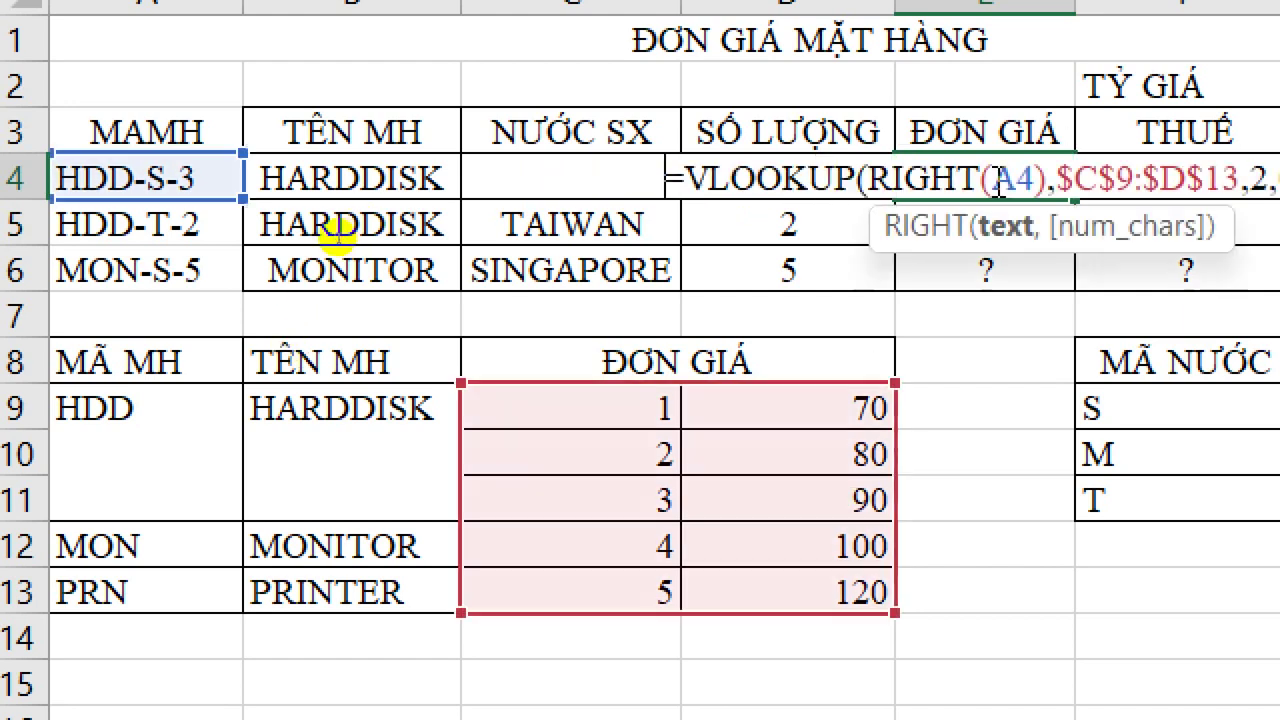
pyautogui.click(873, 180)
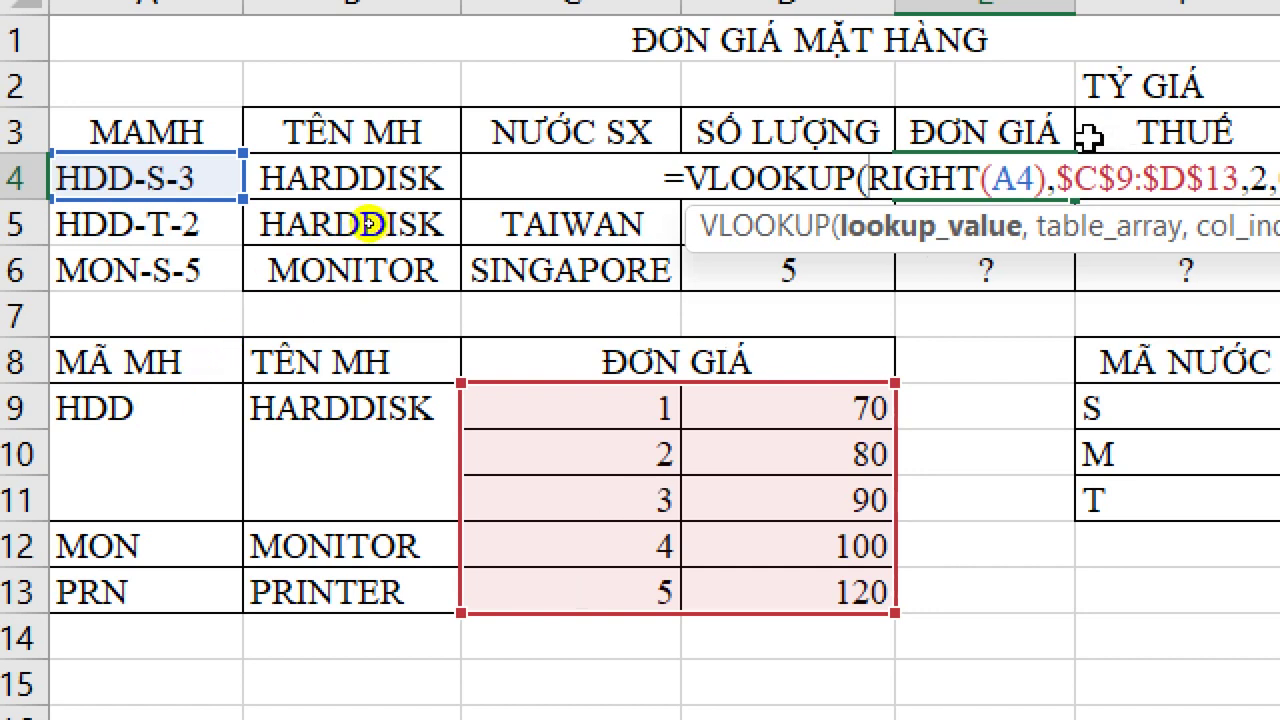
pyautogui.keyDown('shift'); pyautogui.click(1036, 178); pyautogui.keyUp('shift')
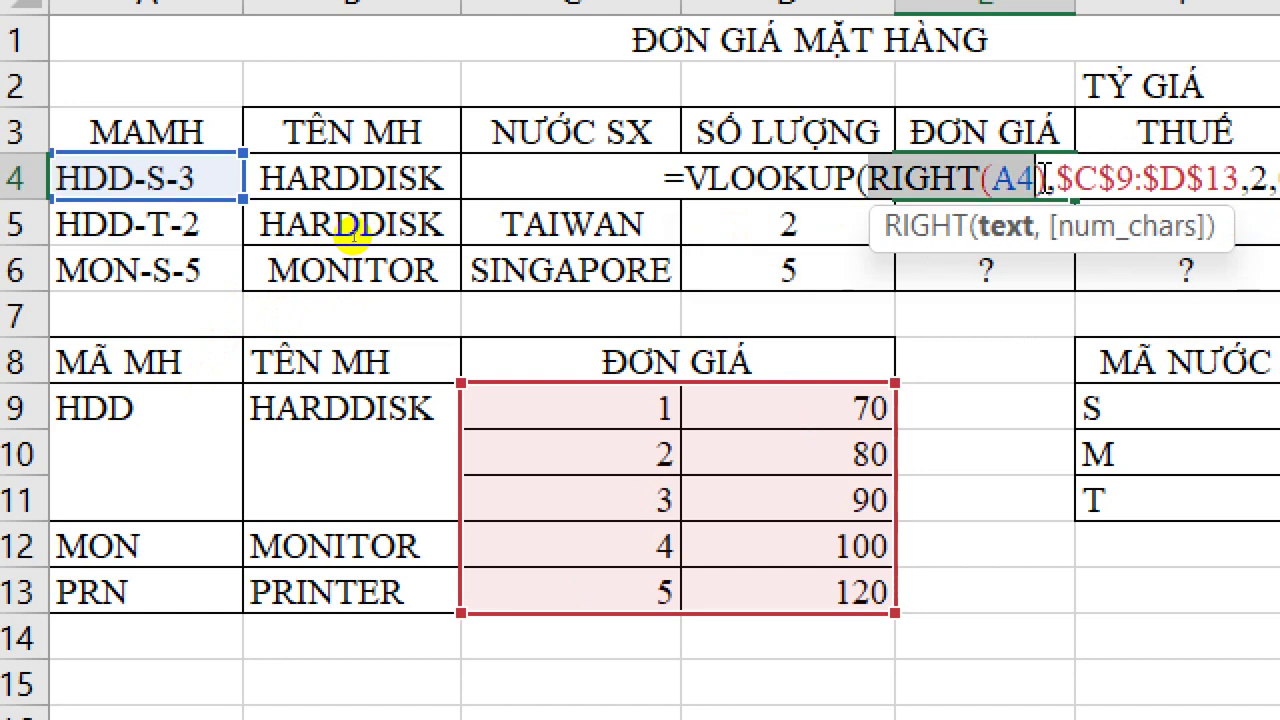
pyautogui.keyDown('shift'); pyautogui.click(1050, 178); pyautogui.keyUp('shift')
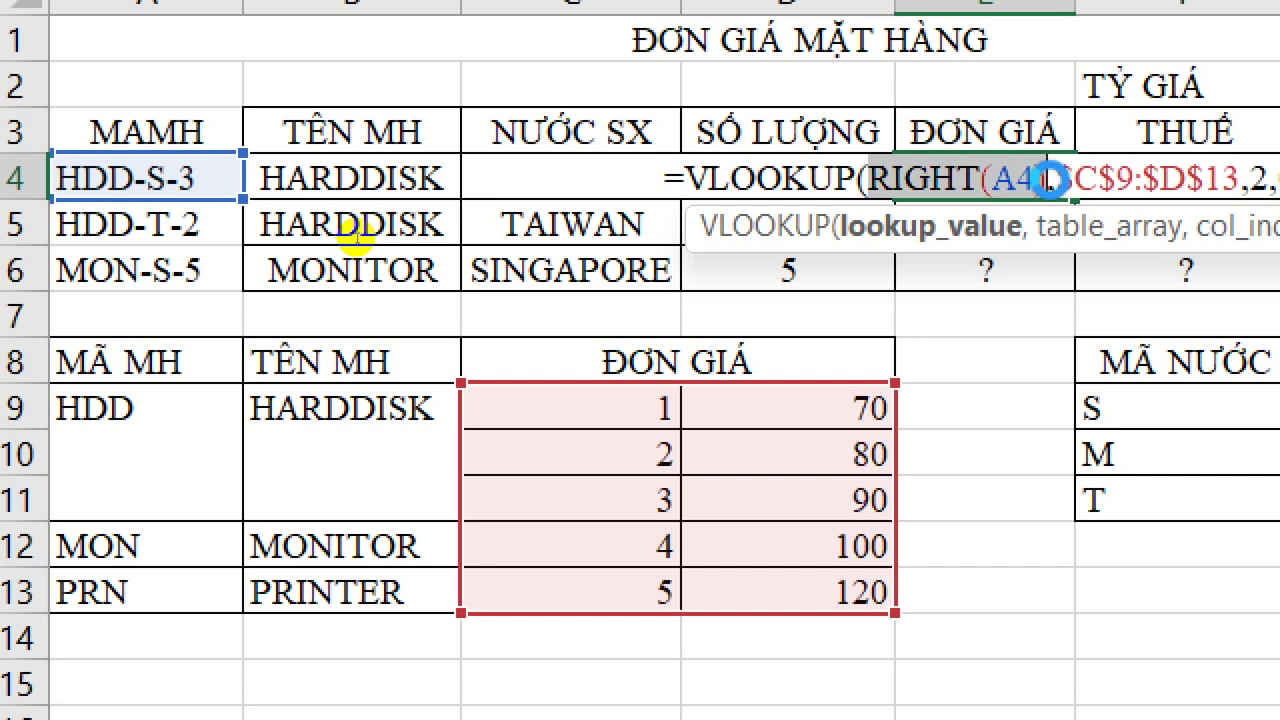
pyautogui.press('Delete')
pyautogui.write('a')
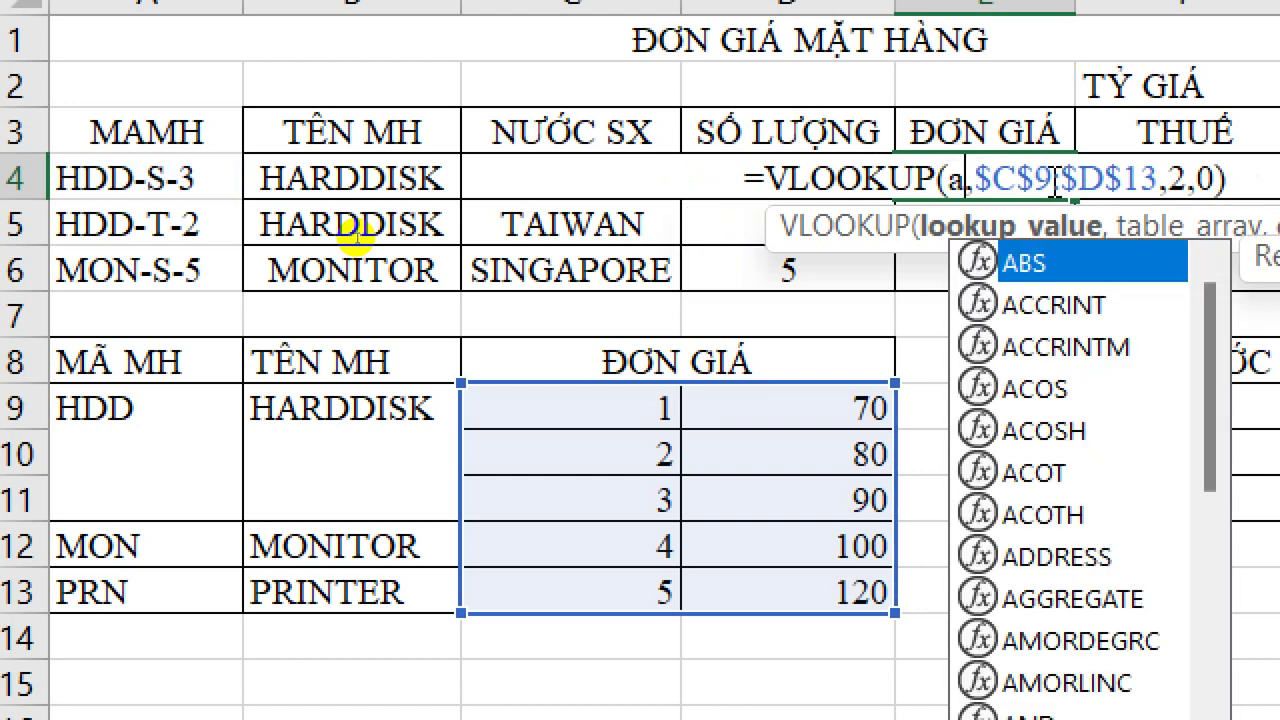
pyautogui.press('BackSpace')
pyautogui.write('val')
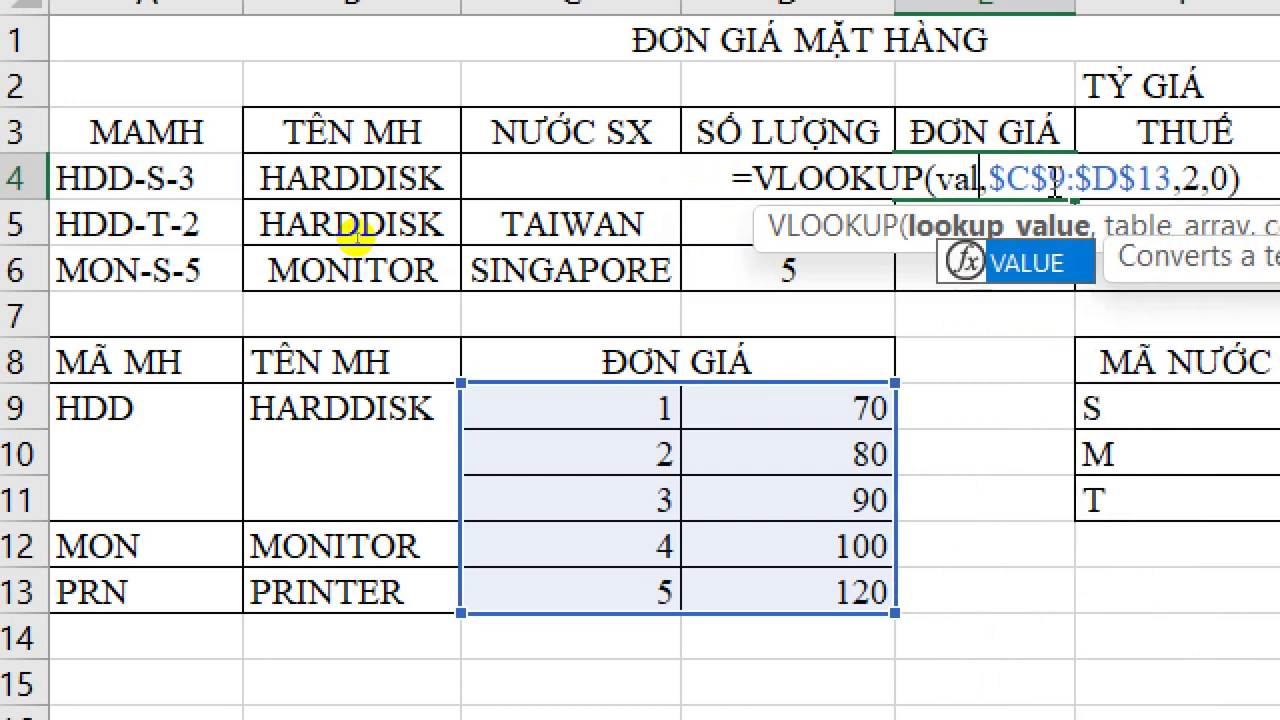
pyautogui.press('Tab')
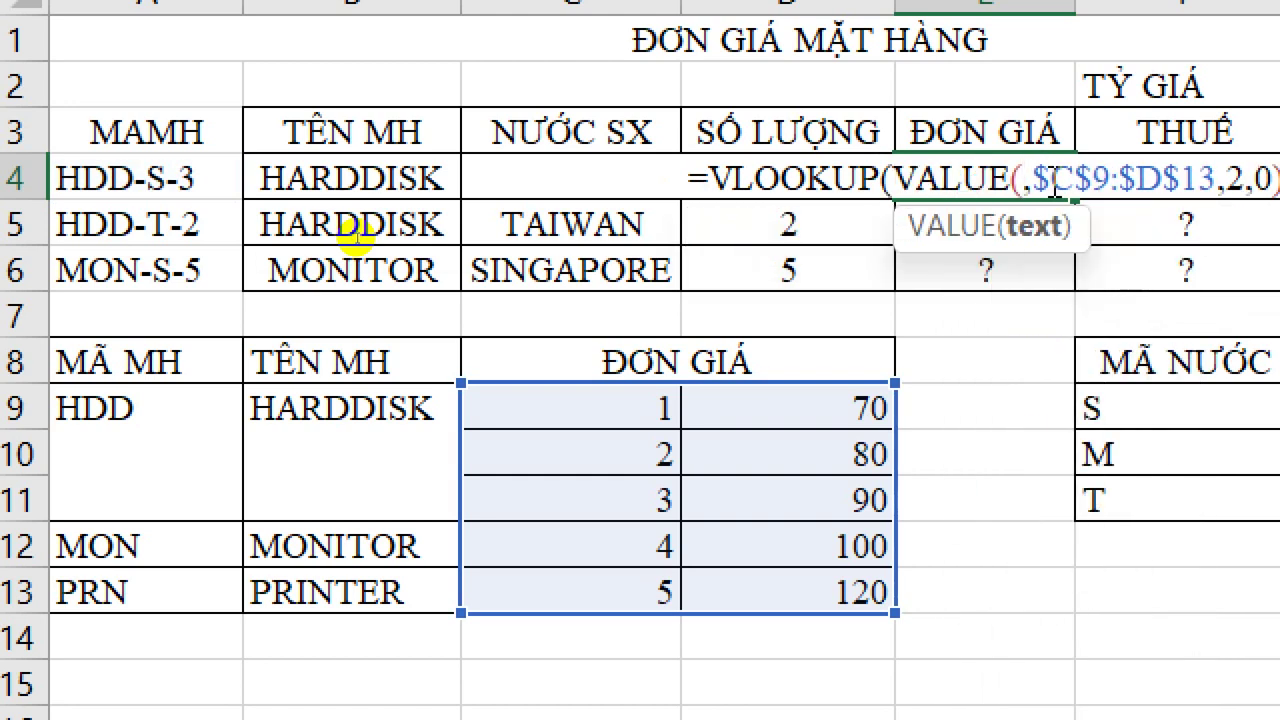
pyautogui.write('RIGHT(A4)')
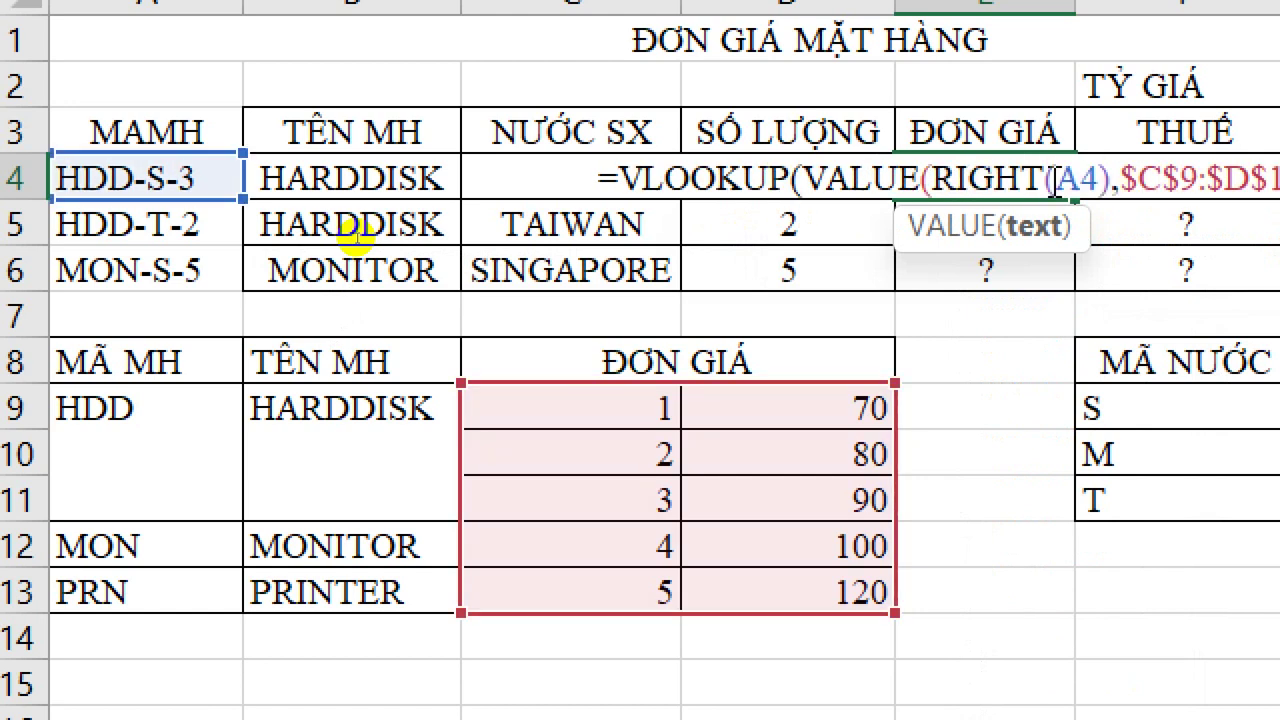
pyautogui.write(')')
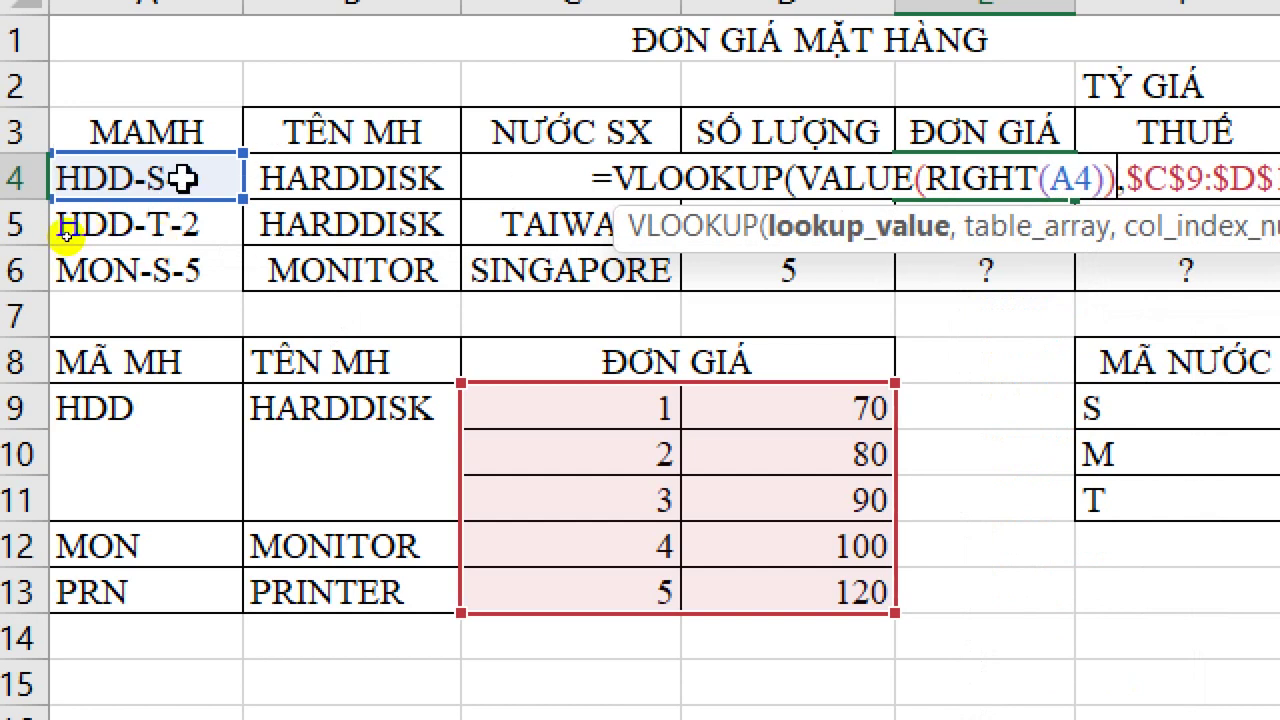
pyautogui.doubleClick(832, 178)
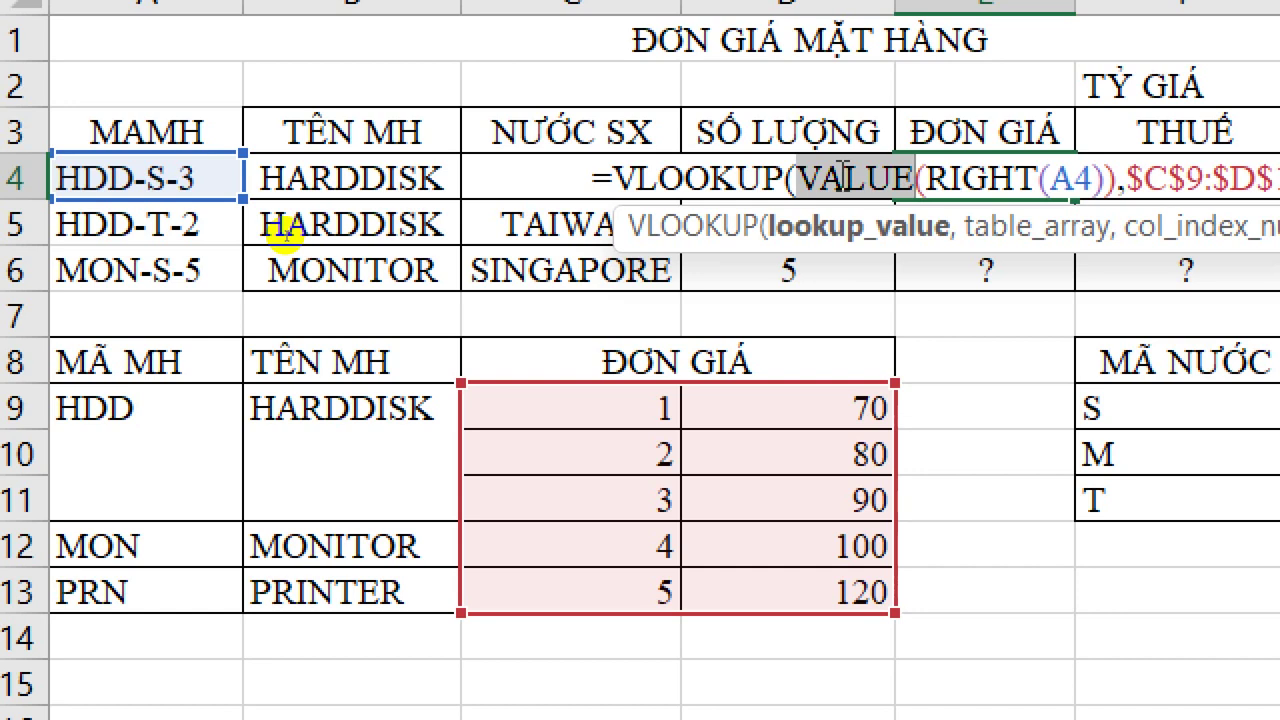
pyautogui.press('Return')
# Step: Fill the E4 unit price formula down through E6 and check the filled cells
pyautogui.click(952, 173)
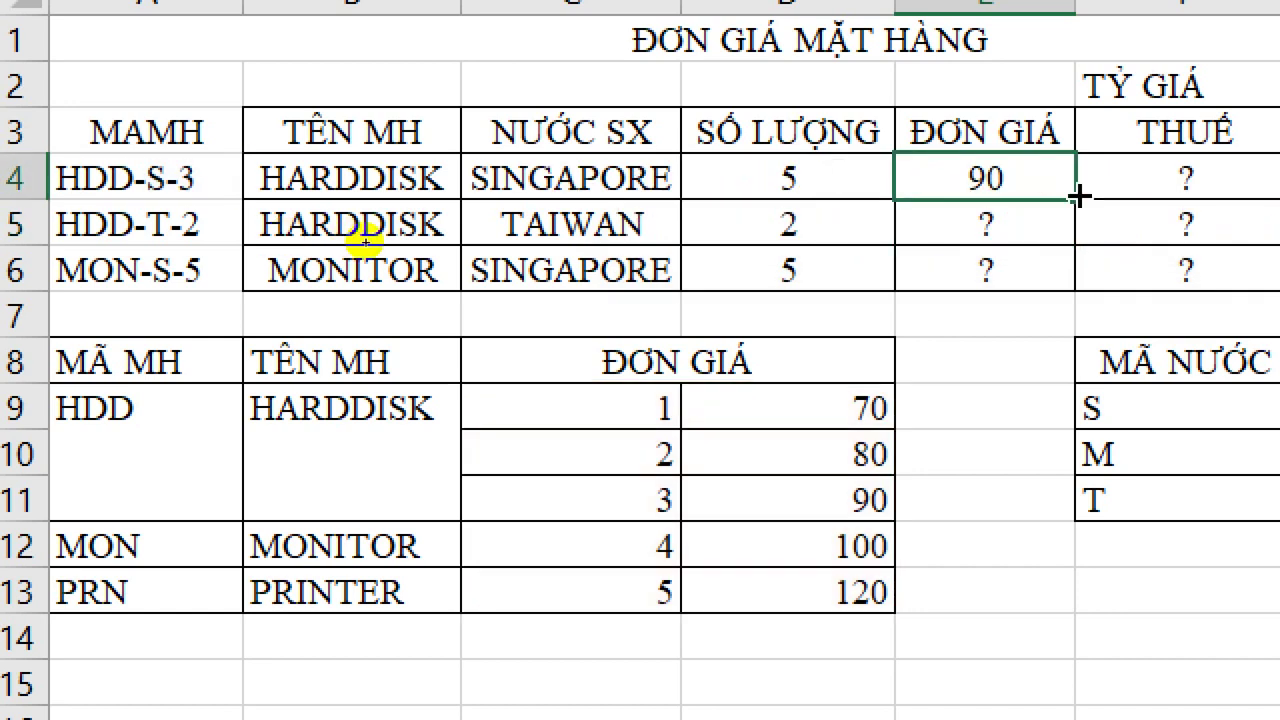
pyautogui.doubleClick(1080, 197)
pyautogui.click(1030, 210)
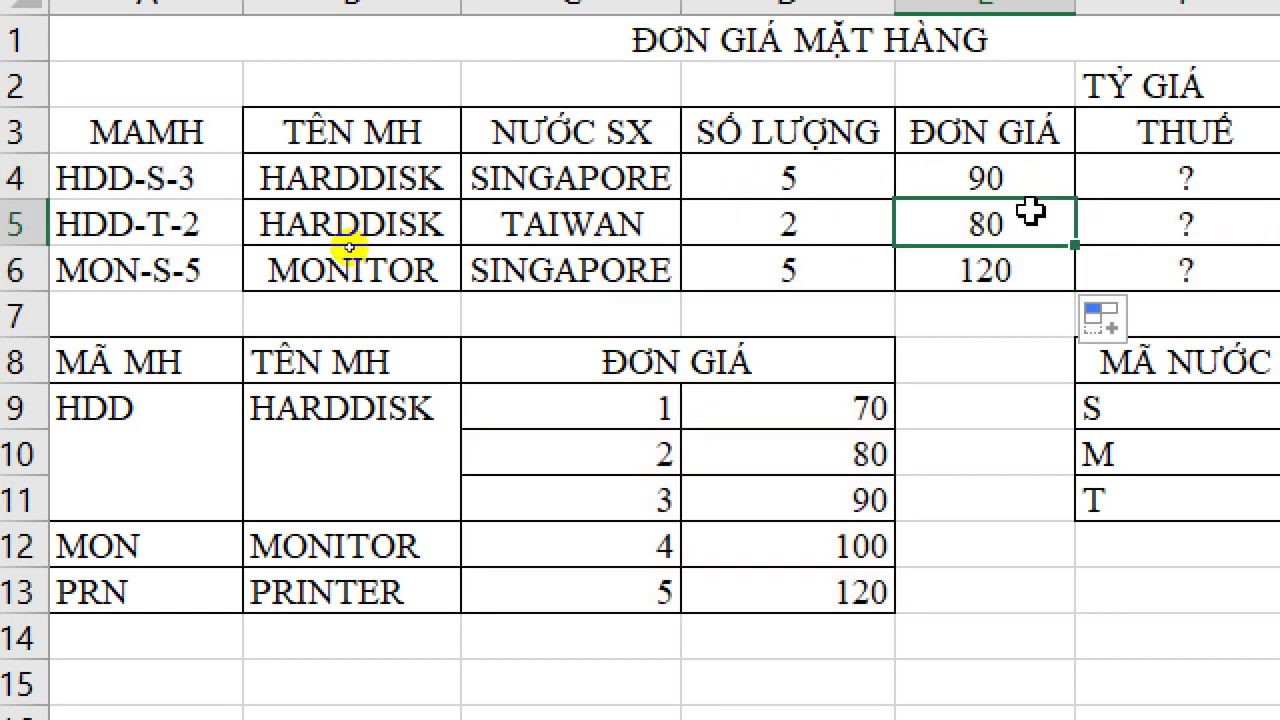
pyautogui.click(1005, 257)
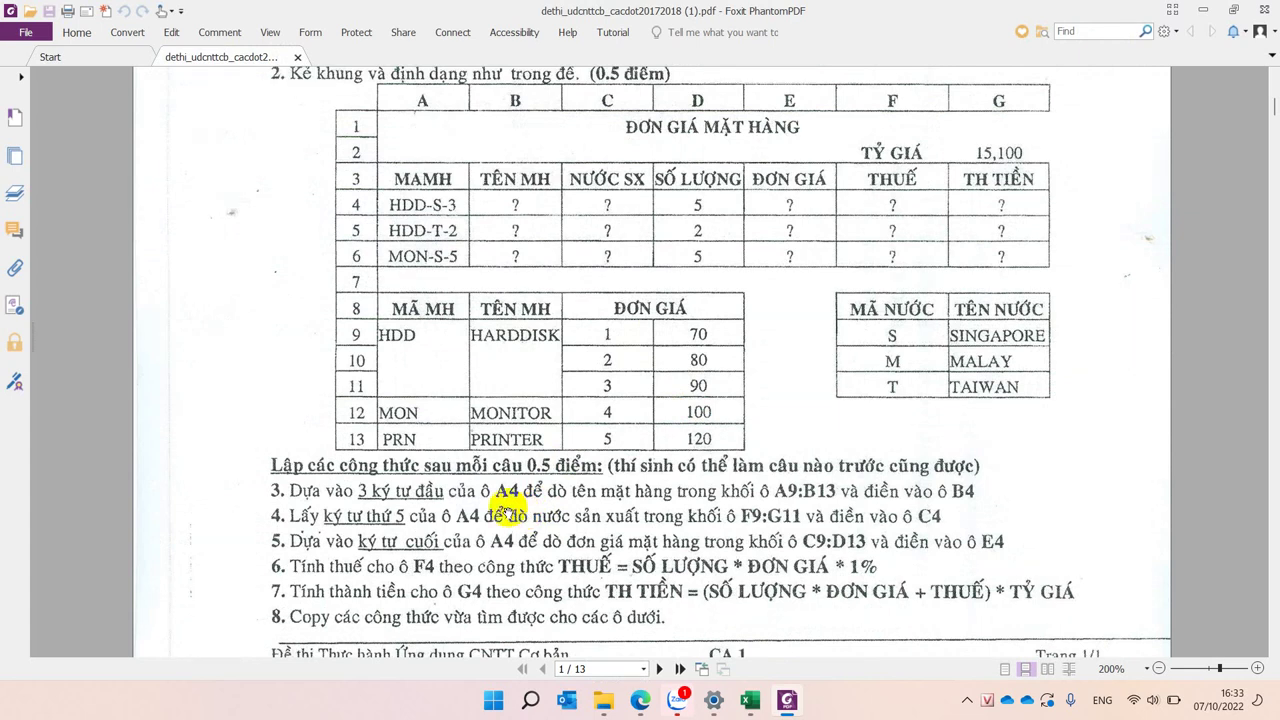
# Step: Switch to Excel, enter =D4*E4*1% in the THUẾ cell F4 per item 6 of the exam PDF, and fill it down through F6
pyautogui.hotkey('alt', 'Tab')
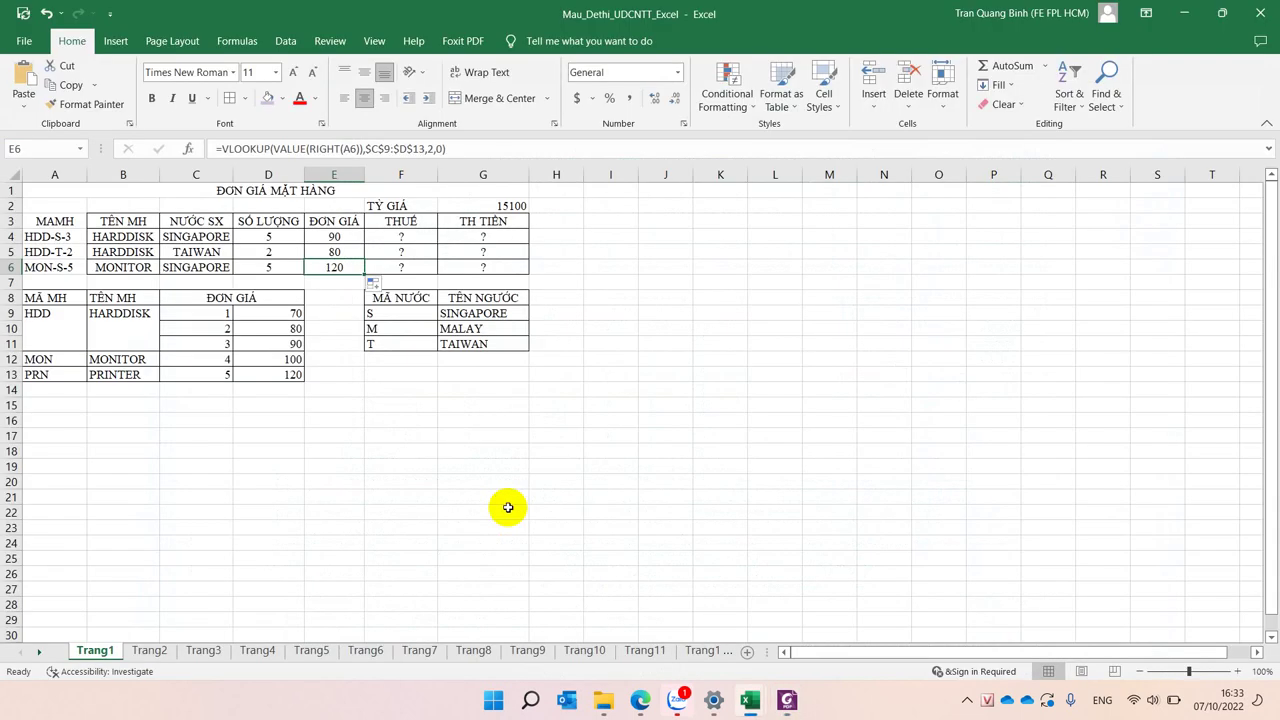
pyautogui.click(401, 240)
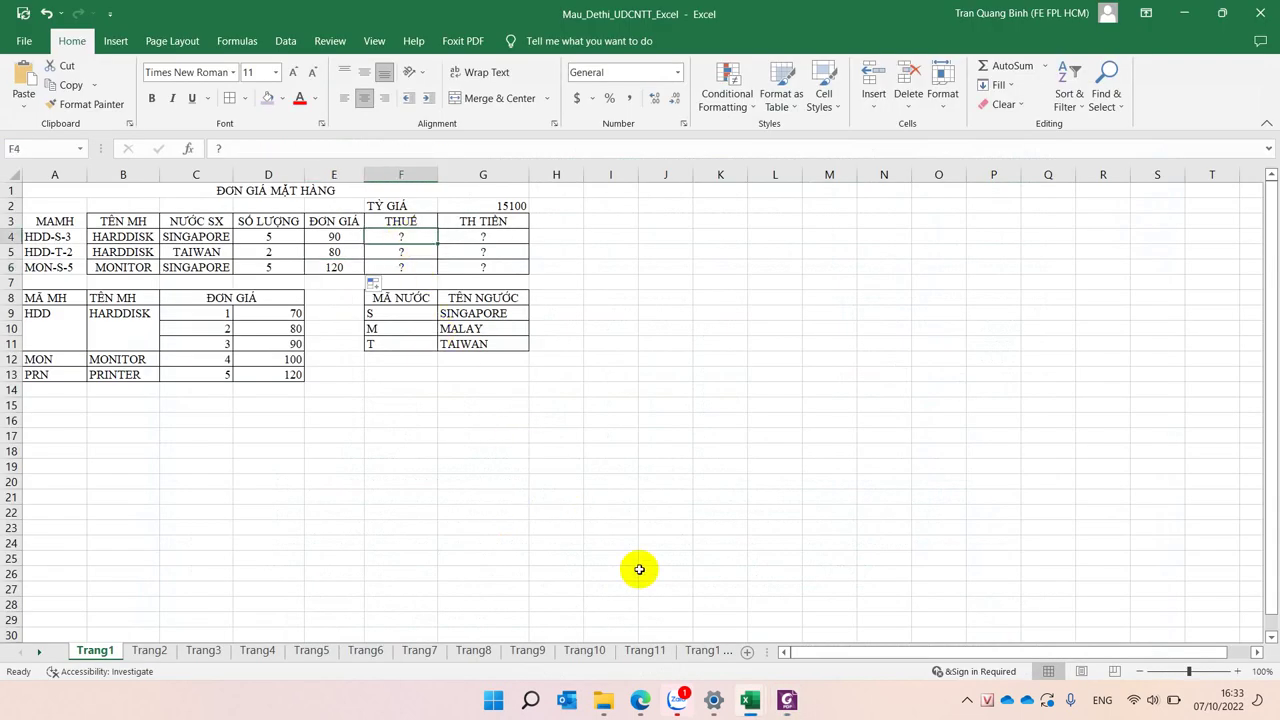
pyautogui.click(787, 700)
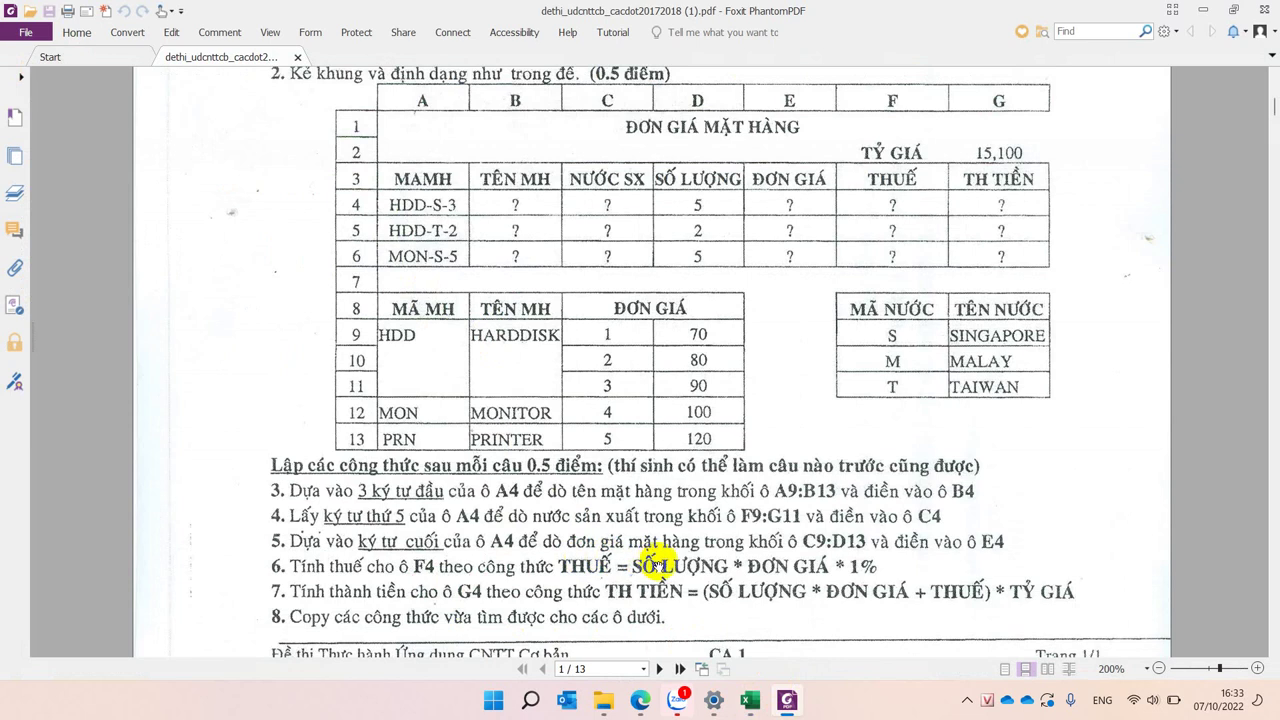
pyautogui.hotkey('alt', 'Tab')
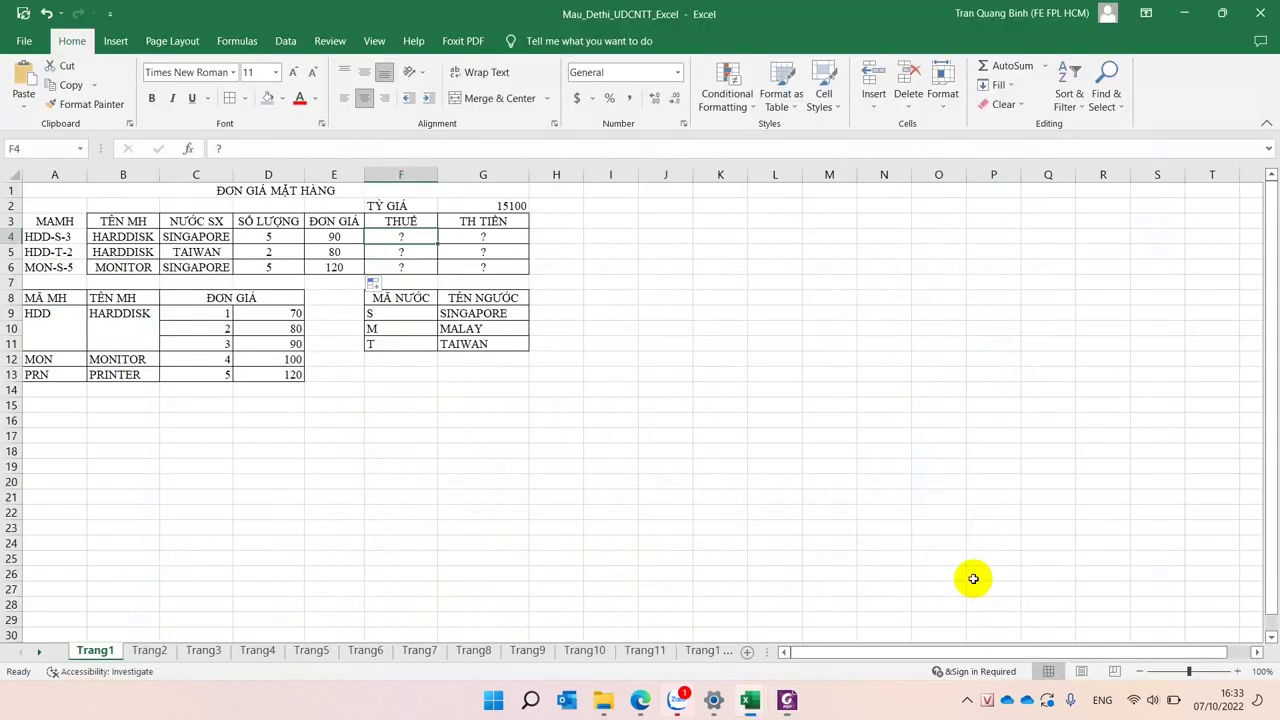
pyautogui.write('=')
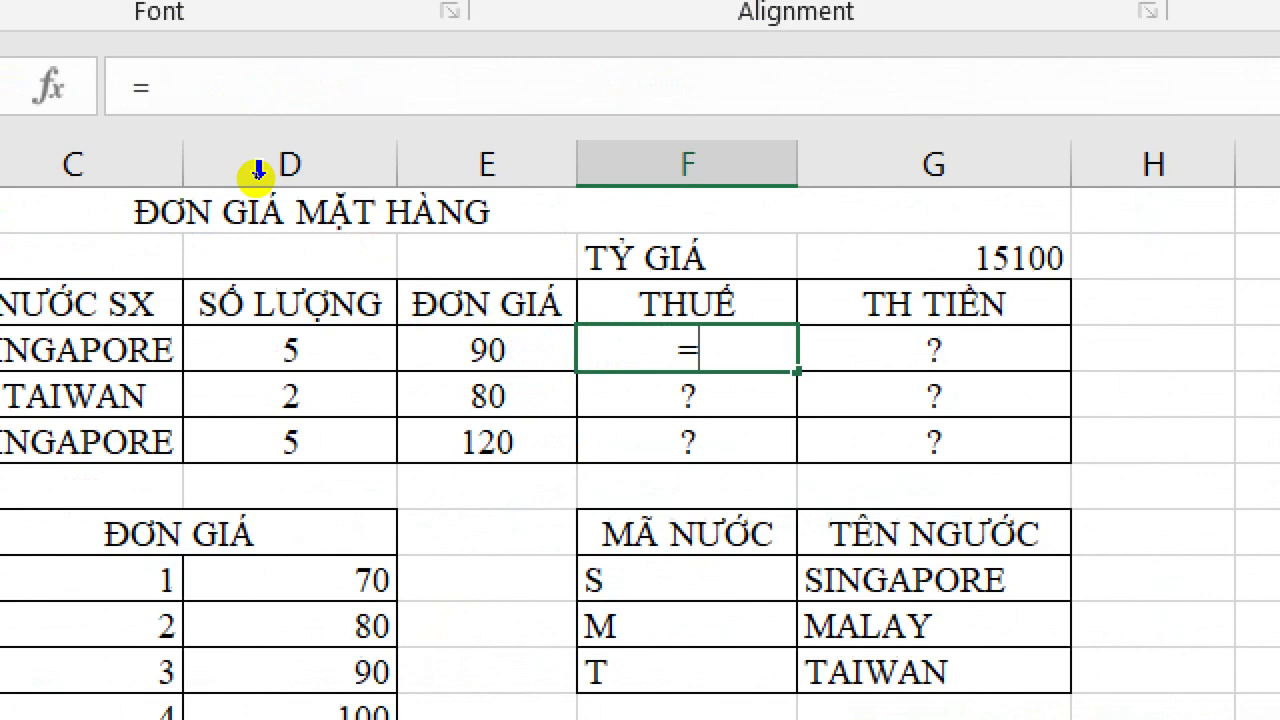
pyautogui.click(314, 361)
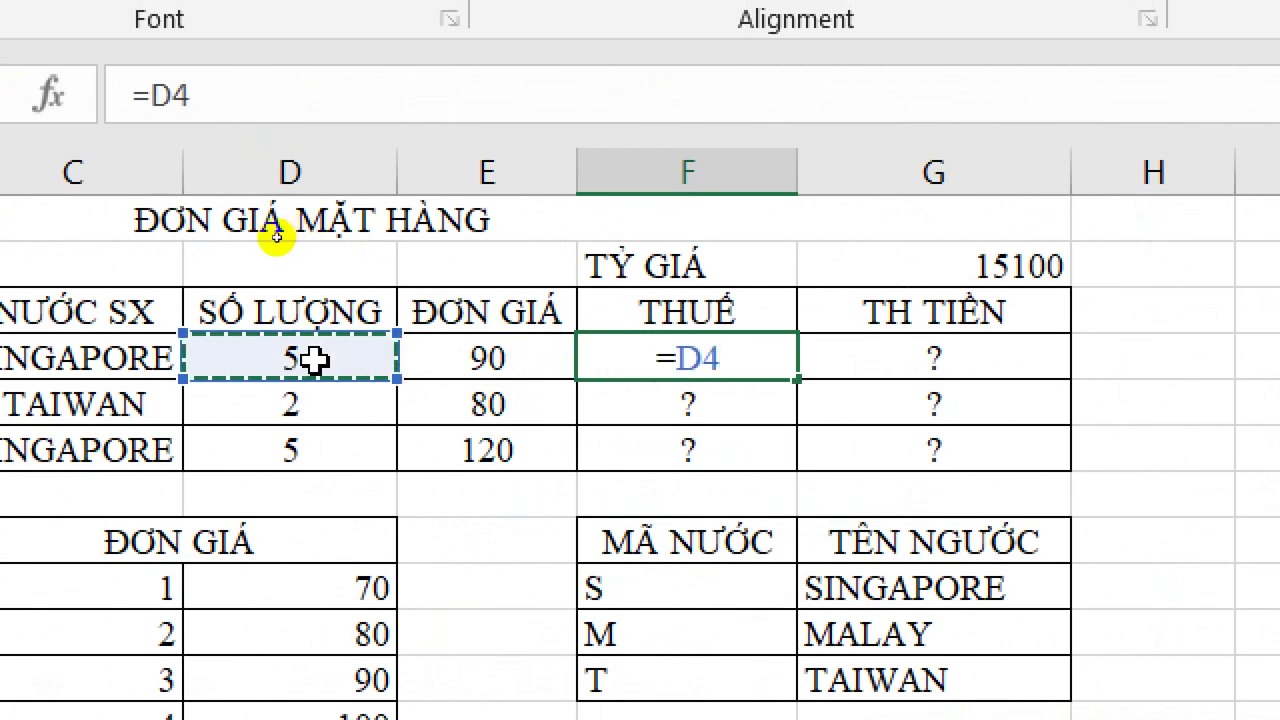
pyautogui.write('*')
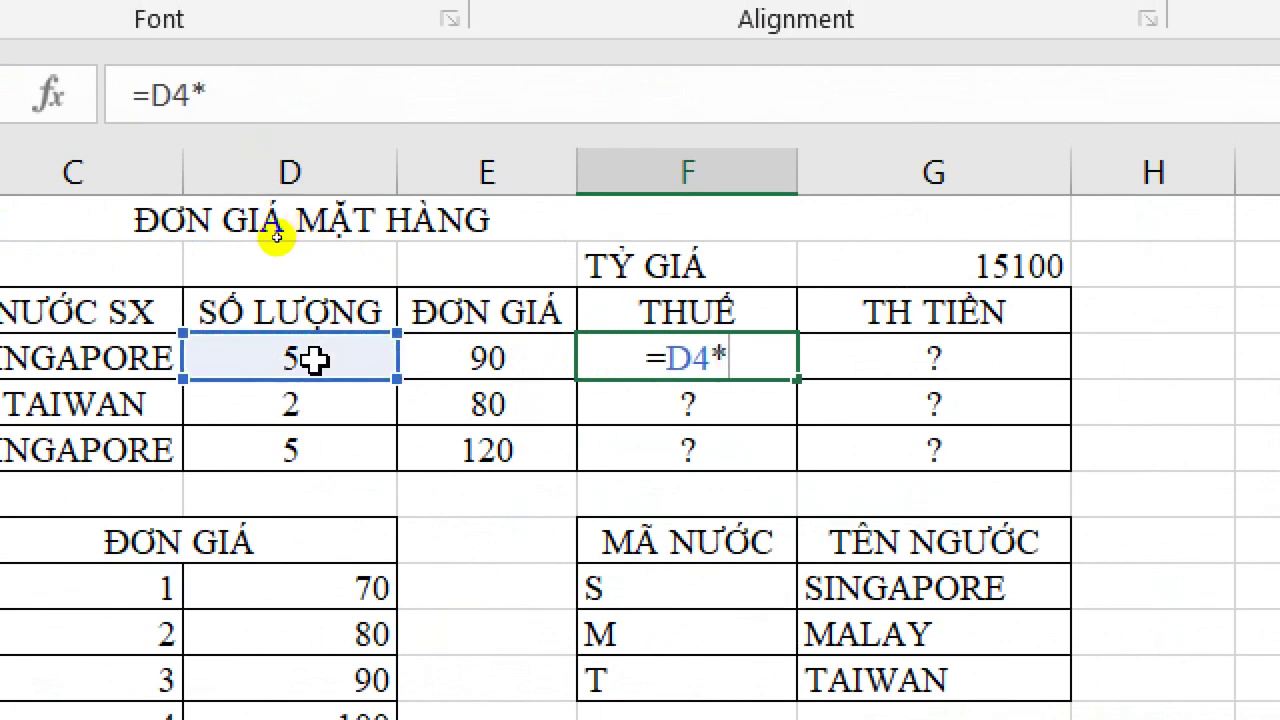
pyautogui.click(432, 364)
pyautogui.write('*1%')
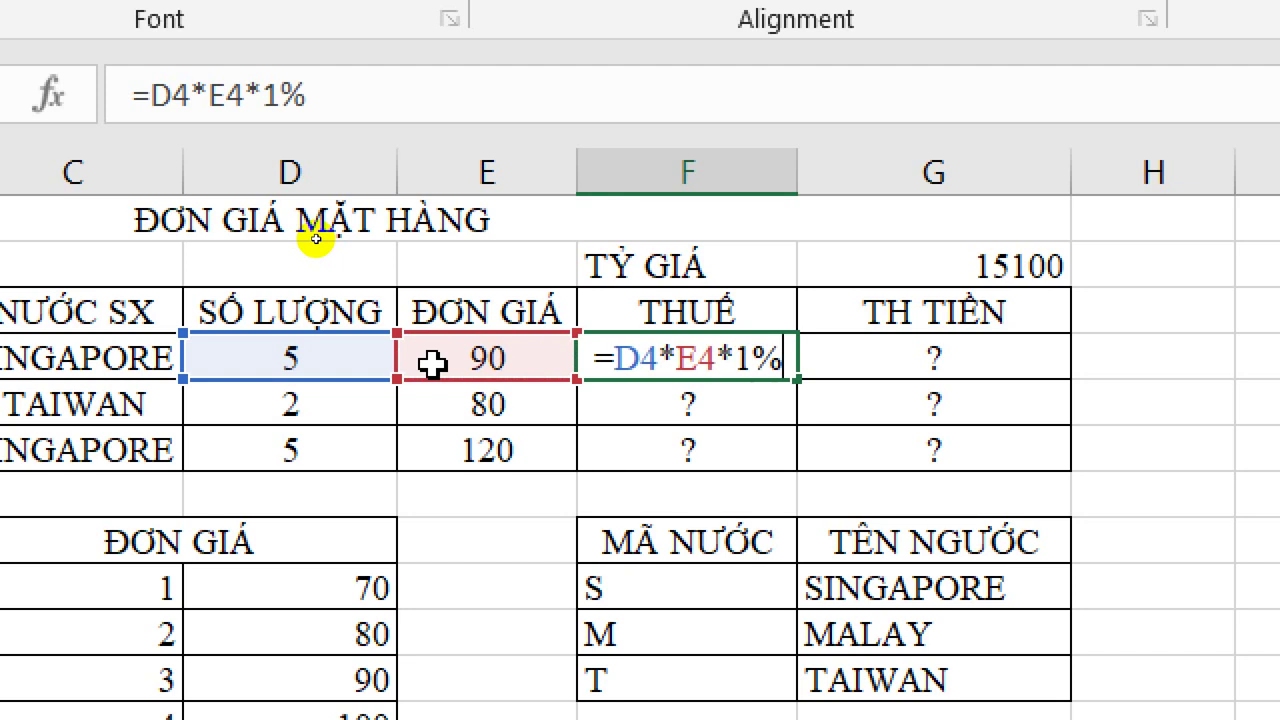
pyautogui.press('Return')
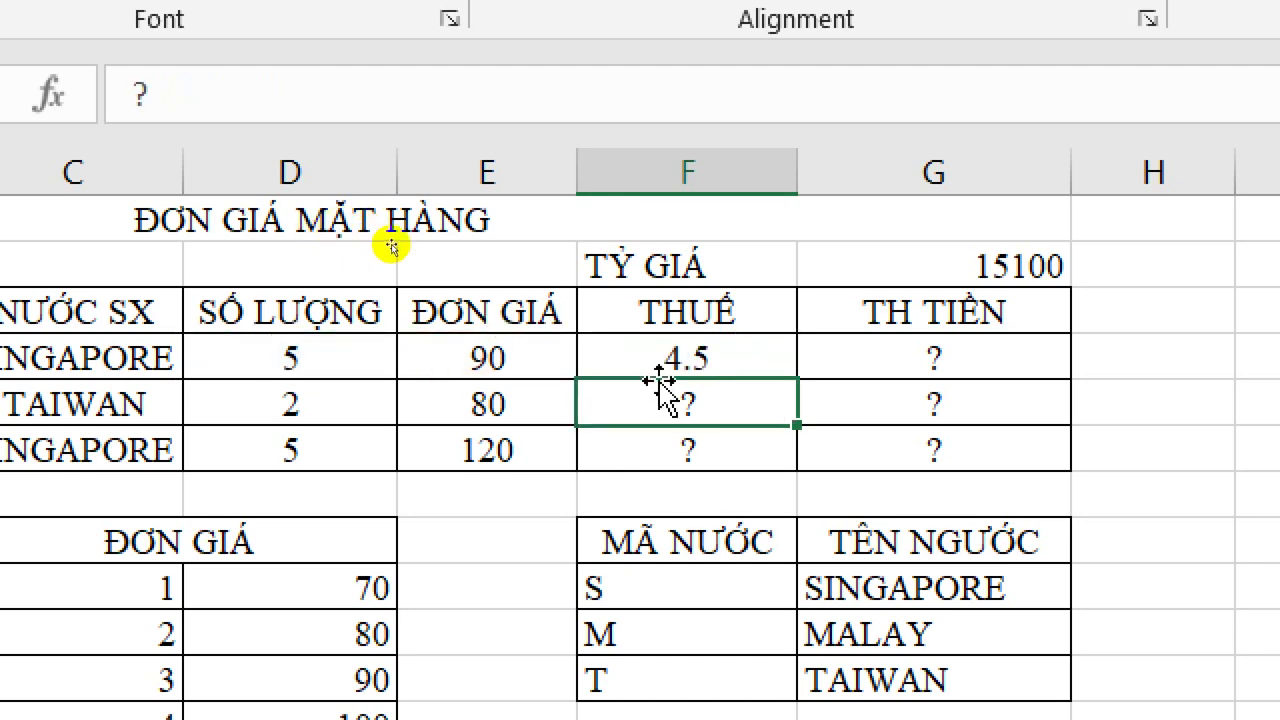
pyautogui.click(588, 360)
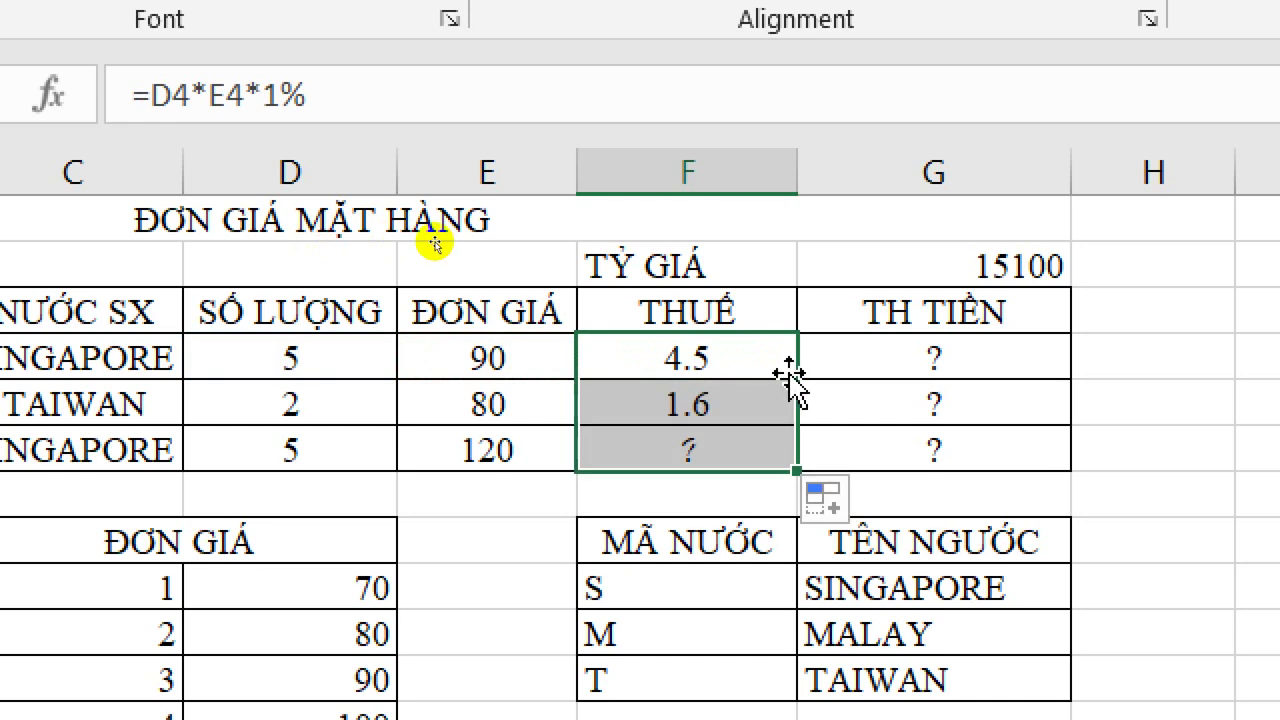
pyautogui.doubleClick(795, 378)
# Step: Check the TH TIỀN formula in item 7 of the exam PDF and begin the Excel formula in G4 with =(
pyautogui.click(916, 345)
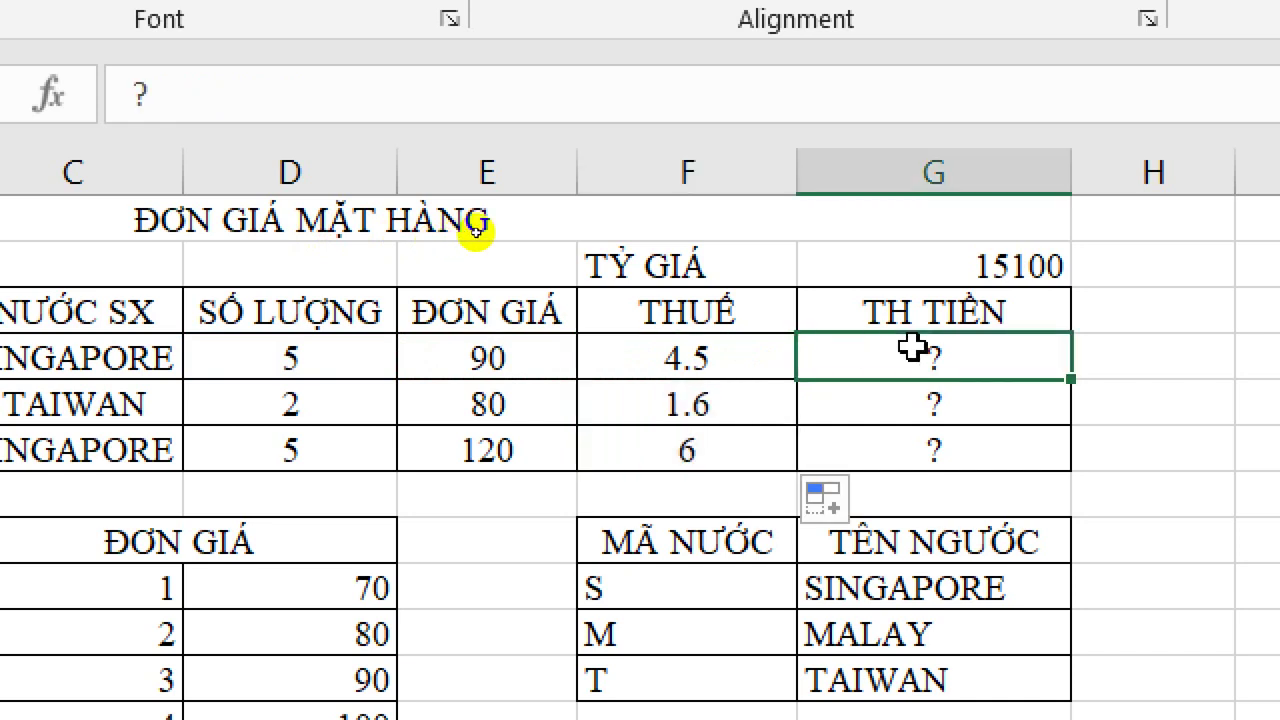
pyautogui.hotkey('alt', 'Tab')
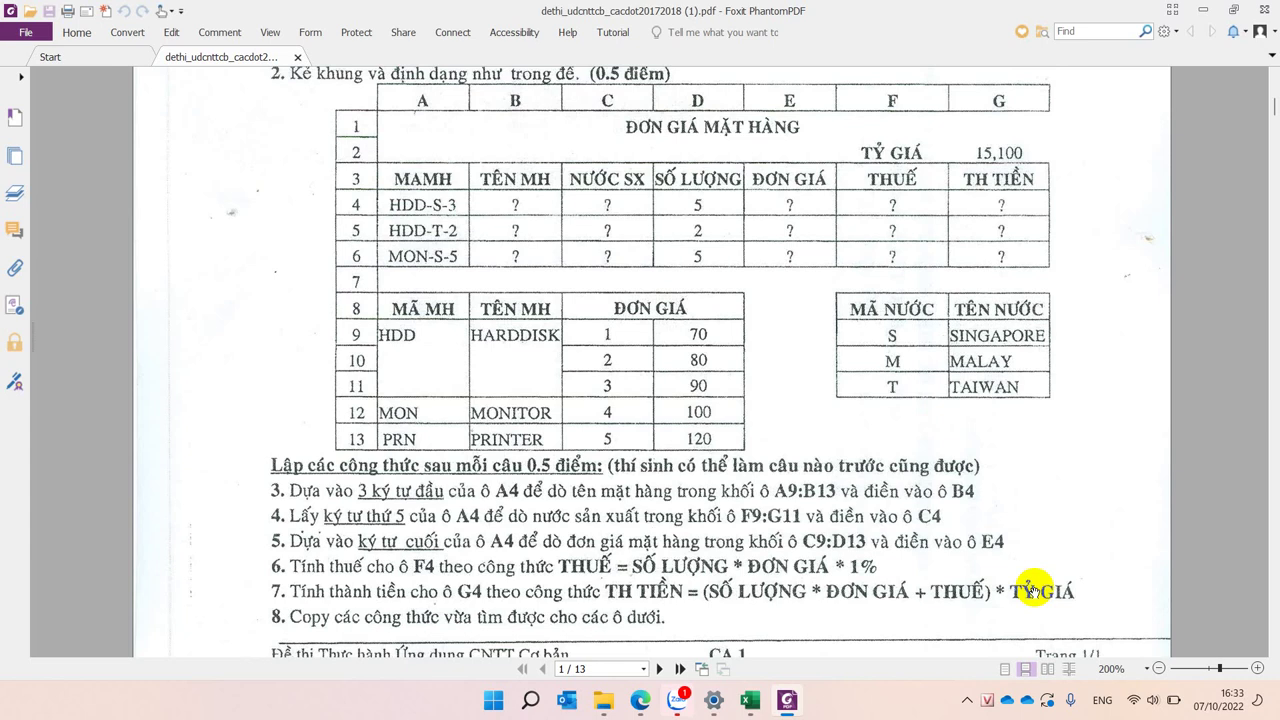
pyautogui.moveTo(750, 700)
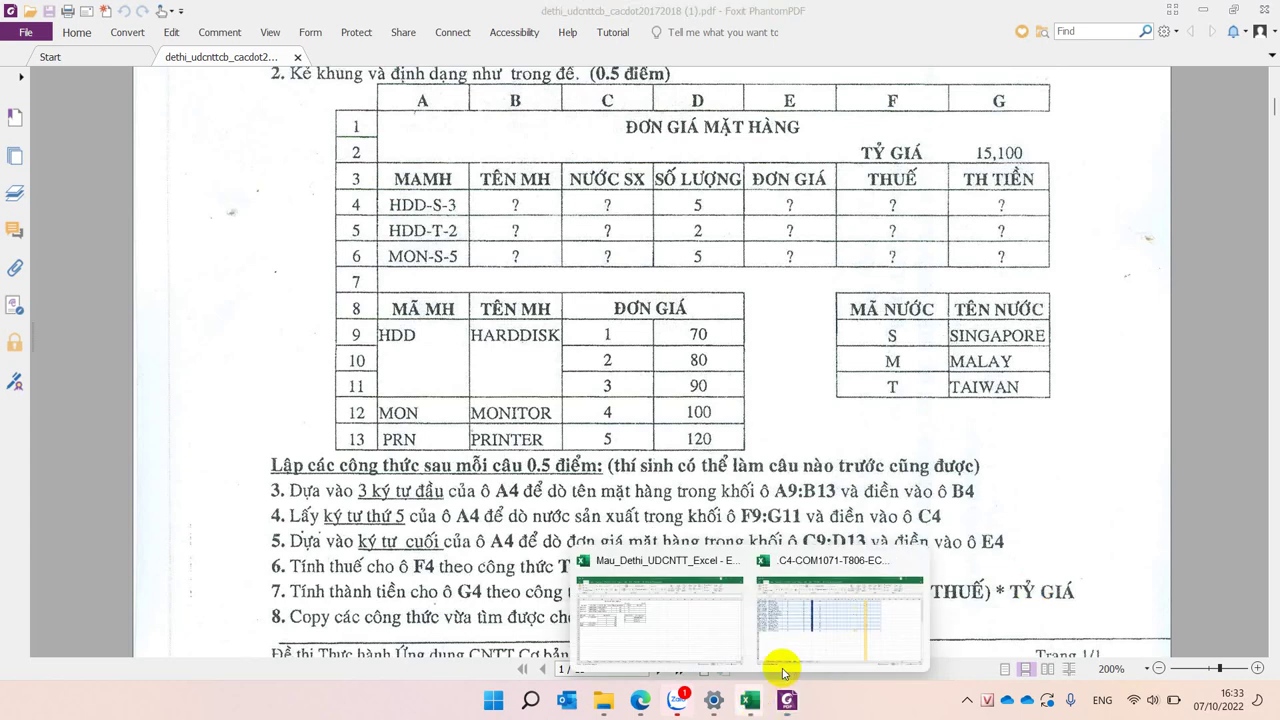
pyautogui.click(690, 622)
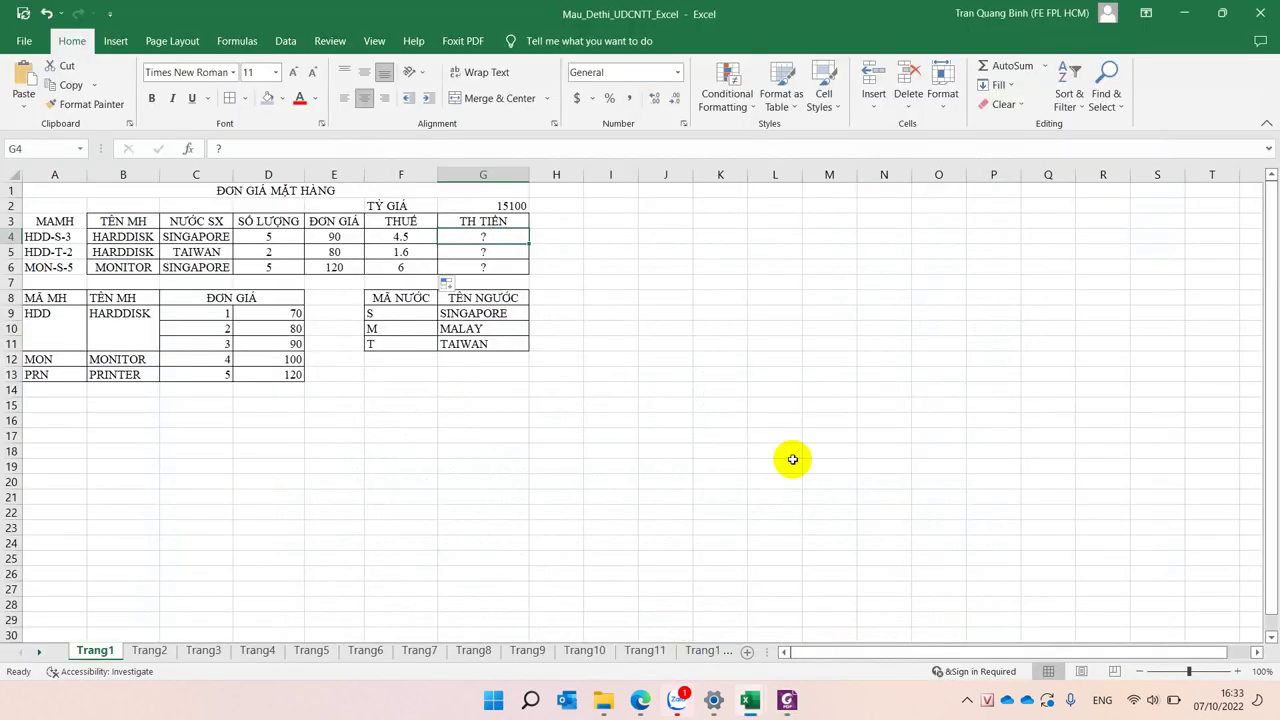
pyautogui.click(499, 204)
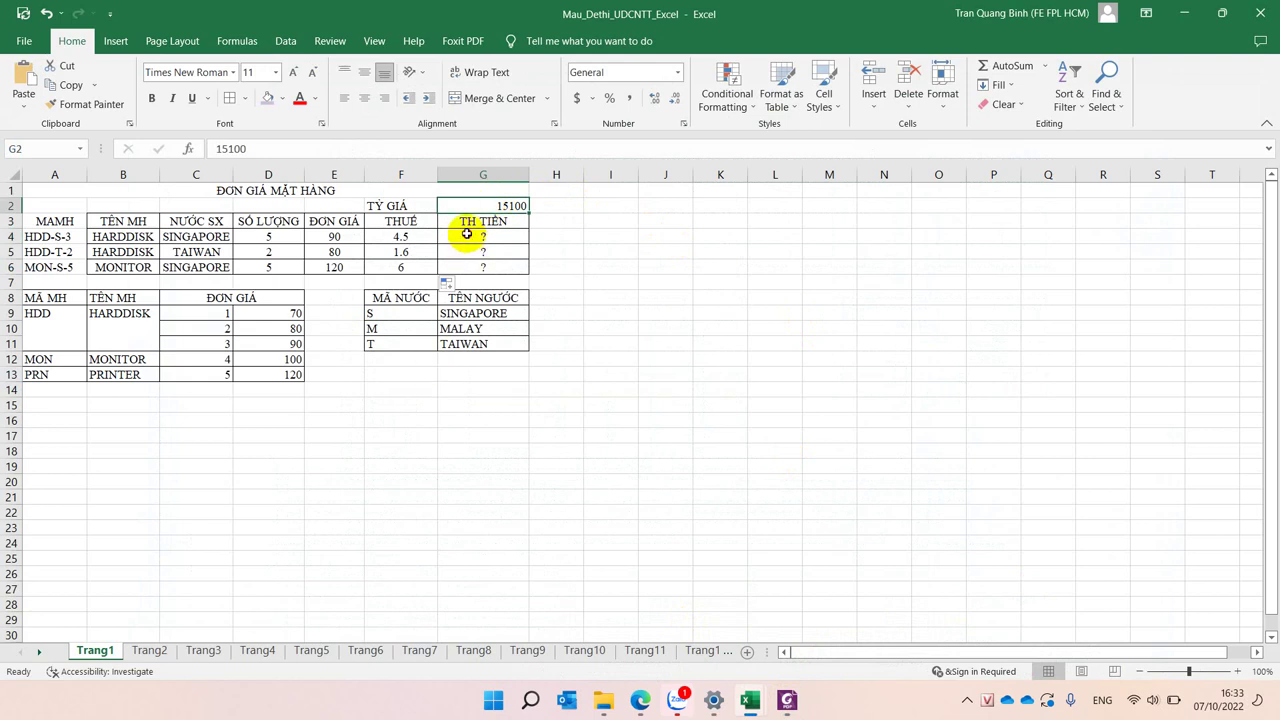
pyautogui.click(467, 234)
pyautogui.write('=')
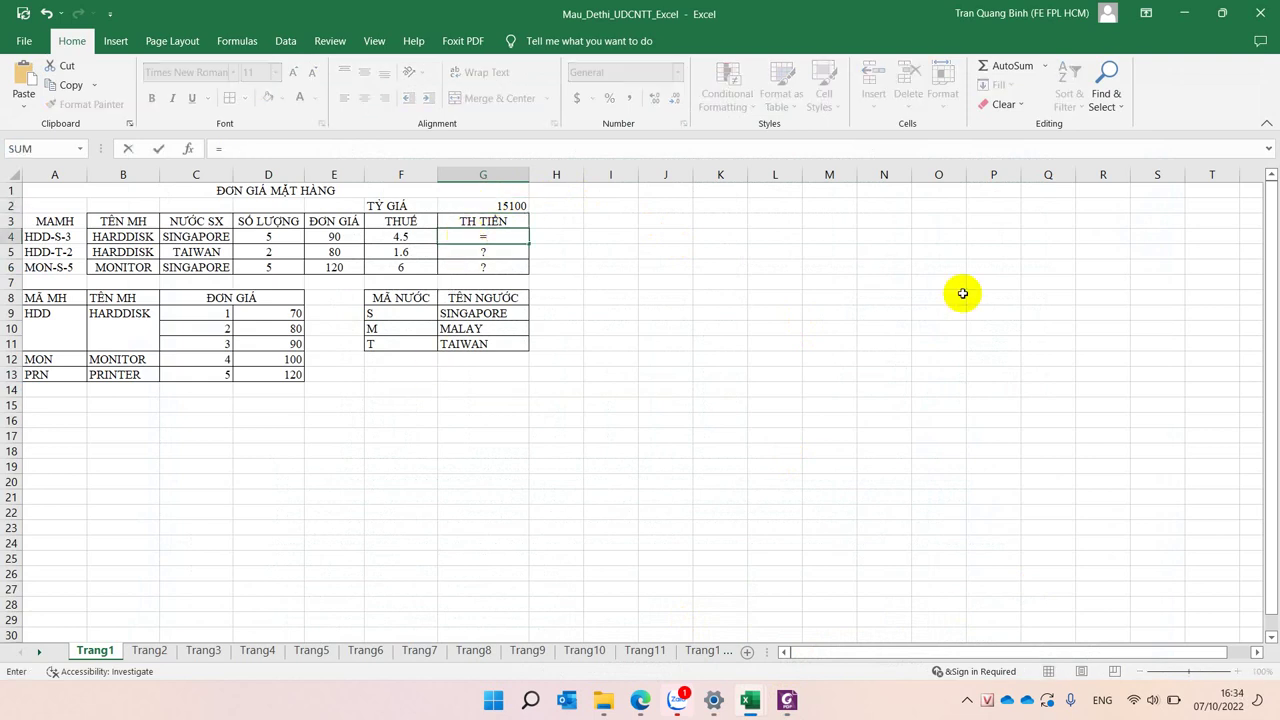
pyautogui.click(277, 233)
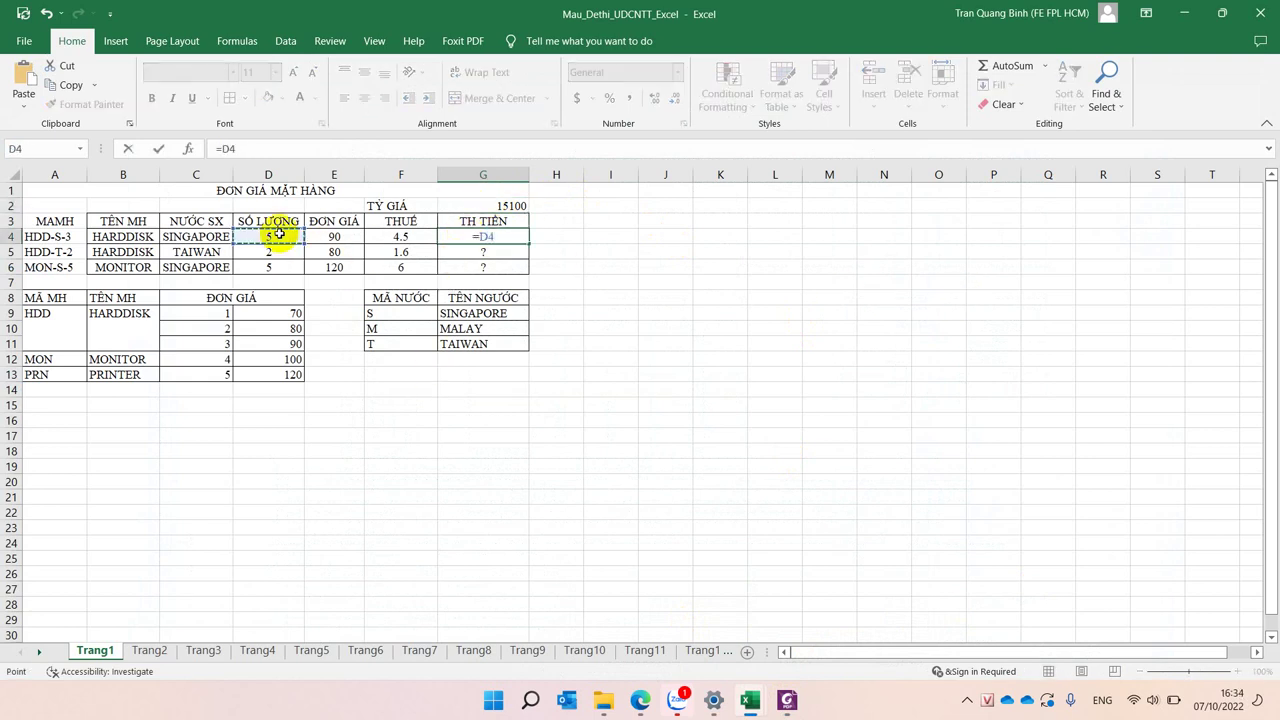
pyautogui.press('BackSpace')
pyautogui.press('BackSpace')
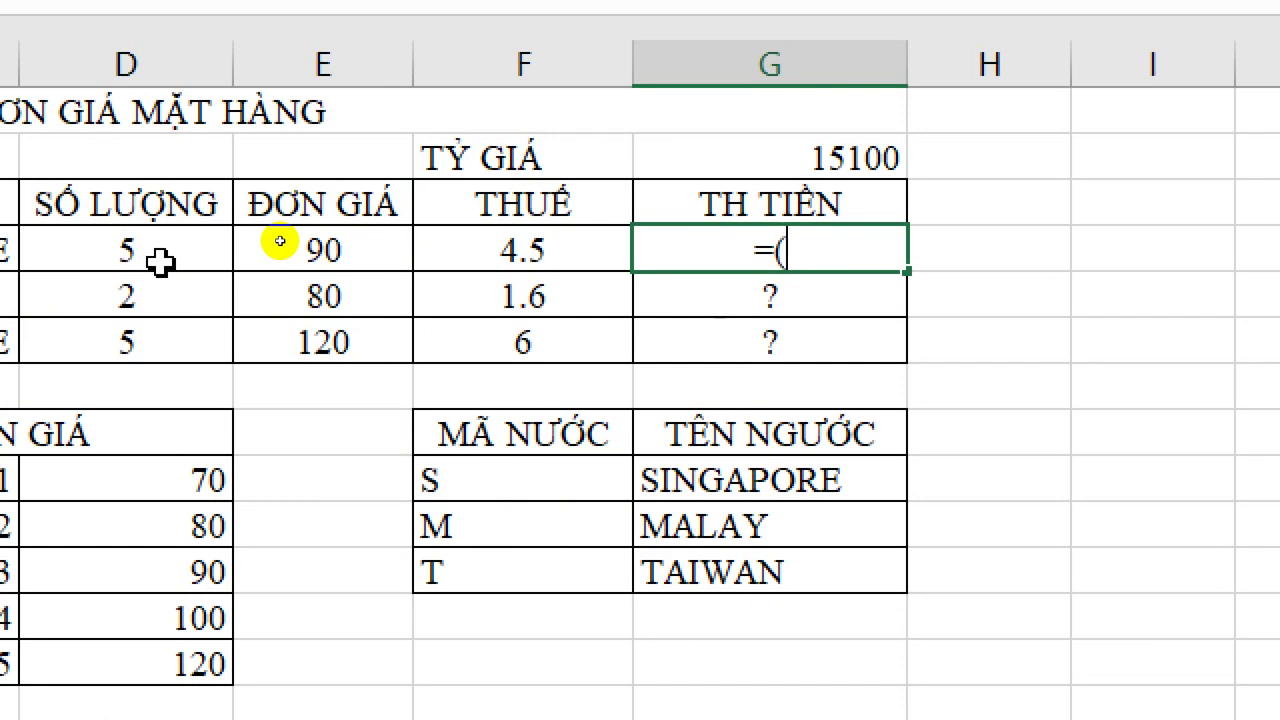
# Step: Complete the G4 total formula as =(D4*E4+F4)*$G$2, with an absolute reference to the exchange rate
pyautogui.click(160, 260)
pyautogui.write('*')
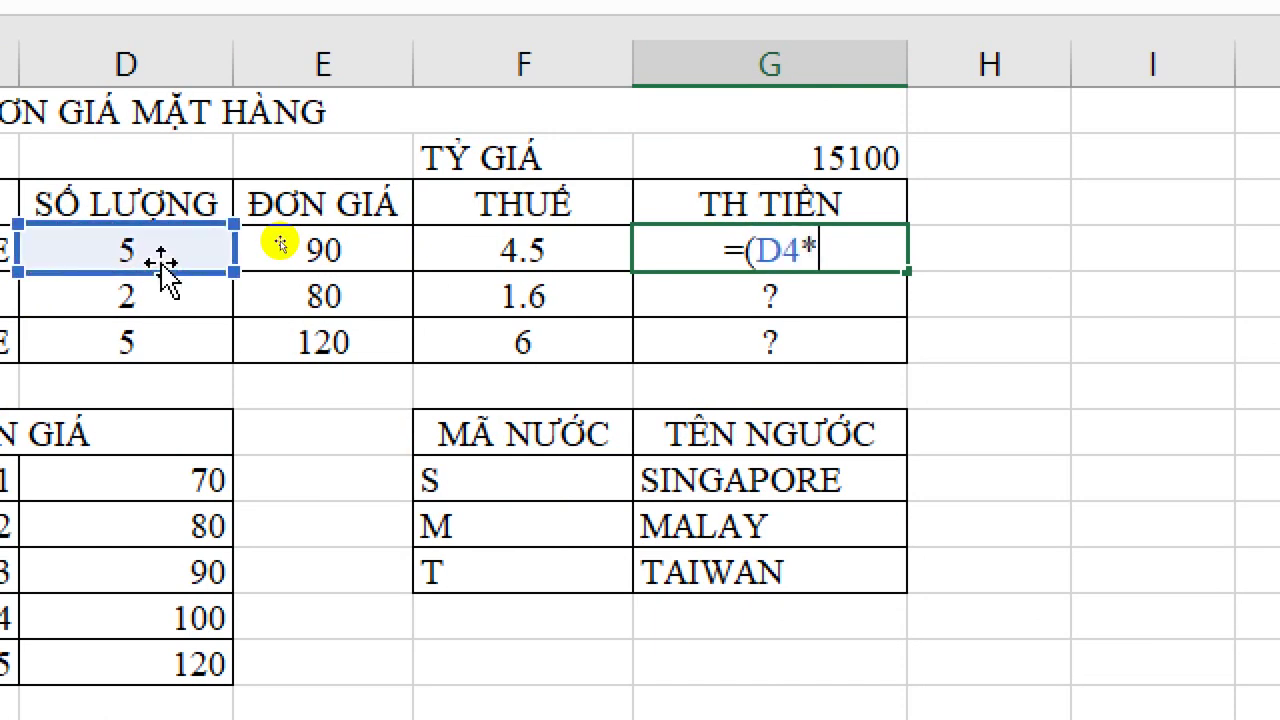
pyautogui.click(284, 251)
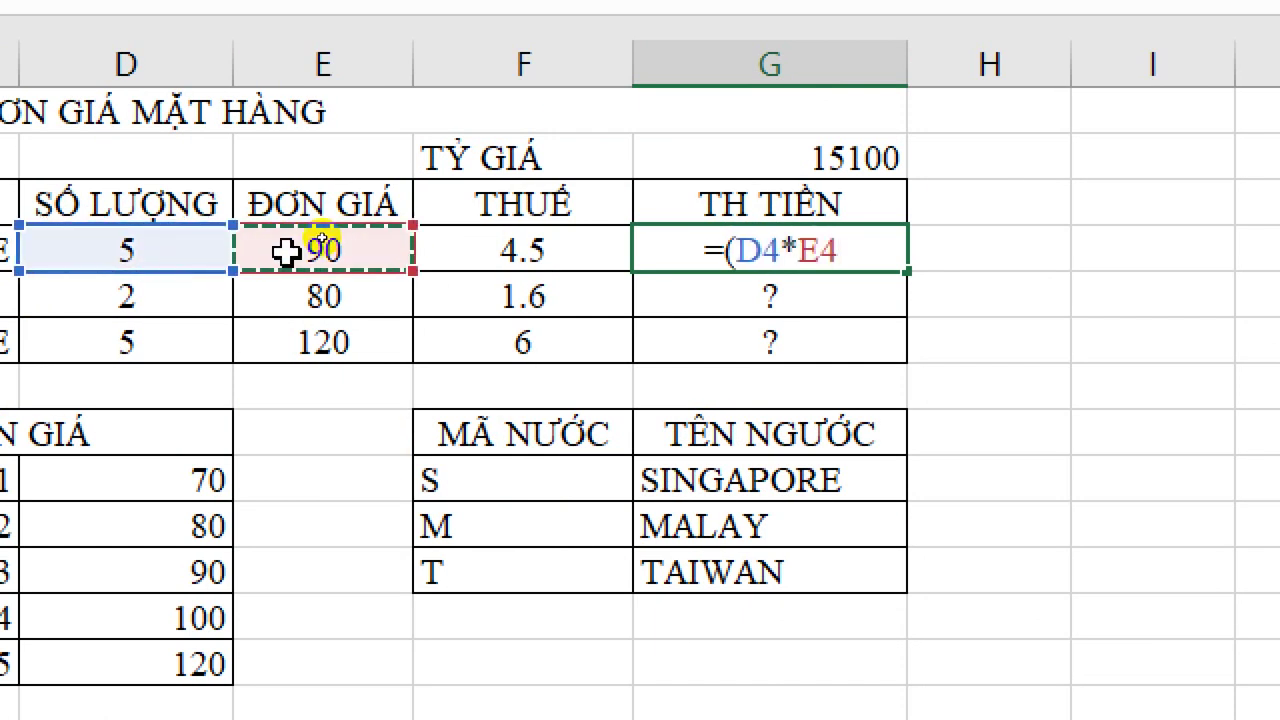
pyautogui.write('+')
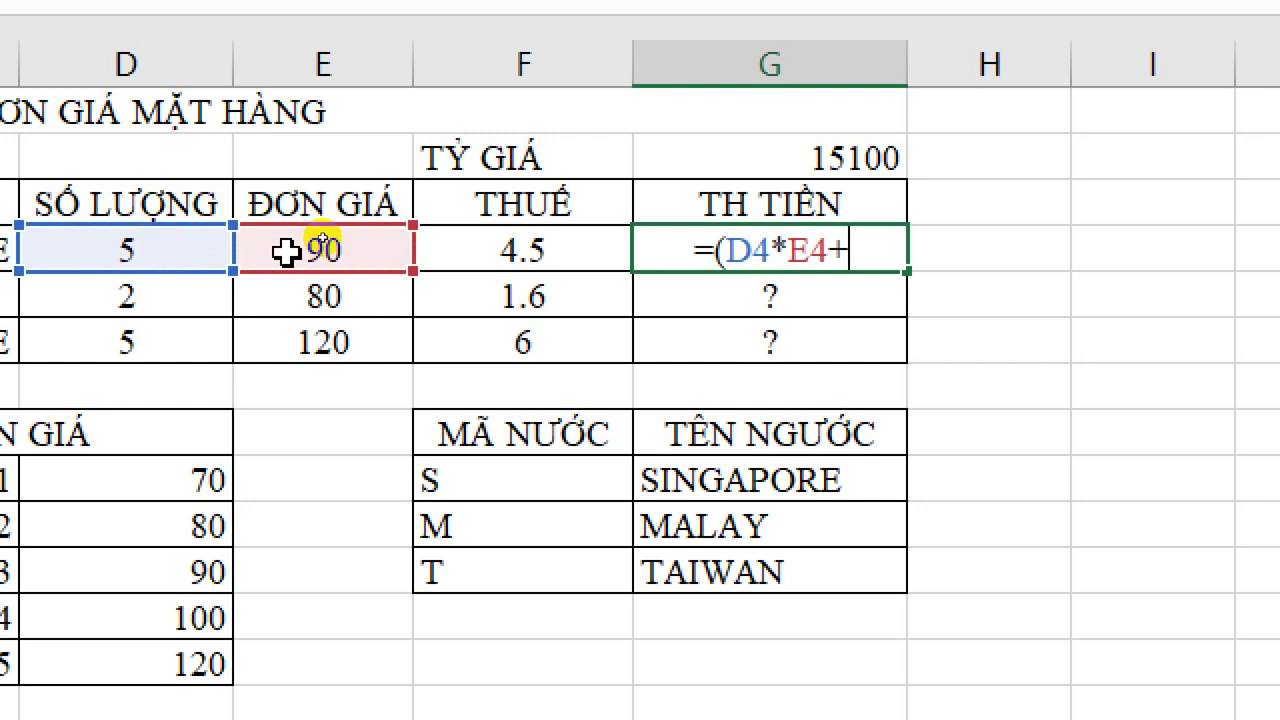
pyautogui.click(557, 249)
pyautogui.write(')')
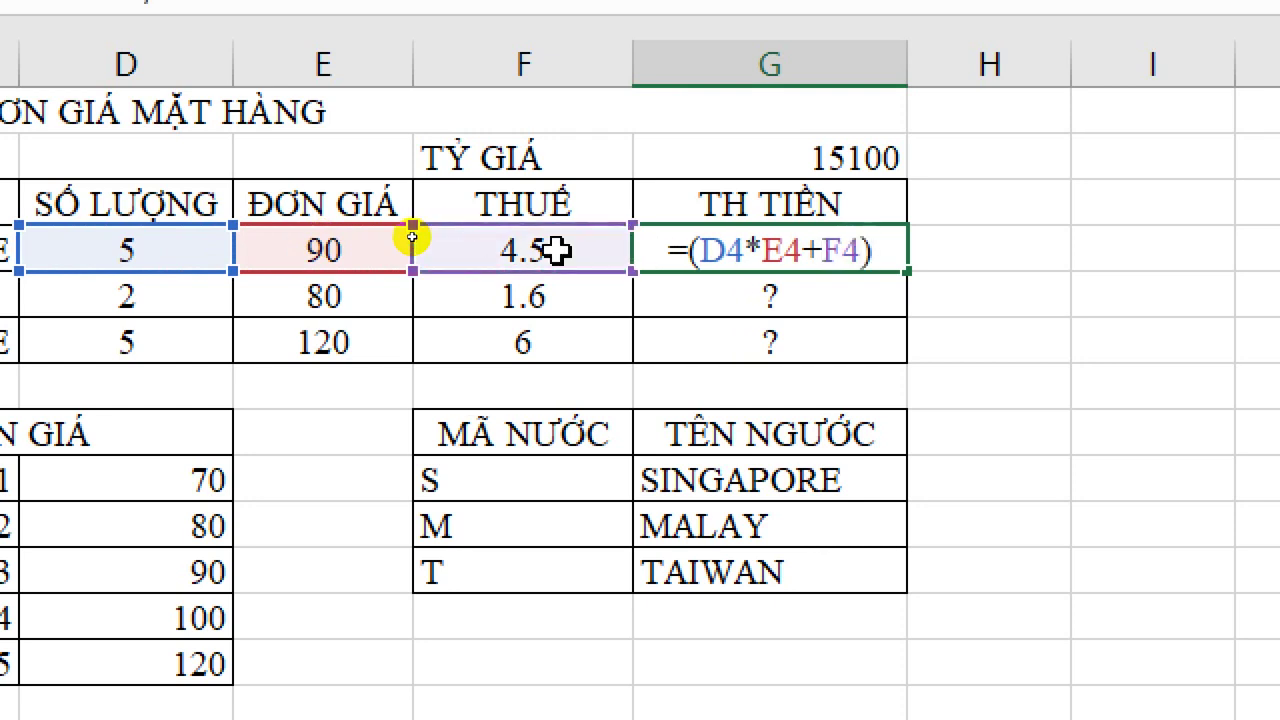
pyautogui.write('*')
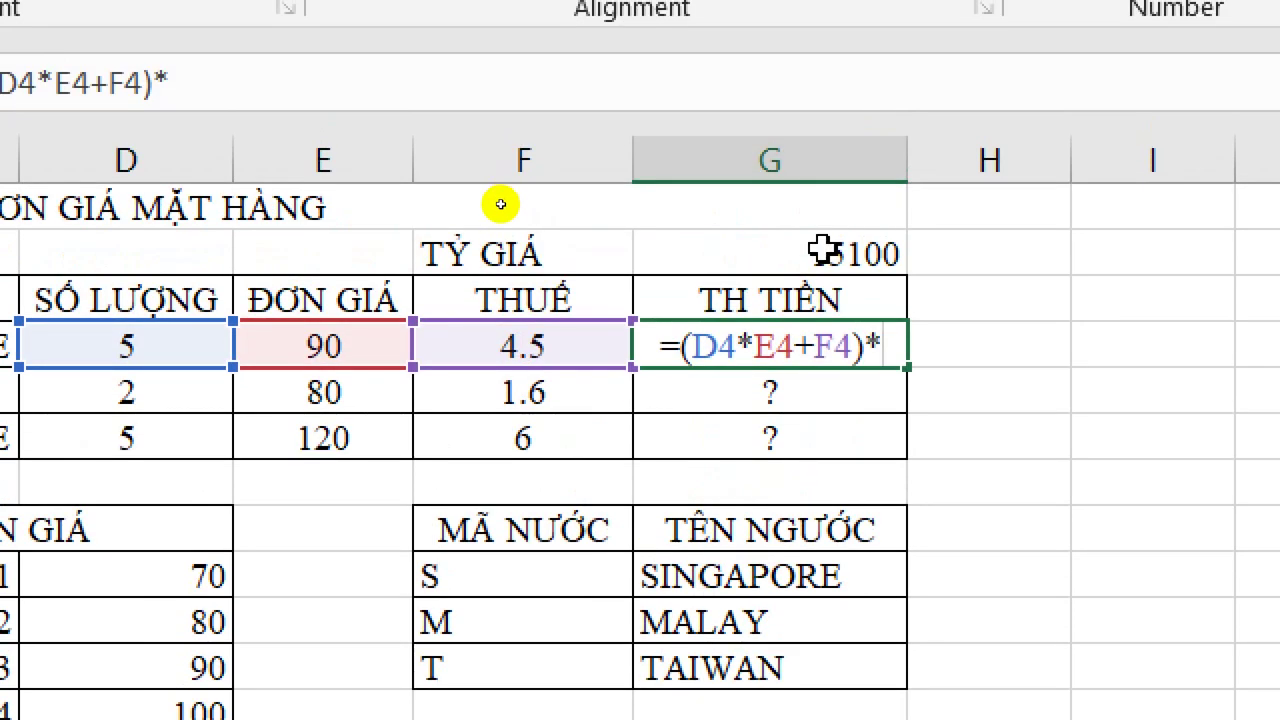
pyautogui.click(823, 156)
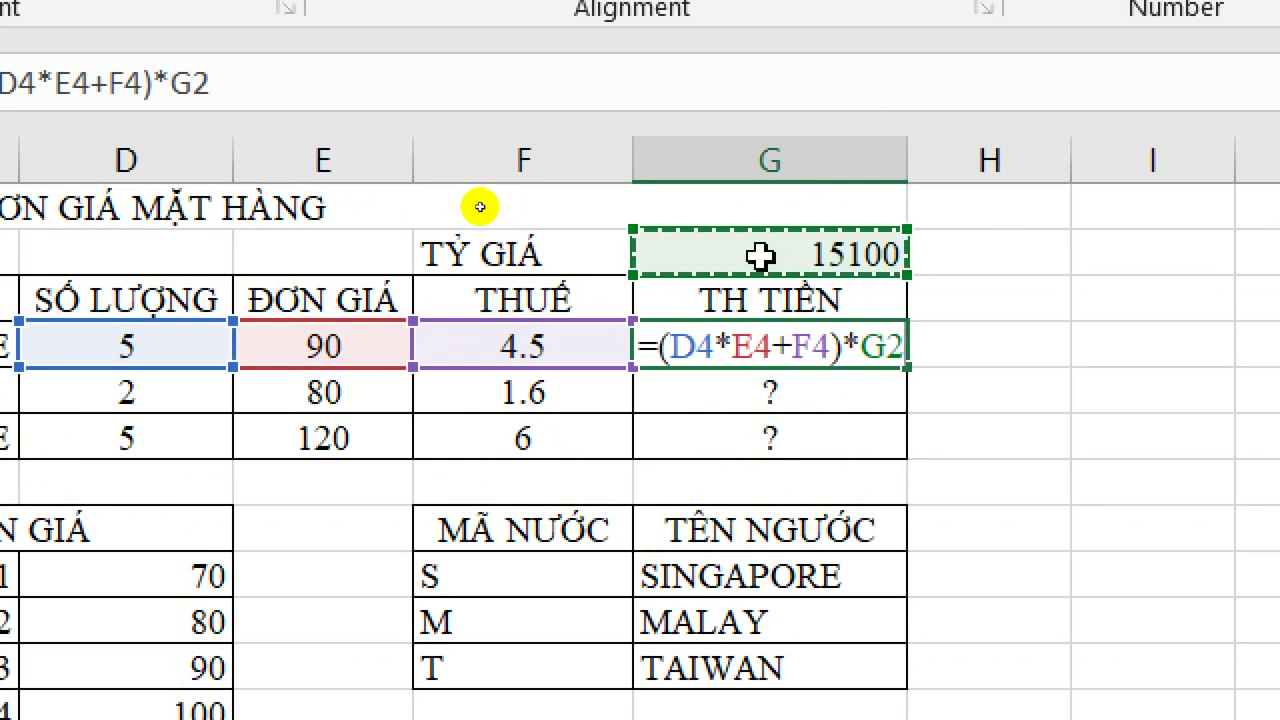
pyautogui.press('F4')
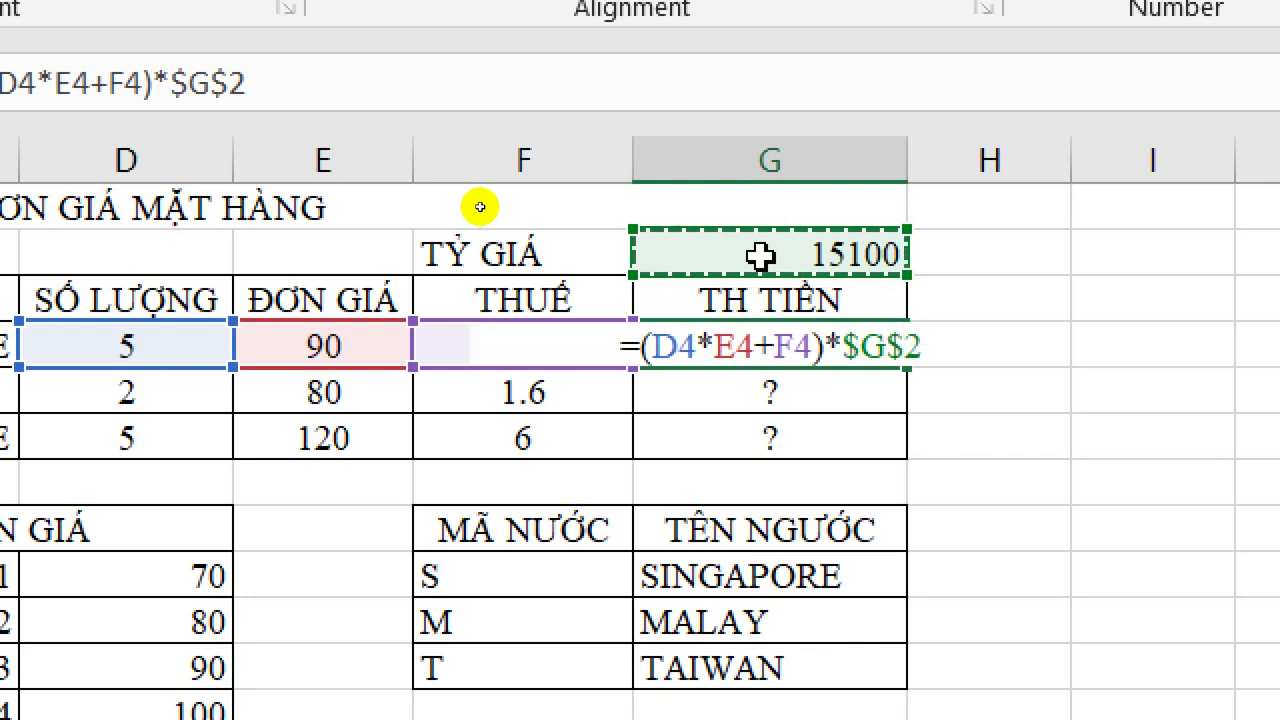
pyautogui.press('Return')
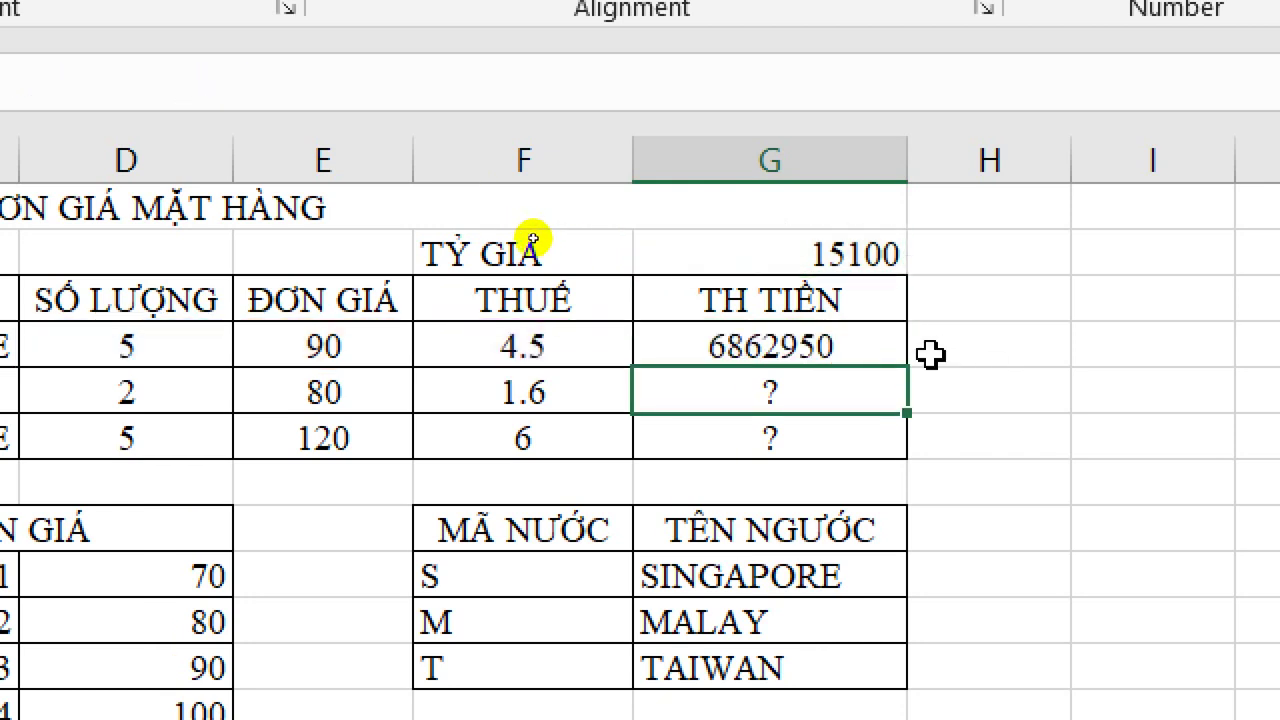
# Step: Fill the G4 total formula down through G6 and inspect the unit price formula in E4
pyautogui.click(894, 346)
pyautogui.doubleClick(905, 366)
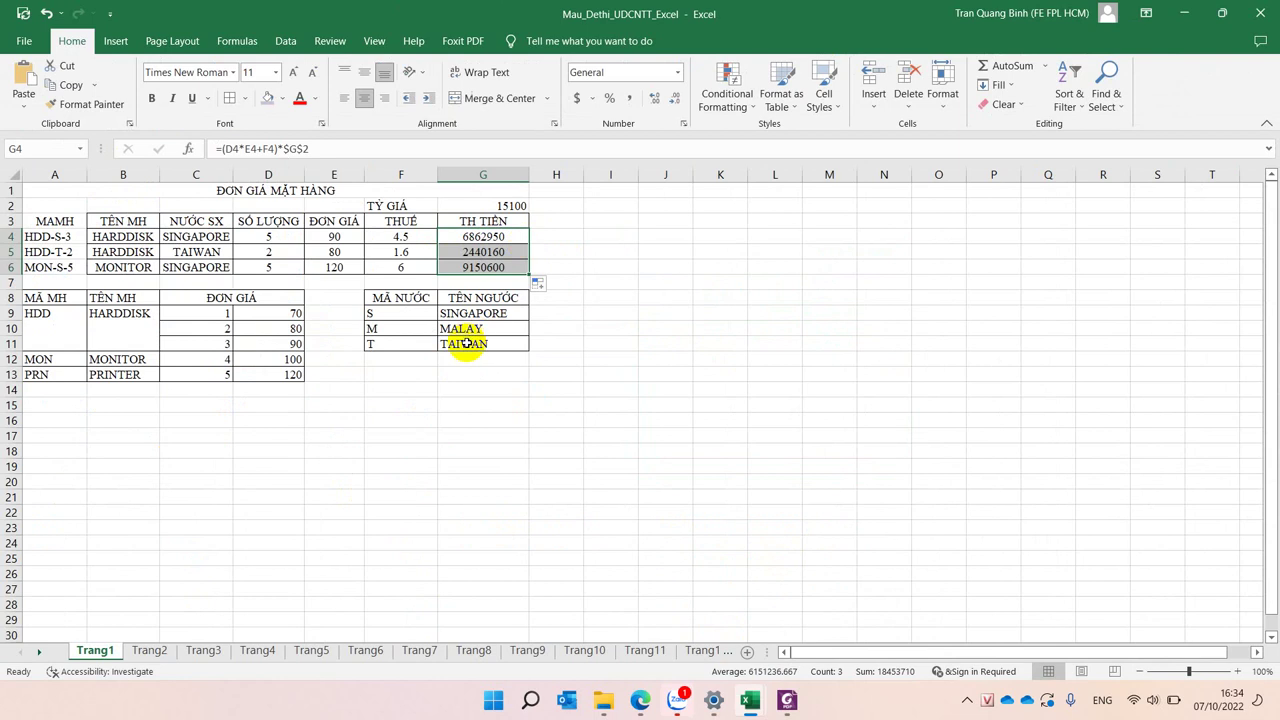
pyautogui.click(704, 712)
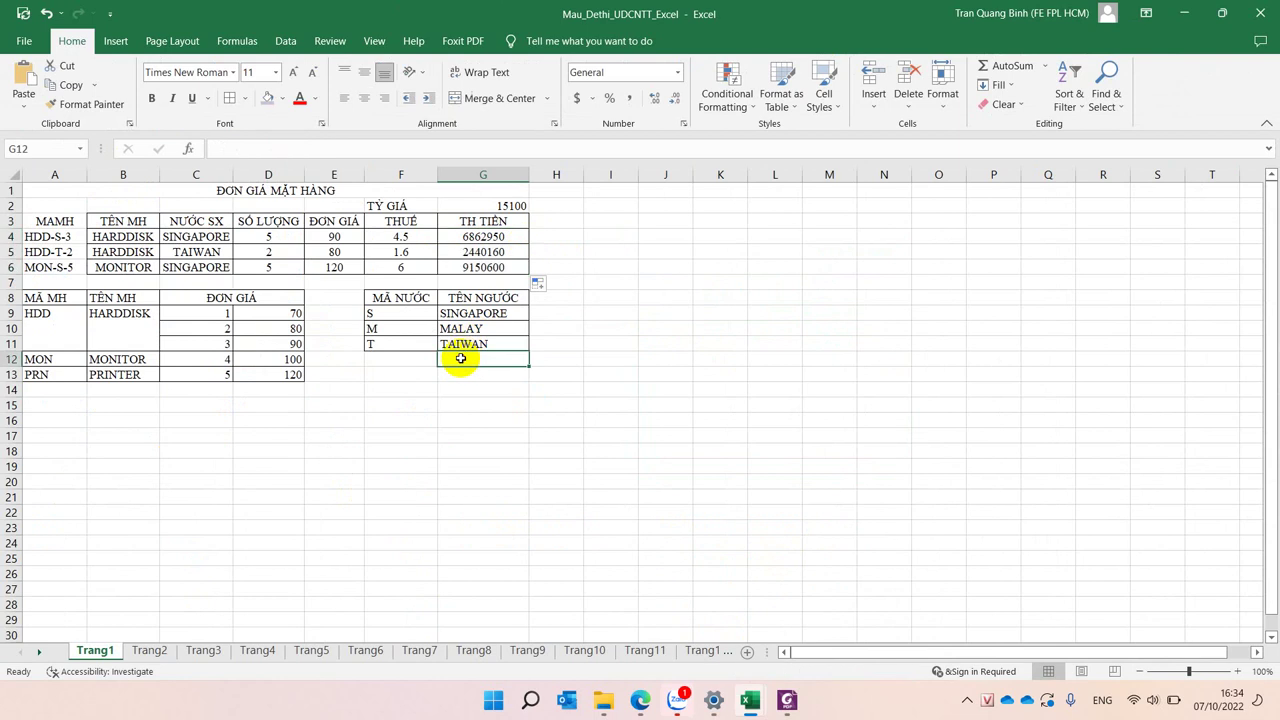
pyautogui.click(447, 388)
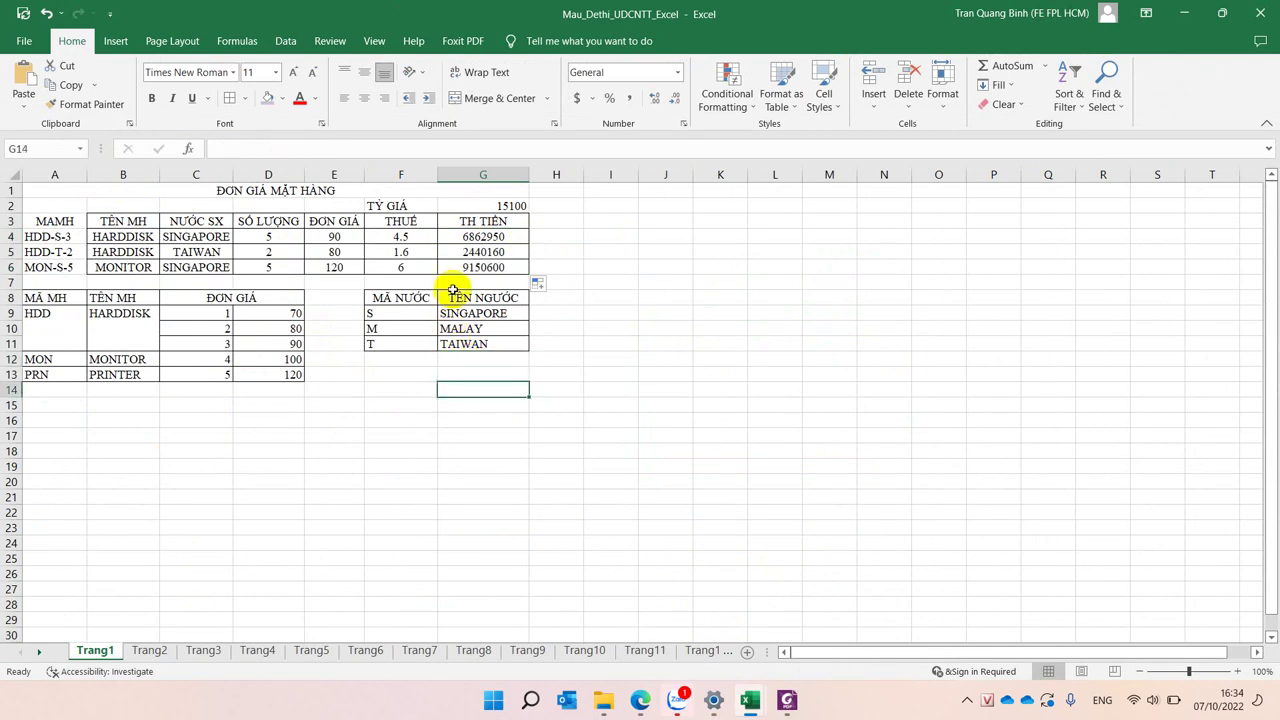
pyautogui.click(341, 236)
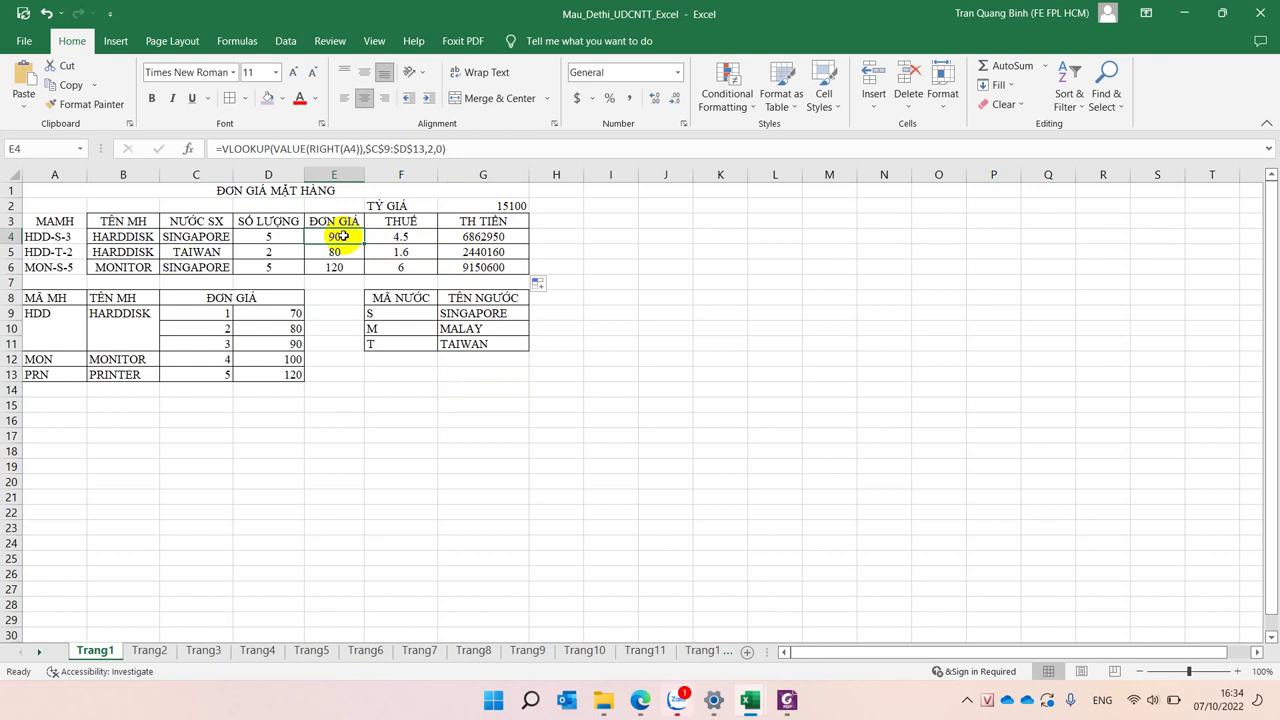